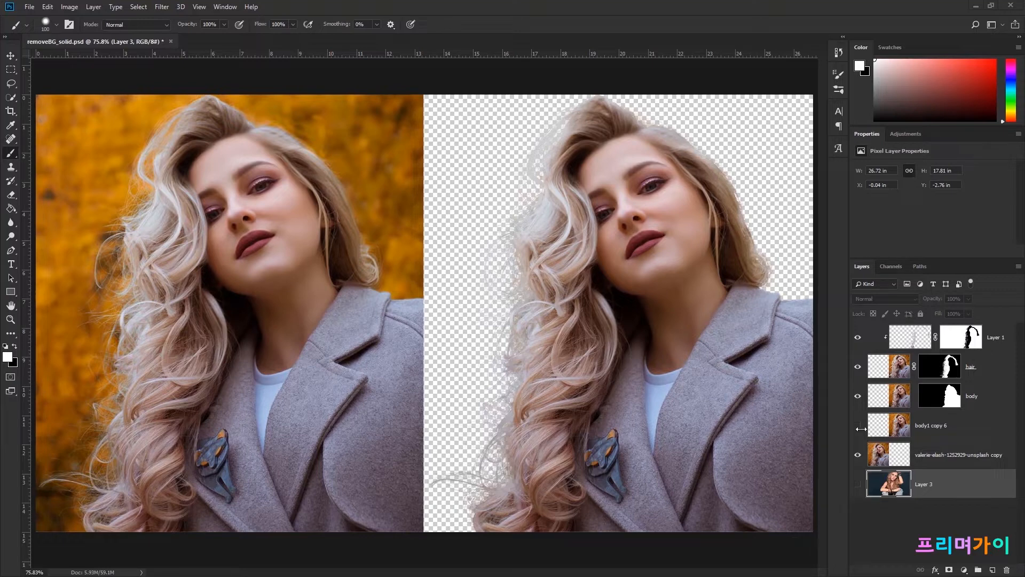
Inspect the finished cutout by toggling the visibility of the body1 copy 6, body and hair layers separately
{"action": "left_click", "coordinate": [858, 426]}
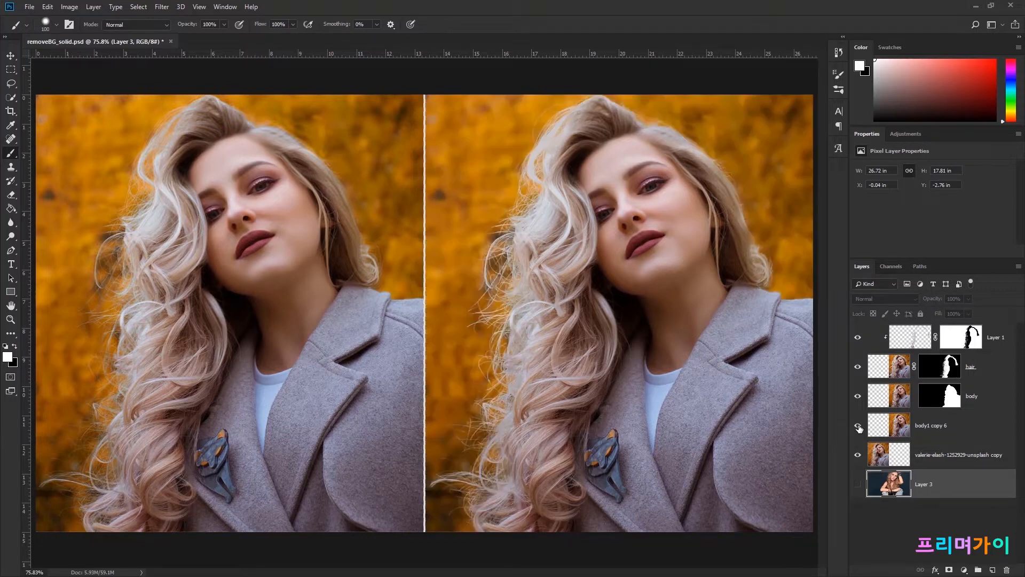
{"action": "left_click", "coordinate": [858, 426]}
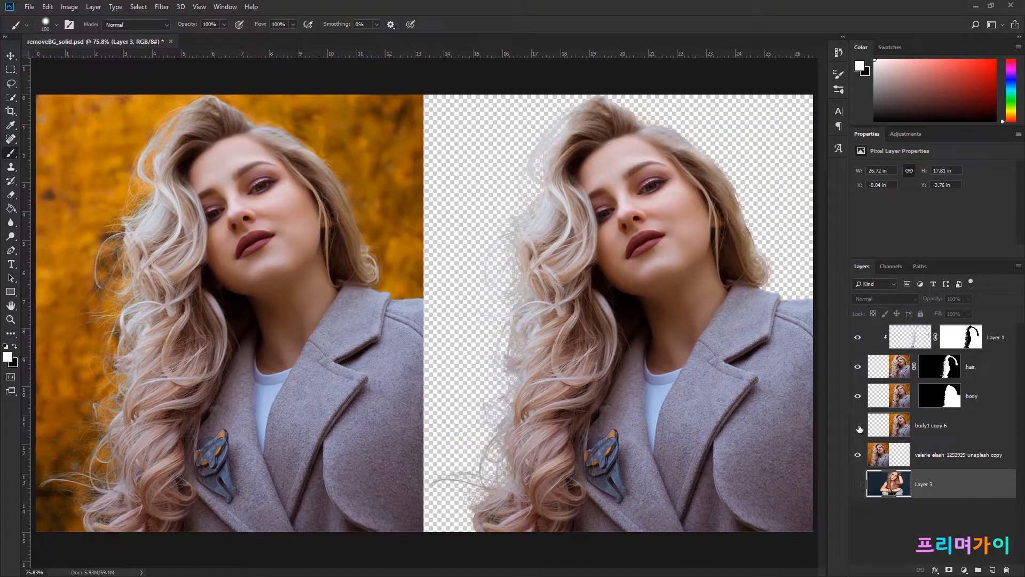
{"action": "left_click", "coordinate": [967, 406]}
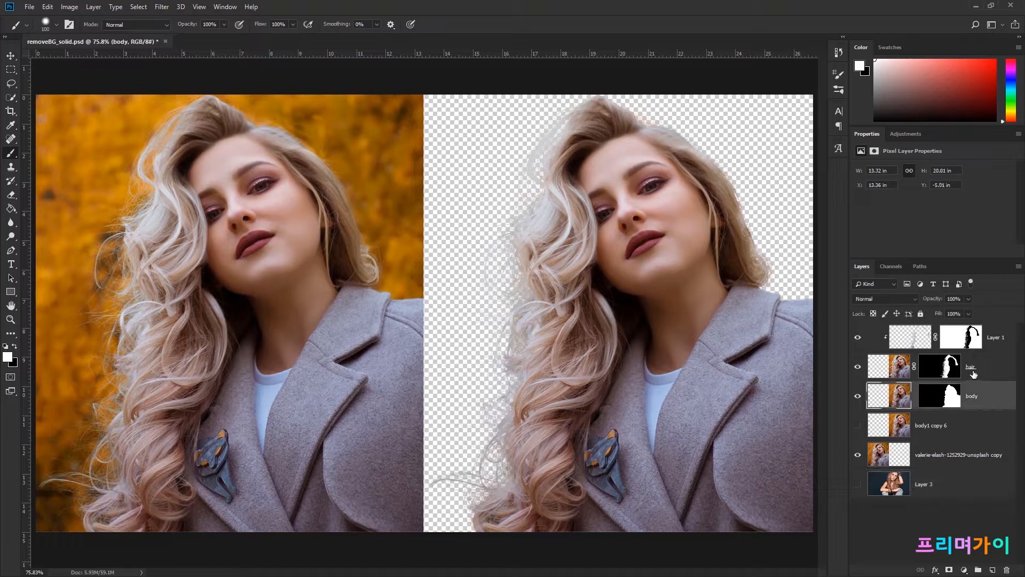
{"action": "left_click", "coordinate": [973, 375]}
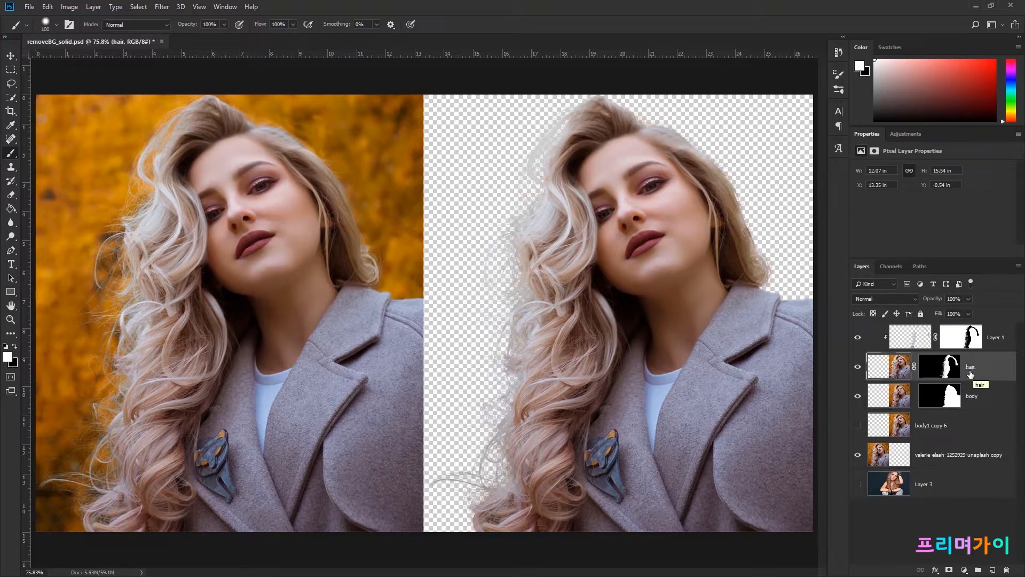
{"action": "left_click", "coordinate": [857, 396]}
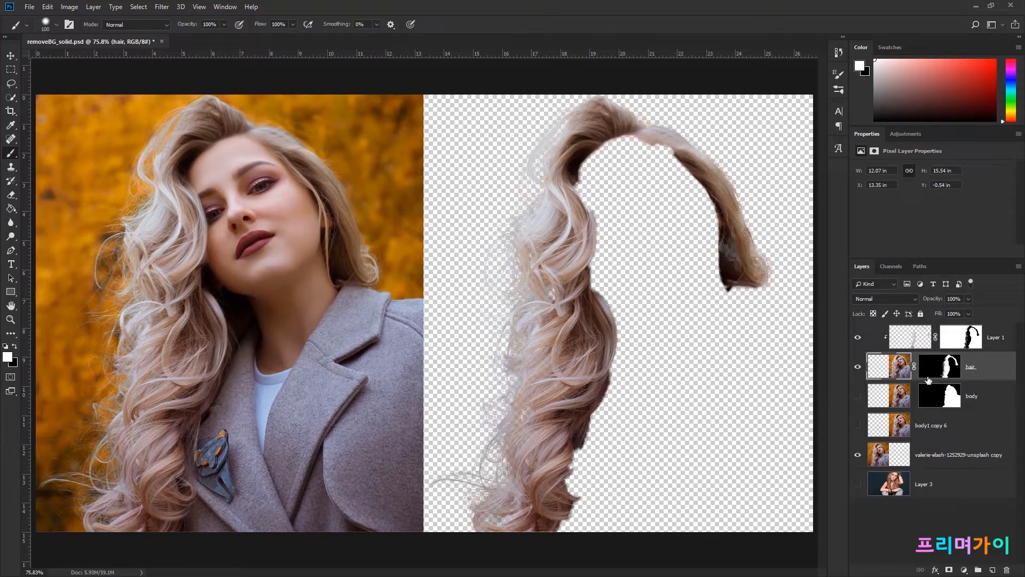
{"action": "left_click", "coordinate": [858, 366]}
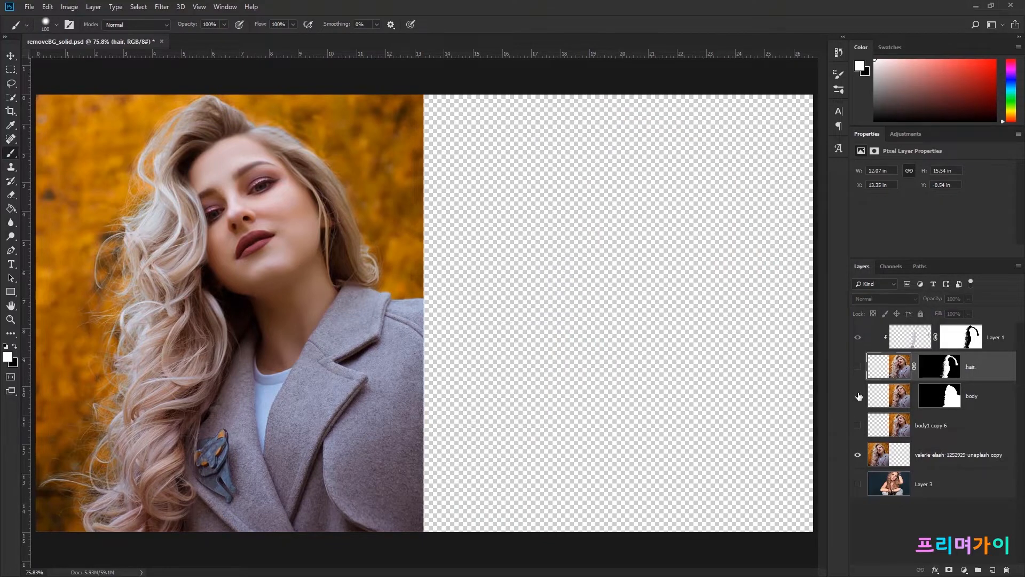
{"action": "left_click", "coordinate": [858, 395]}
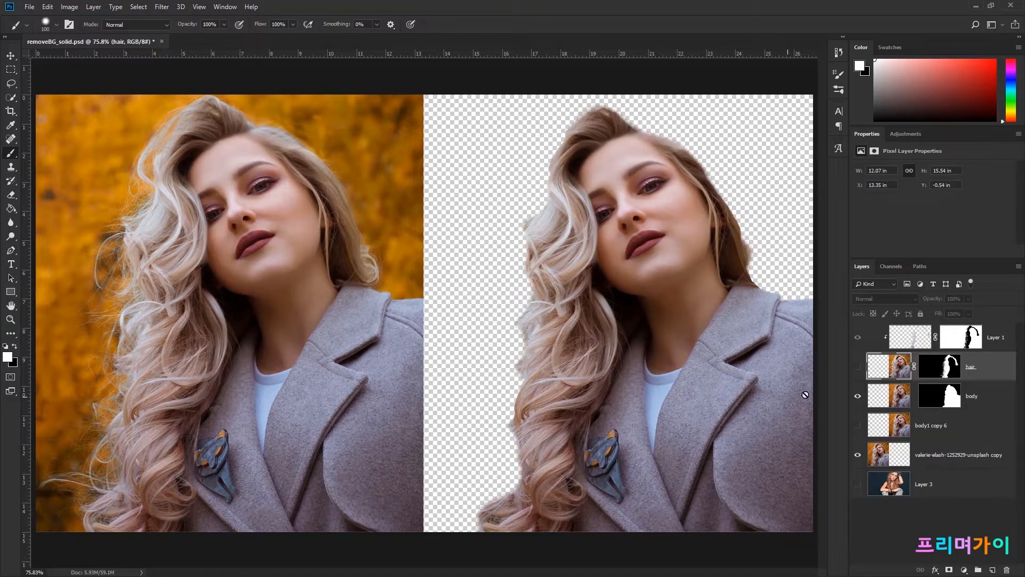
{"action": "left_click", "coordinate": [858, 367]}
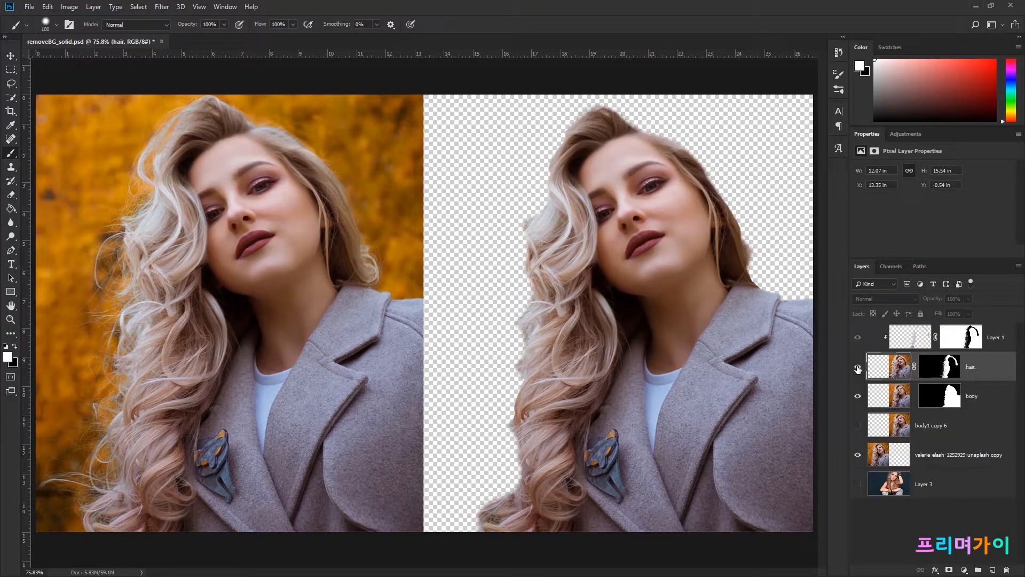
Select Layer 1 and compare the hair edges with that clipped layer hidden and shown
{"action": "left_click", "coordinate": [906, 340]}
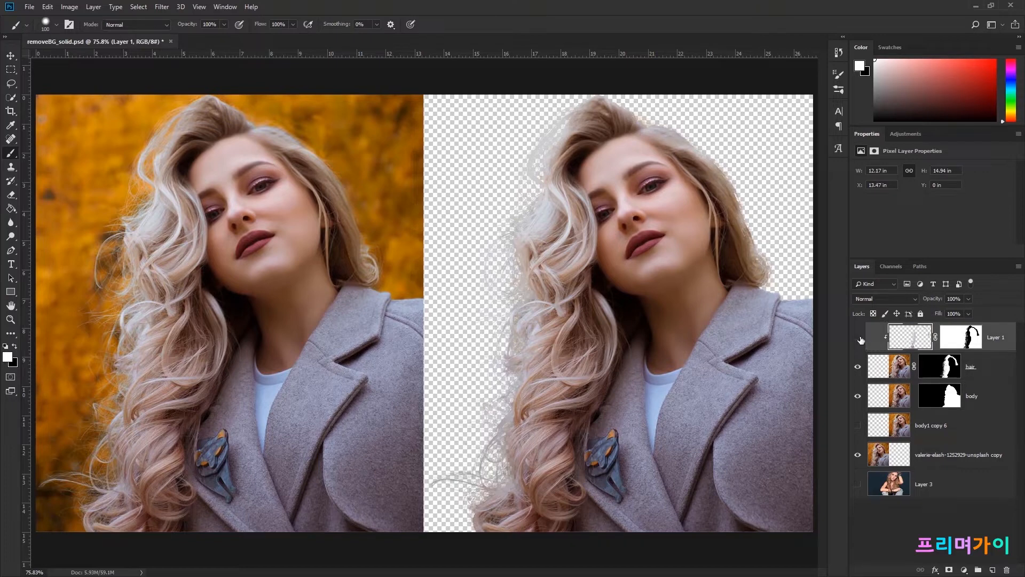
{"action": "left_click", "coordinate": [858, 338]}
{"action": "left_click", "coordinate": [858, 338]}
Hide Layer 1, hair, body and the original photo copy, and show only Layer 3
{"action": "left_click", "coordinate": [858, 337]}
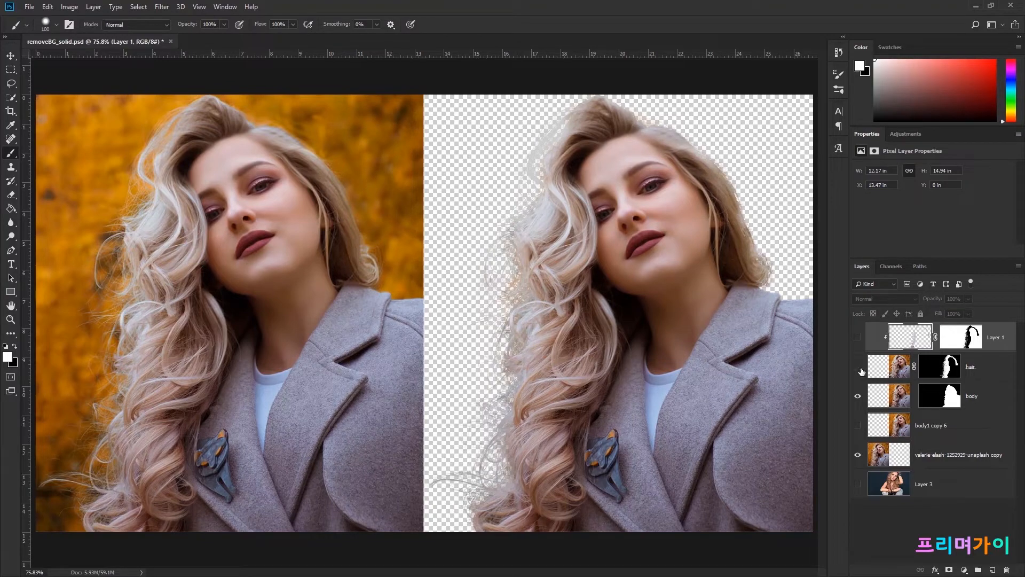
{"action": "left_click", "coordinate": [858, 367]}
{"action": "left_click", "coordinate": [858, 398]}
{"action": "left_click", "coordinate": [858, 454]}
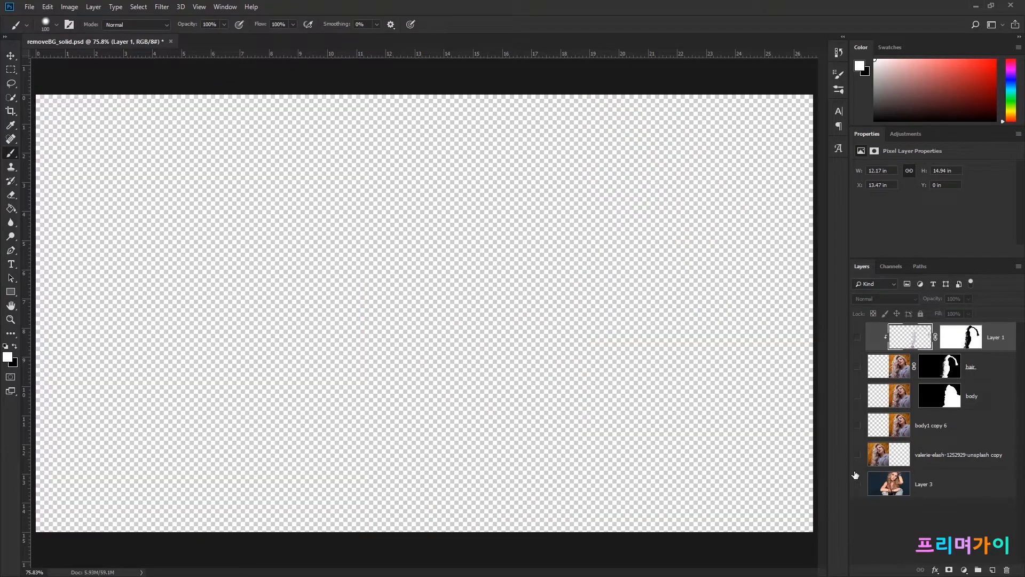
{"action": "left_click", "coordinate": [858, 484]}
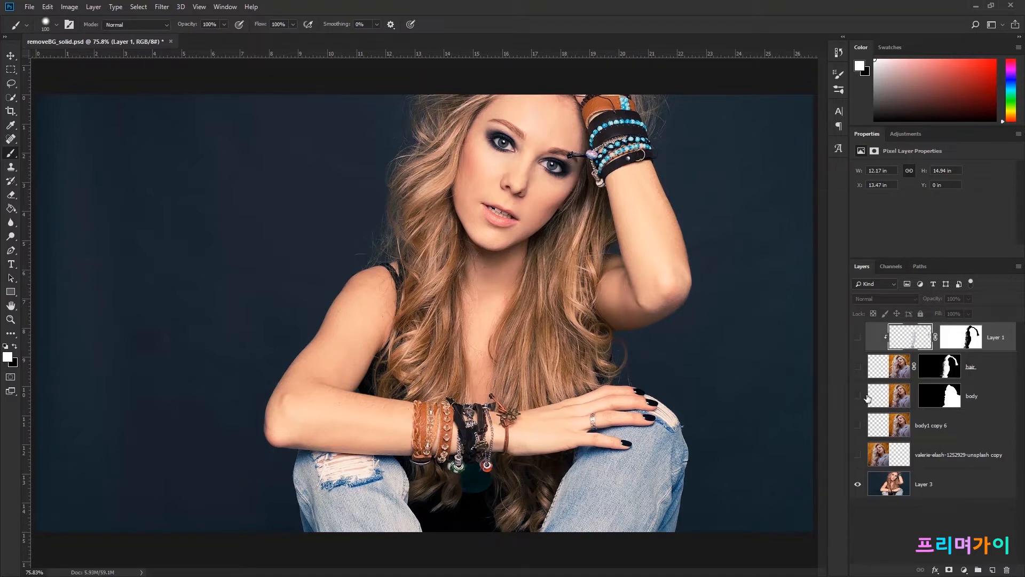
Scale Layer 3 down to about 86%, keeping it against the canvas's right edge, and apply the transformation
{"action": "key", "text": "v"}
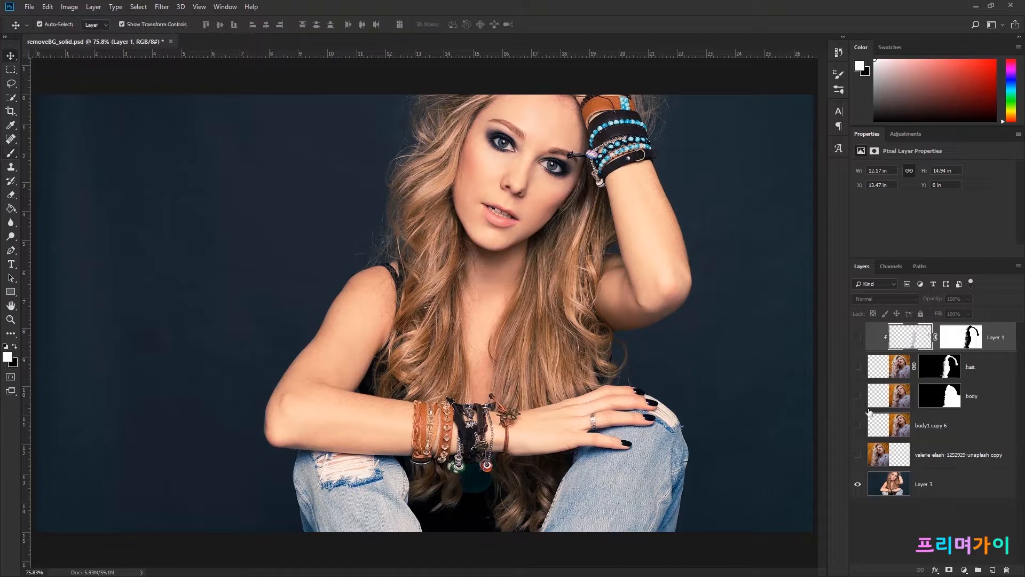
{"action": "left_click", "coordinate": [893, 487]}
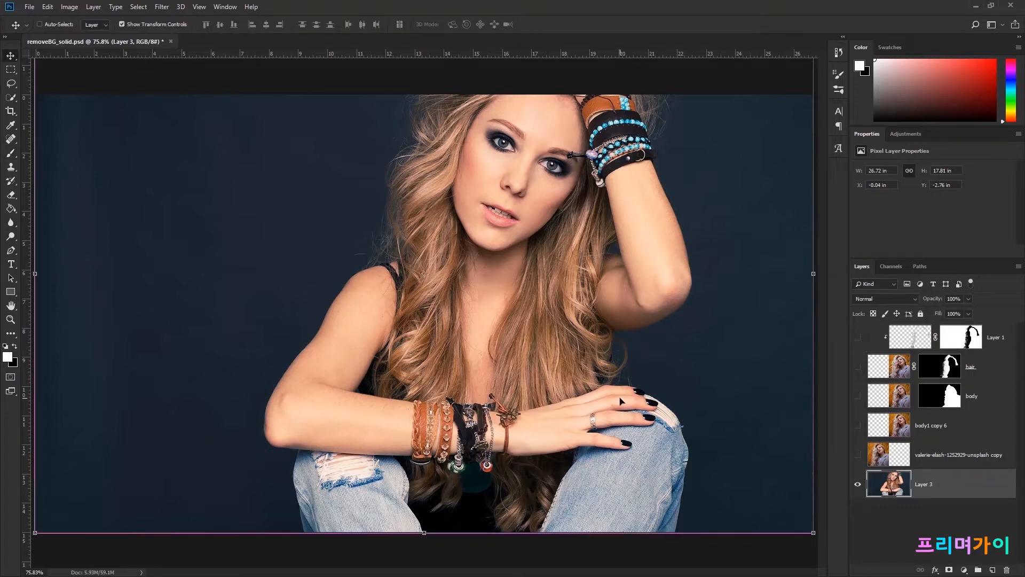
{"action": "key", "text": "ctrl+minus"}
{"action": "left_click_drag", "start_coordinate": [81, 505], "coordinate": [280, 487]}
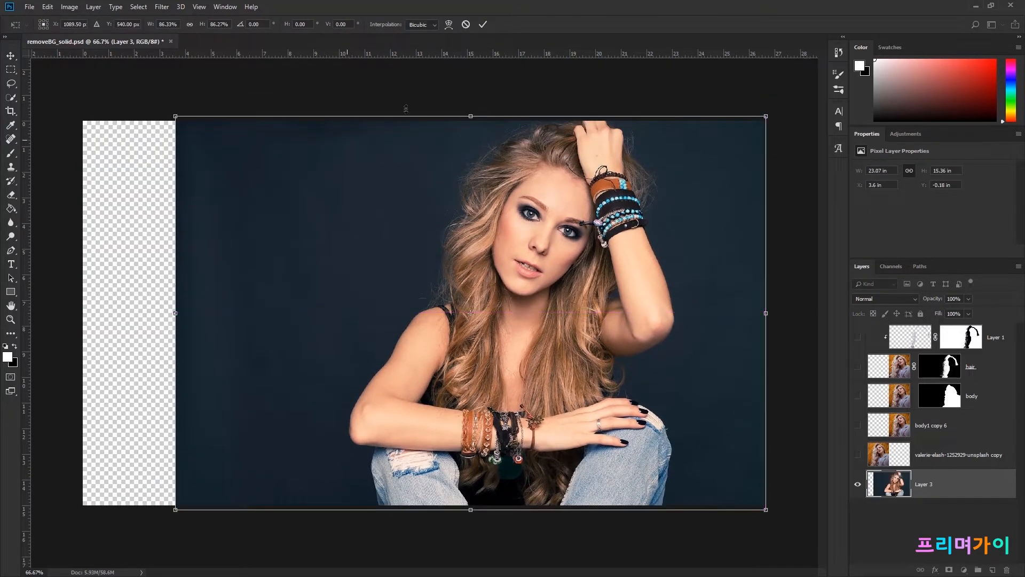
{"action": "left_click", "coordinate": [483, 24]}
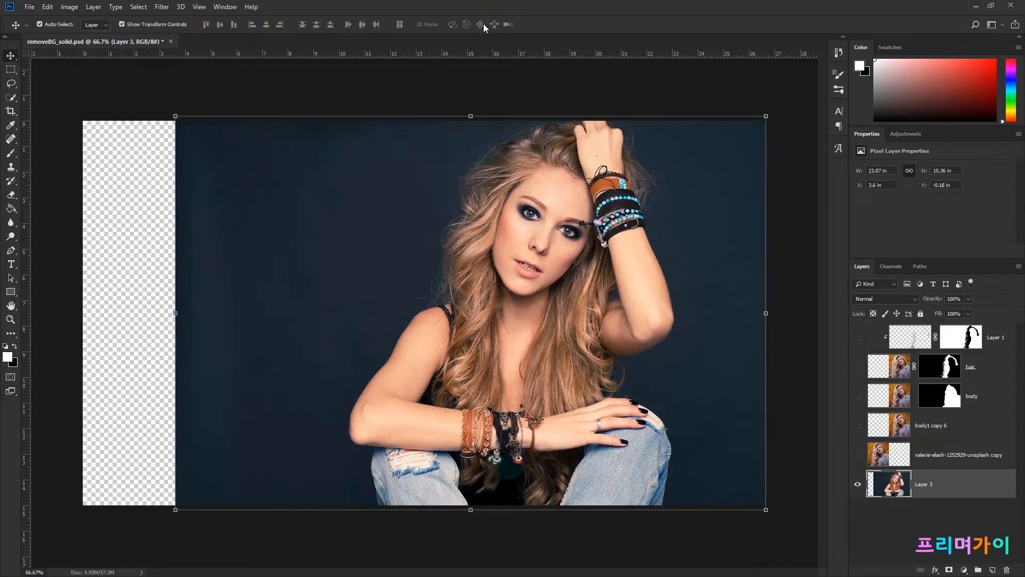
Choose the Quick Selection tool and automatically select the woman in Layer 3 with Select Subject
{"action": "left_click", "coordinate": [11, 98]}
{"action": "left_click", "coordinate": [11, 99]}
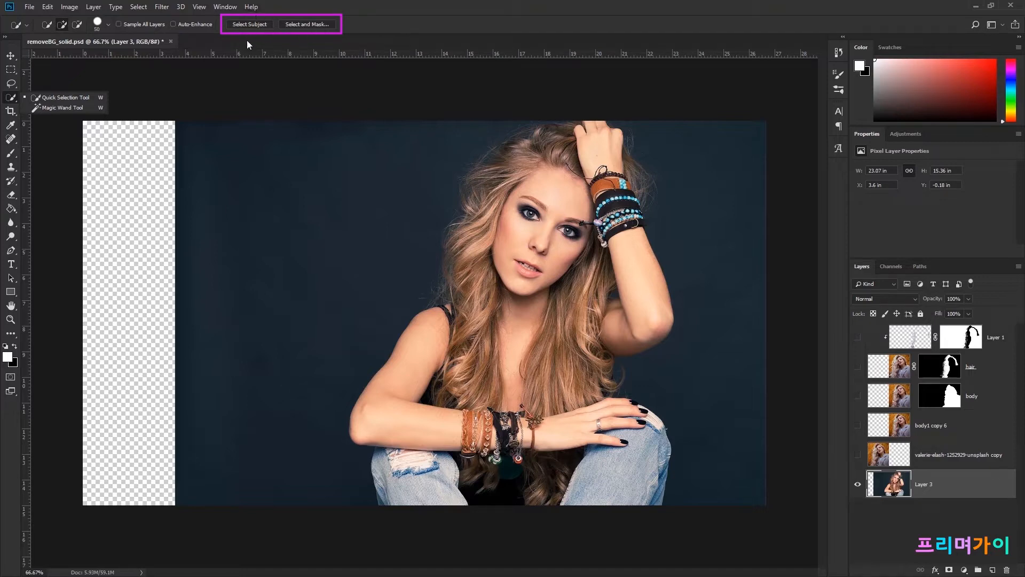
{"action": "left_click", "coordinate": [301, 25]}
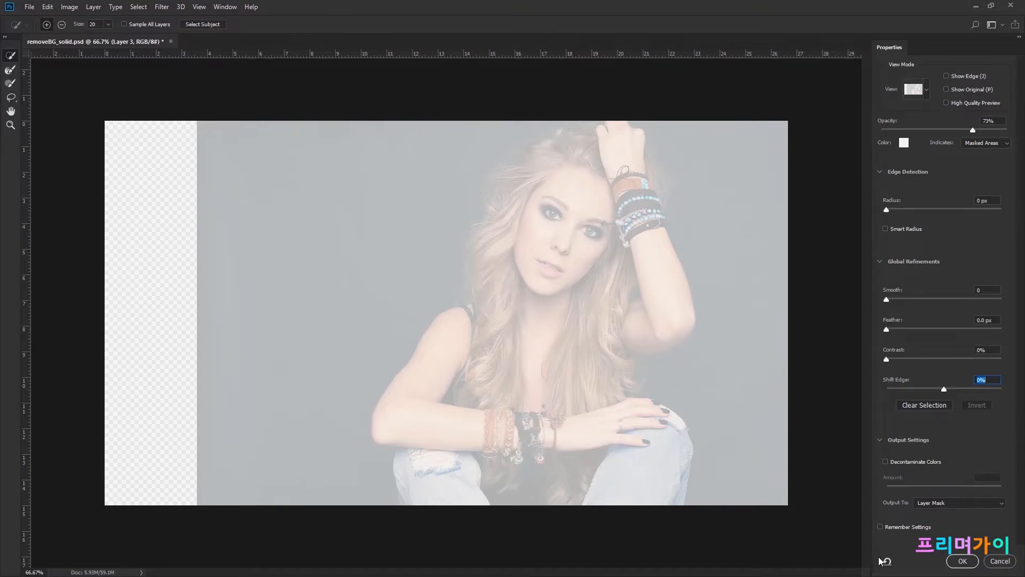
{"action": "left_click", "coordinate": [1000, 561]}
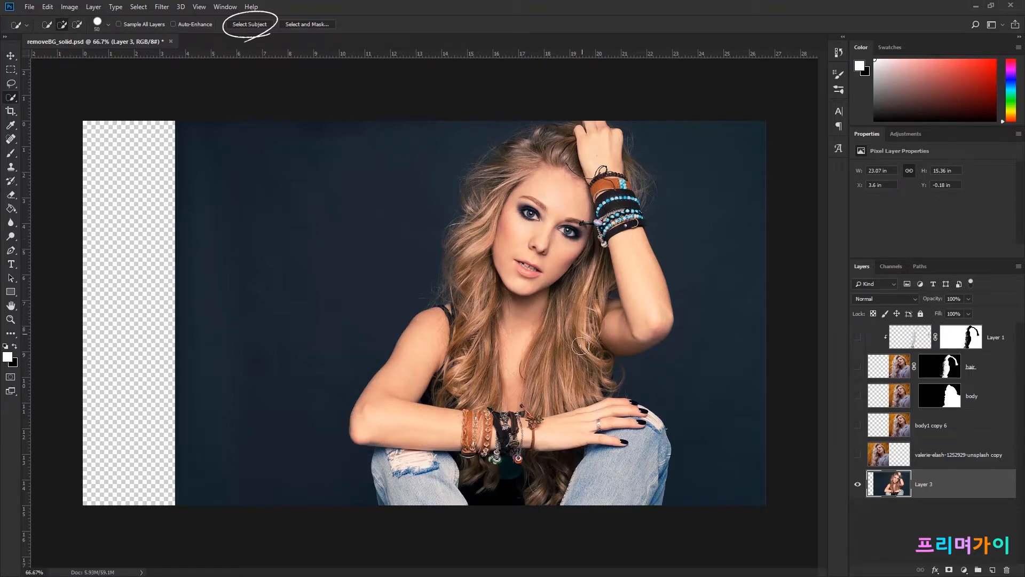
{"action": "left_click", "coordinate": [250, 26]}
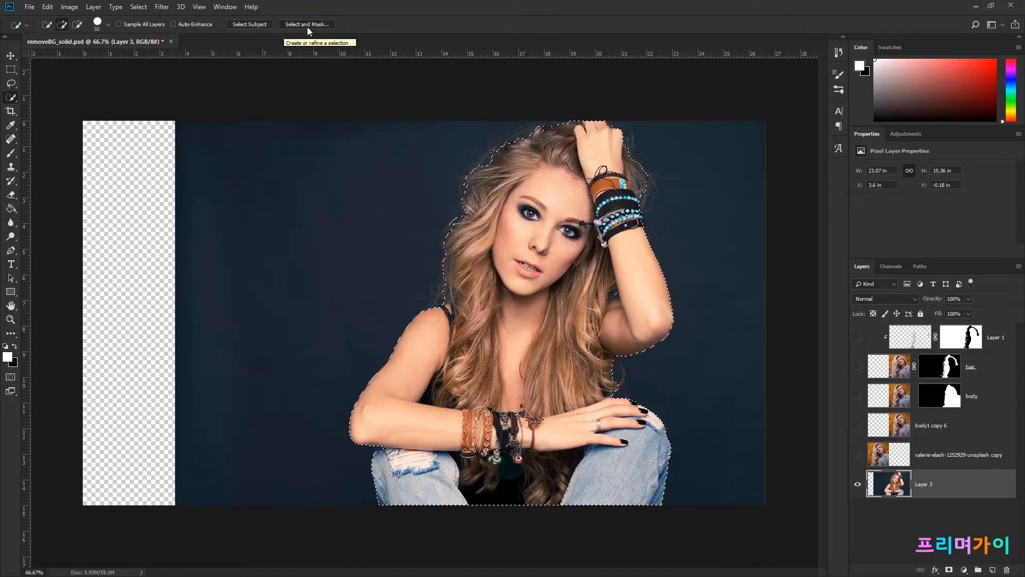
Open the classic Refine Edge dialog for the current selection to view its options, and cancel it
{"action": "left_click", "coordinate": [138, 6]}
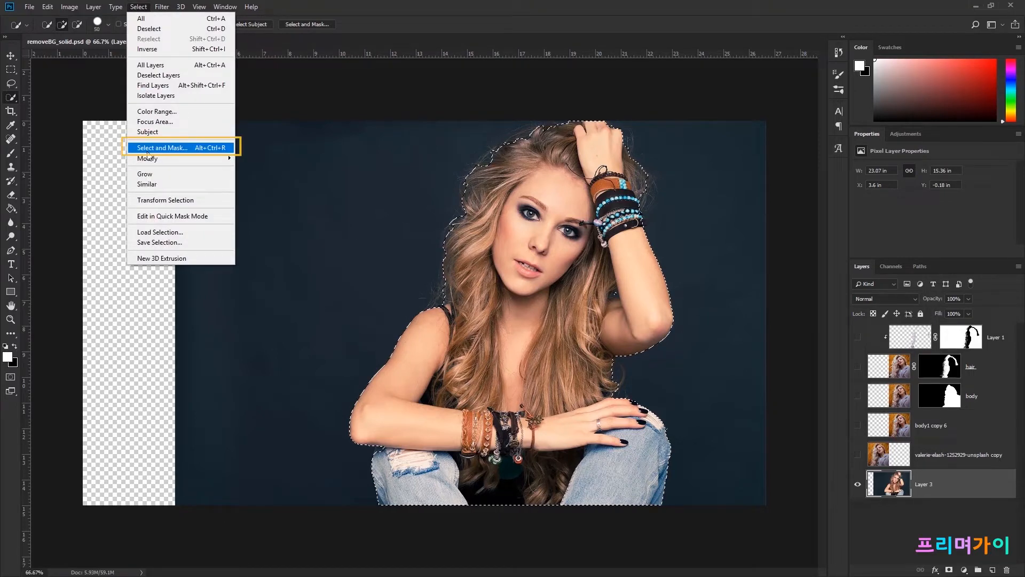
{"action": "left_click", "coordinate": [148, 150], "text": "shift"}
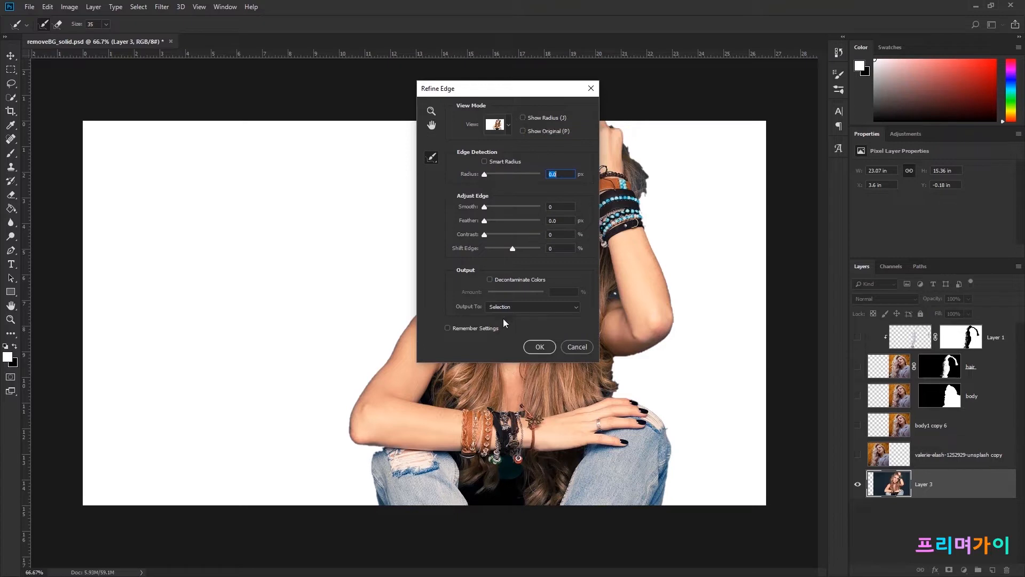
{"action": "left_click", "coordinate": [576, 347]}
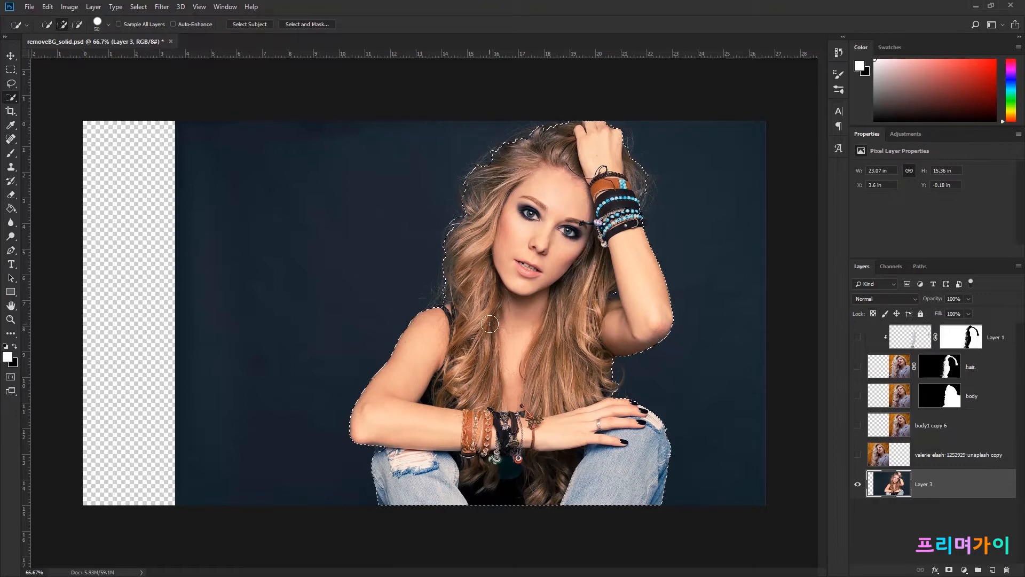
Open the selection in Select and Mask, and preview it in Onion Skin view with 97% transparency
{"action": "left_click", "coordinate": [300, 24]}
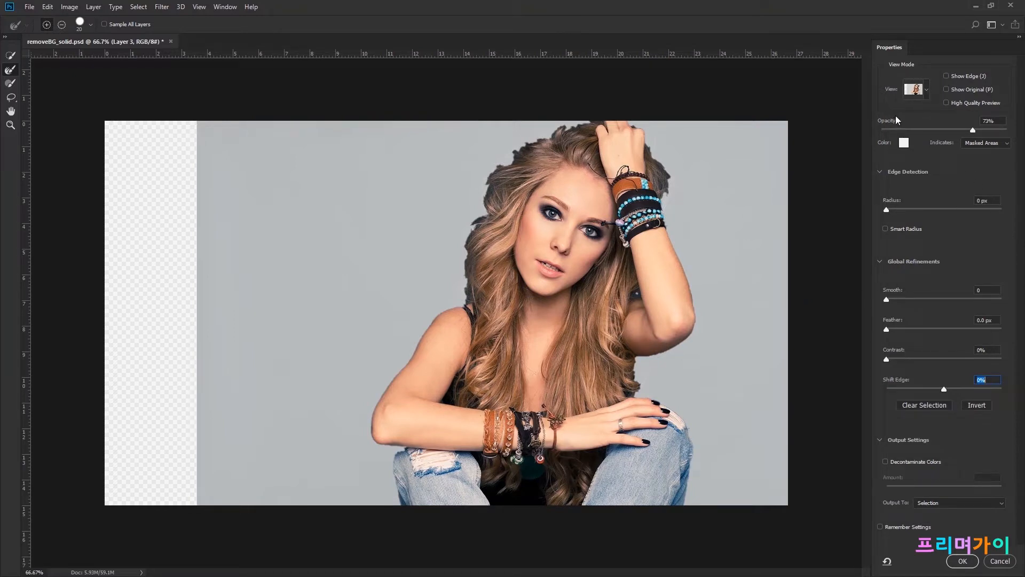
{"action": "left_click", "coordinate": [927, 92]}
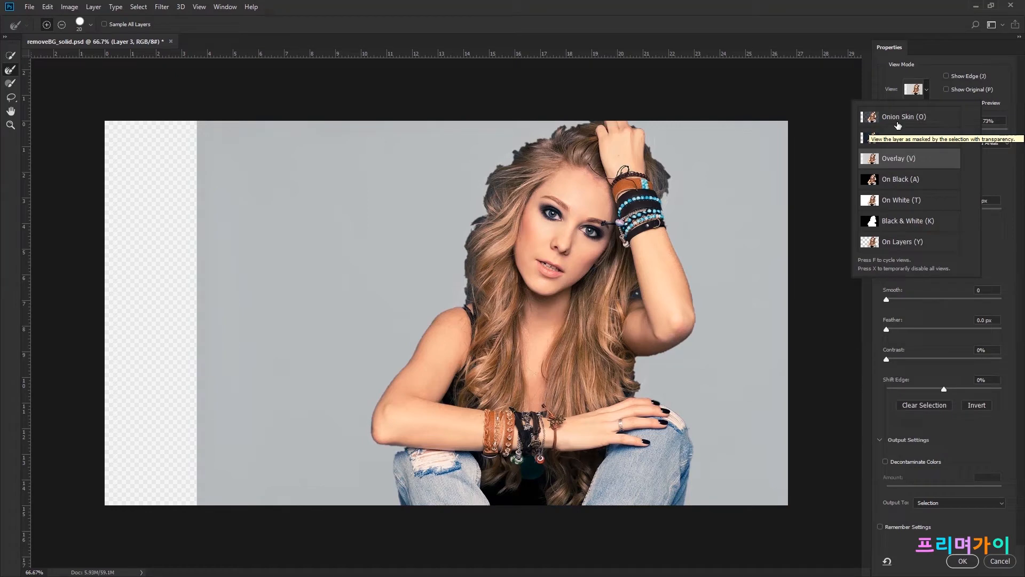
{"action": "left_click", "coordinate": [893, 118]}
{"action": "left_click_drag", "start_coordinate": [888, 131], "coordinate": [1003, 133]}
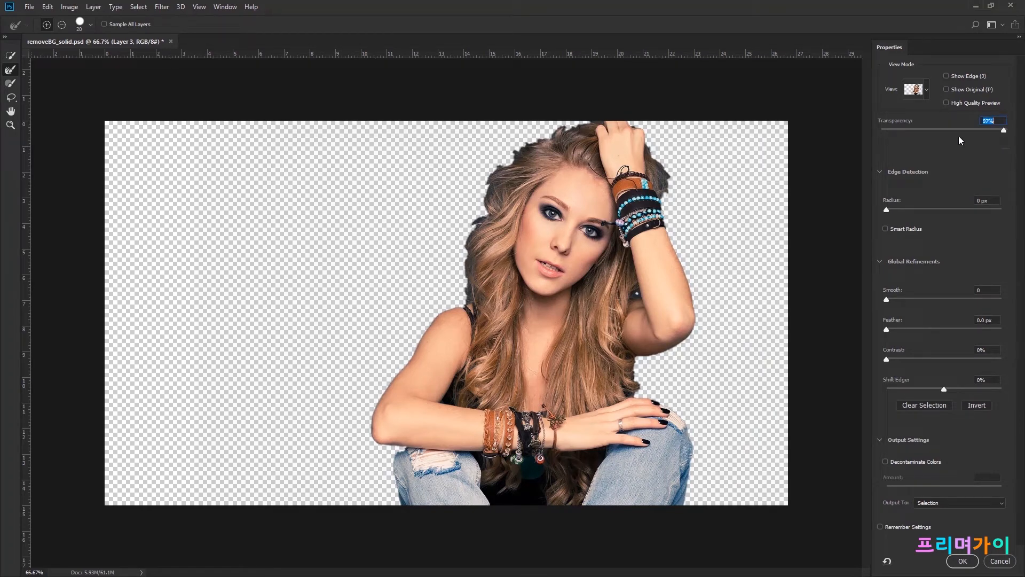
Examine the selection edge in the Marching Ants, Overlay, On Black, On White, Black & White and On Layers views
{"action": "left_click", "coordinate": [924, 95]}
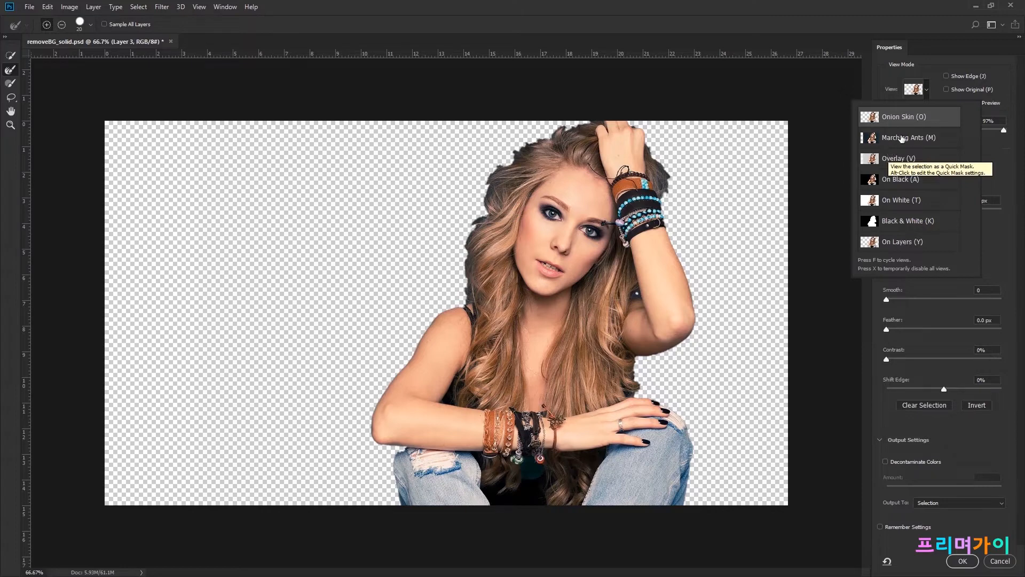
{"action": "left_click", "coordinate": [923, 137]}
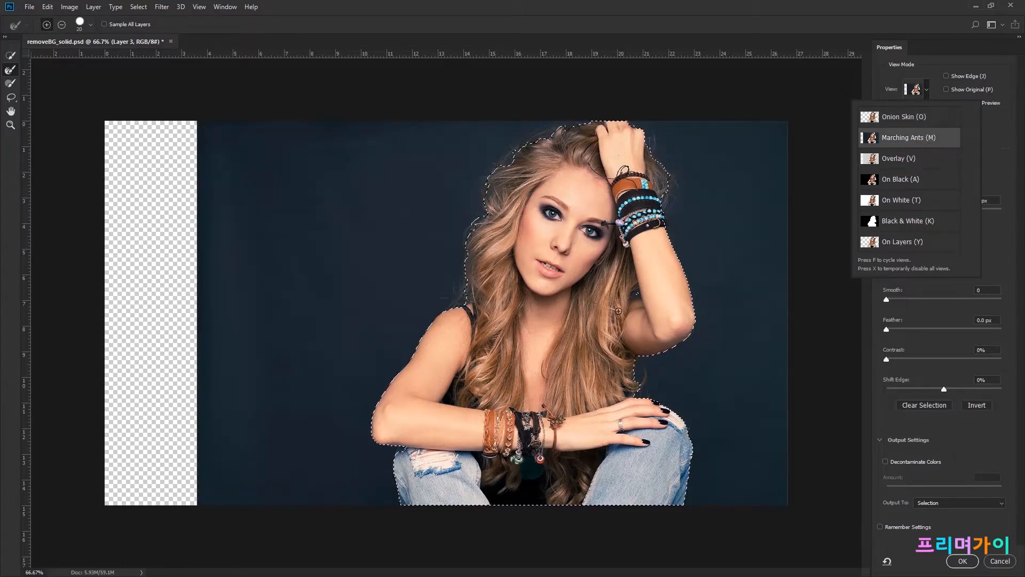
{"action": "key", "text": "v"}
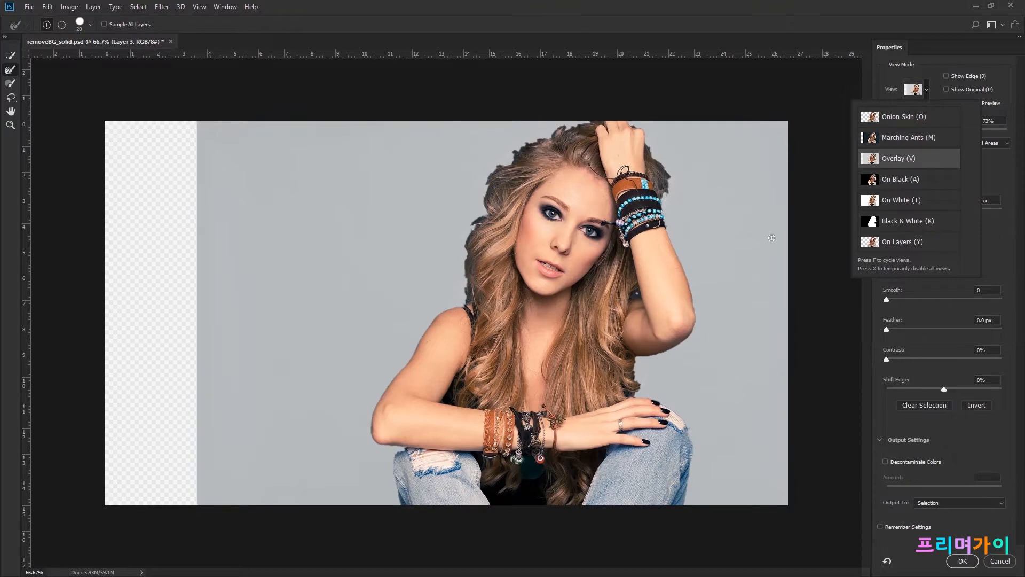
{"action": "key", "text": "a"}
{"action": "key", "text": "t"}
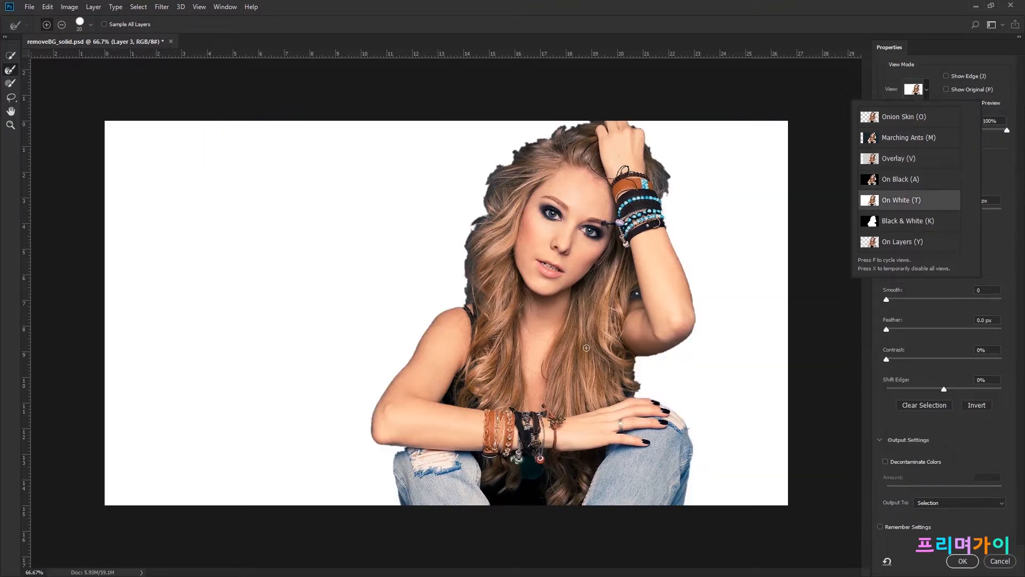
{"action": "key", "text": "k"}
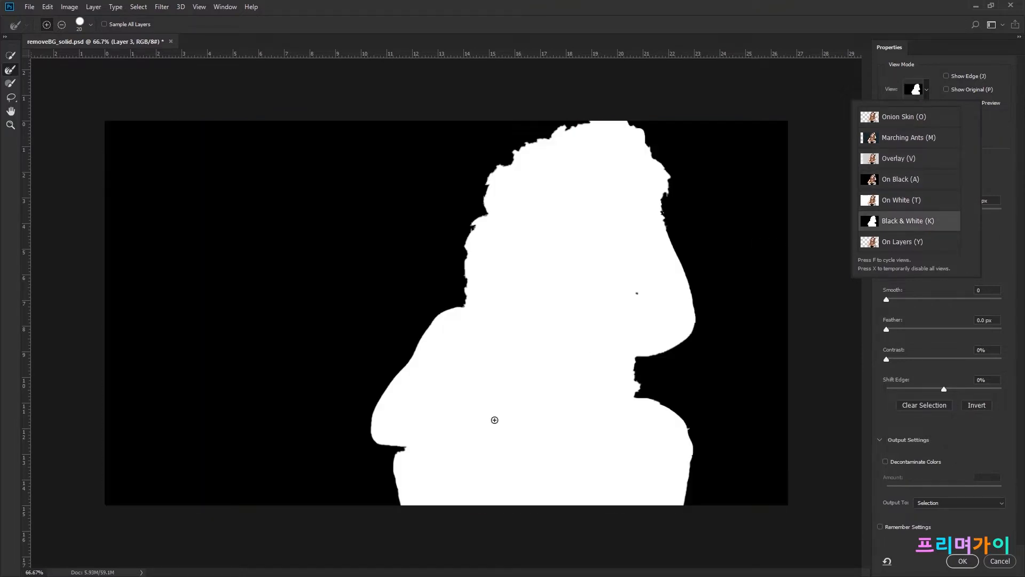
{"action": "key", "text": "y"}
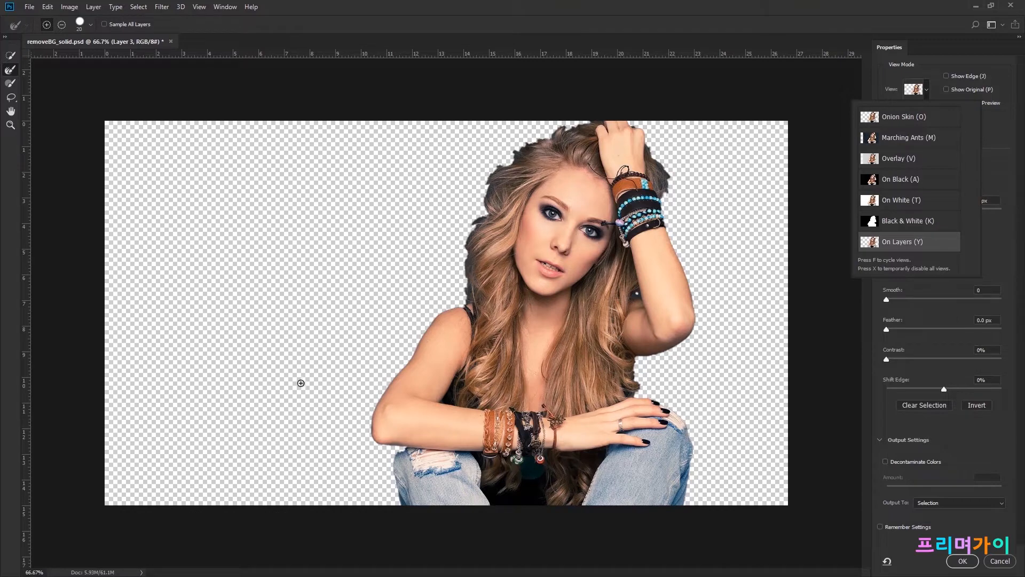
Switch the preview to Overlay view and set the overlay colour to grey a5a5a5
{"action": "key", "text": "f"}
{"action": "key", "text": "f"}
{"action": "key", "text": "f"}
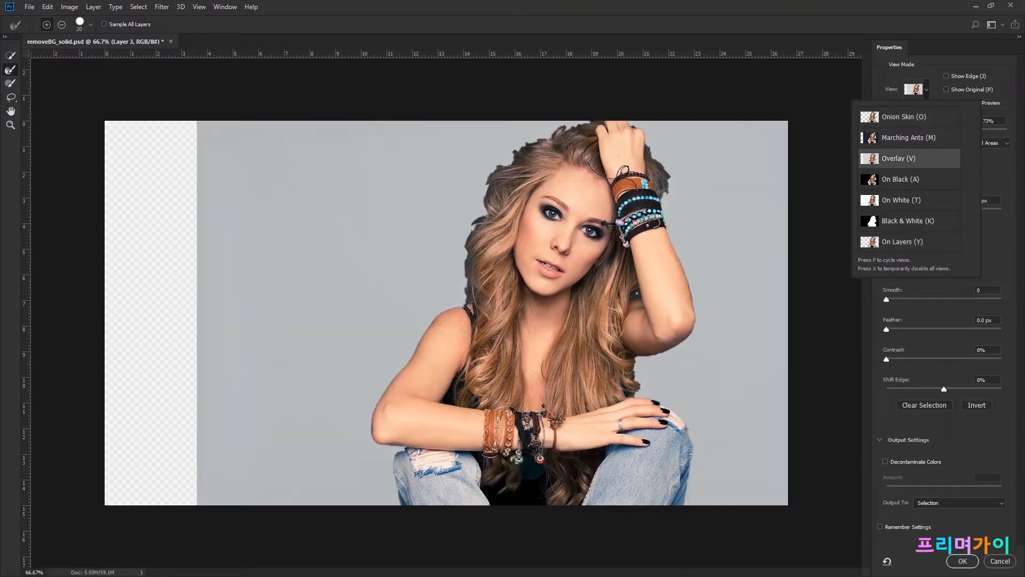
{"action": "left_click", "coordinate": [891, 158]}
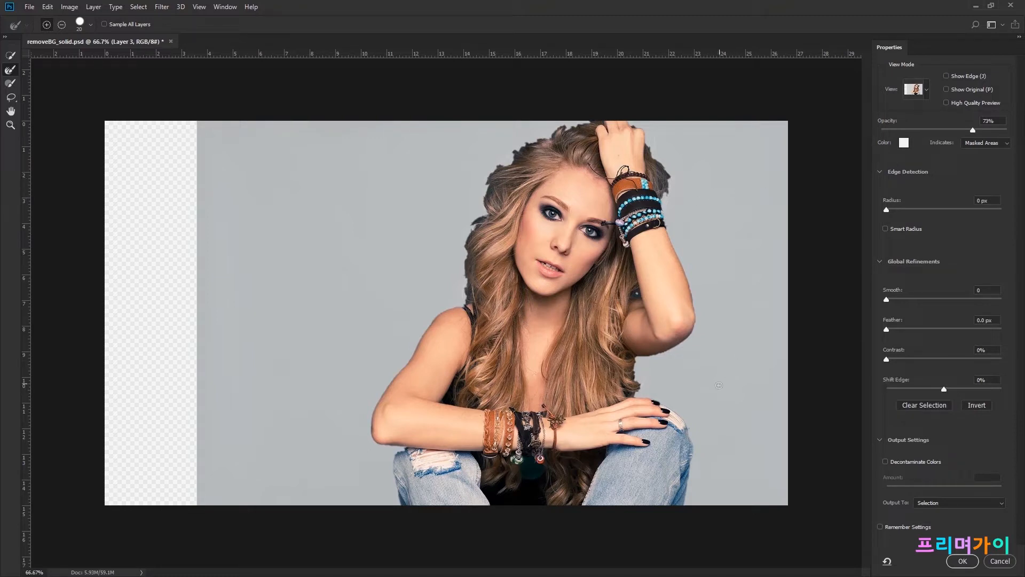
{"action": "left_click", "coordinate": [904, 149]}
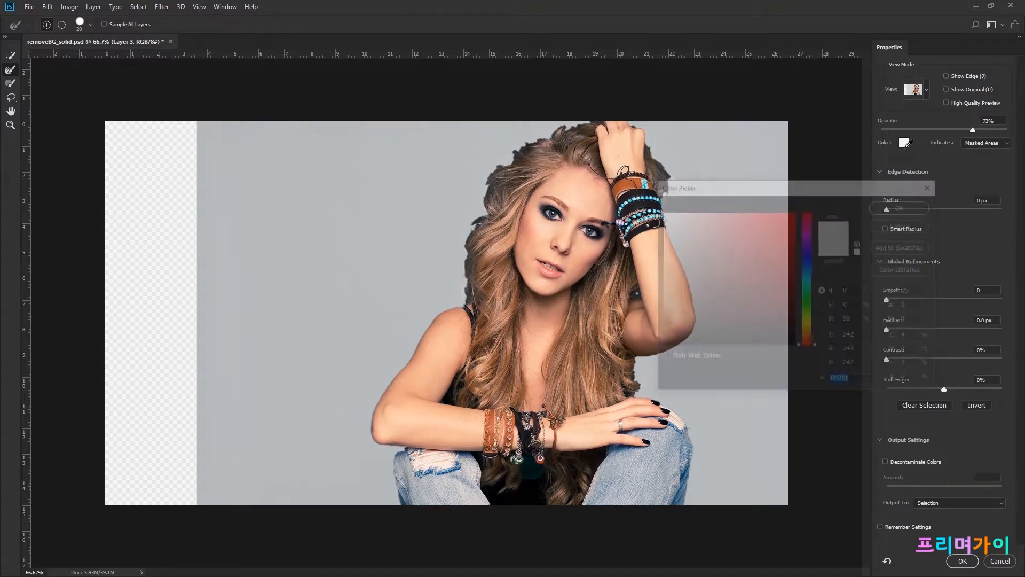
{"action": "left_click", "coordinate": [660, 258]}
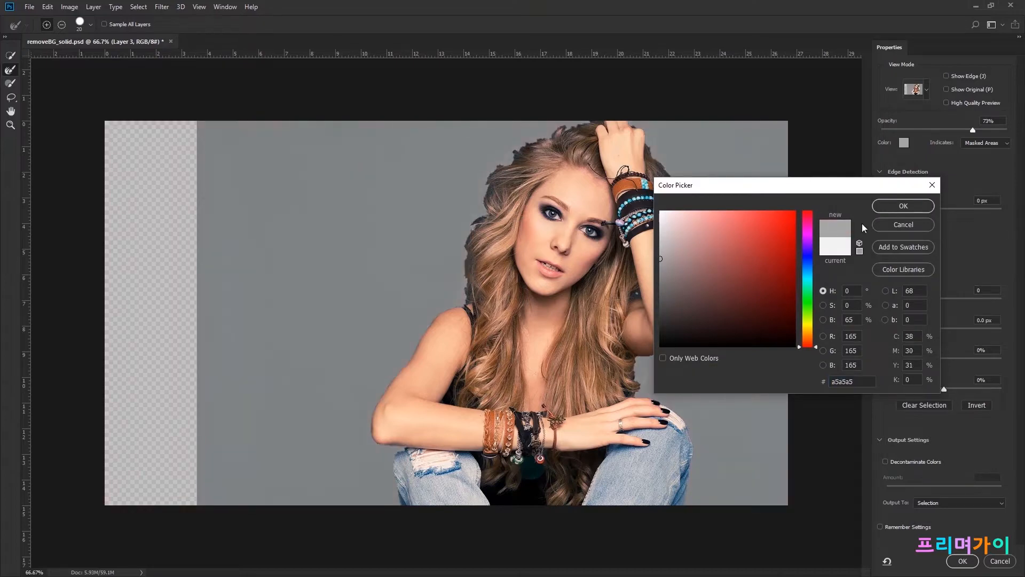
{"action": "left_click", "coordinate": [921, 206]}
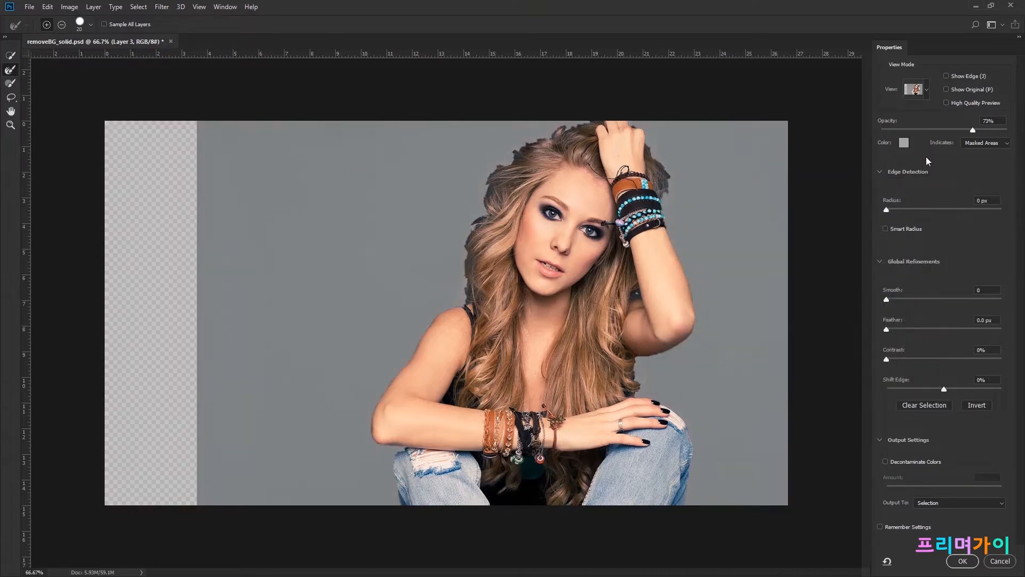
Preview the overlay on Selected Areas and return it to Masked Areas
{"action": "left_click", "coordinate": [975, 143]}
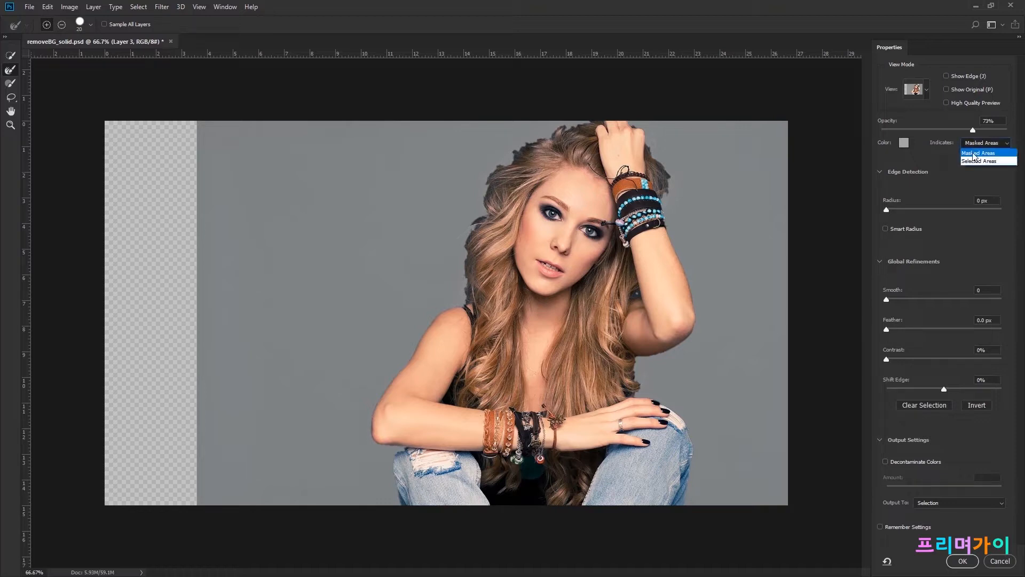
{"action": "left_click", "coordinate": [971, 162]}
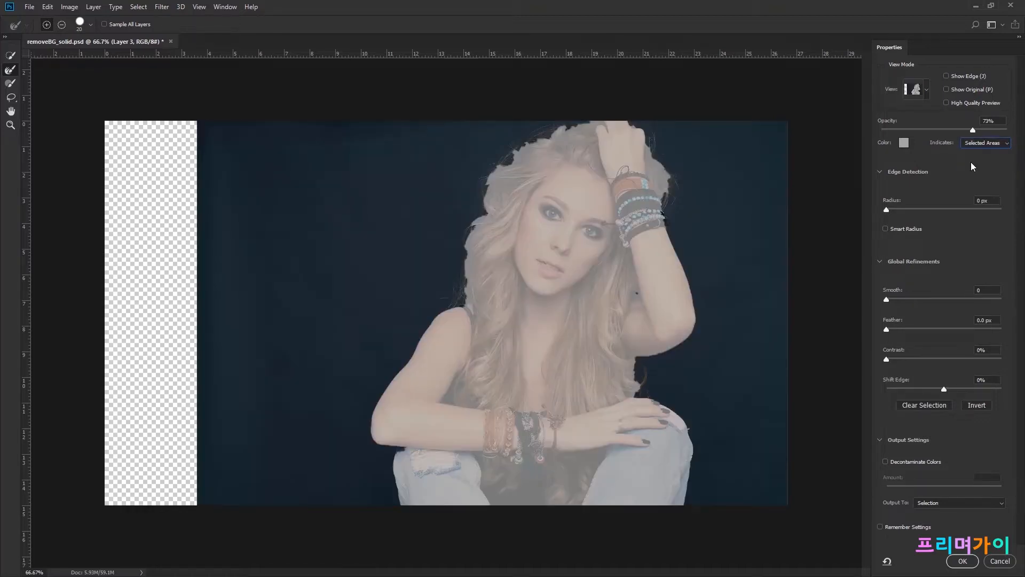
{"action": "left_click", "coordinate": [983, 144]}
{"action": "left_click", "coordinate": [974, 153]}
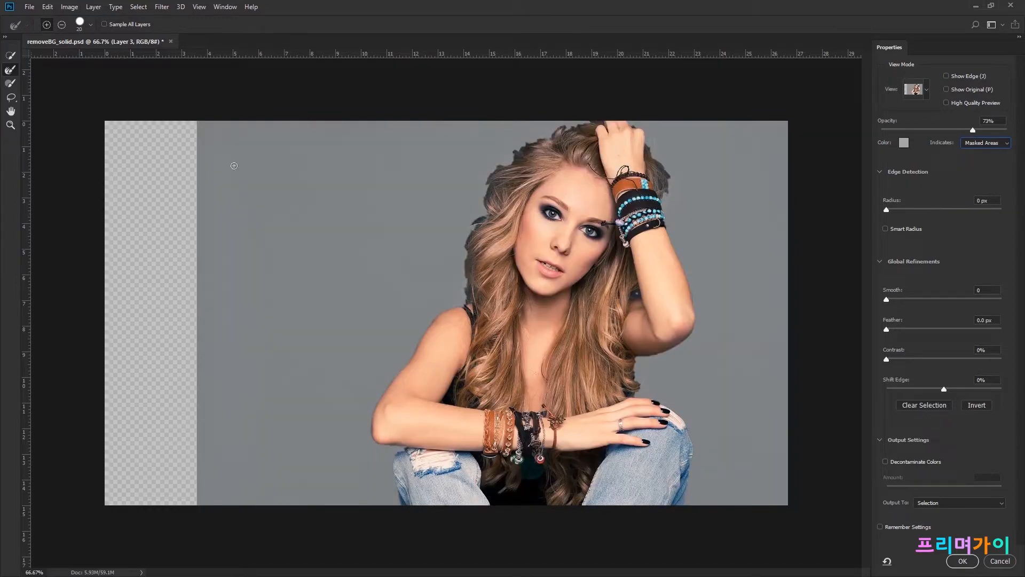
Subtract the small dark background patch in the crook of the lower bent arm from the selection, using the Brush tool at size 2
{"action": "left_click", "coordinate": [9, 57]}
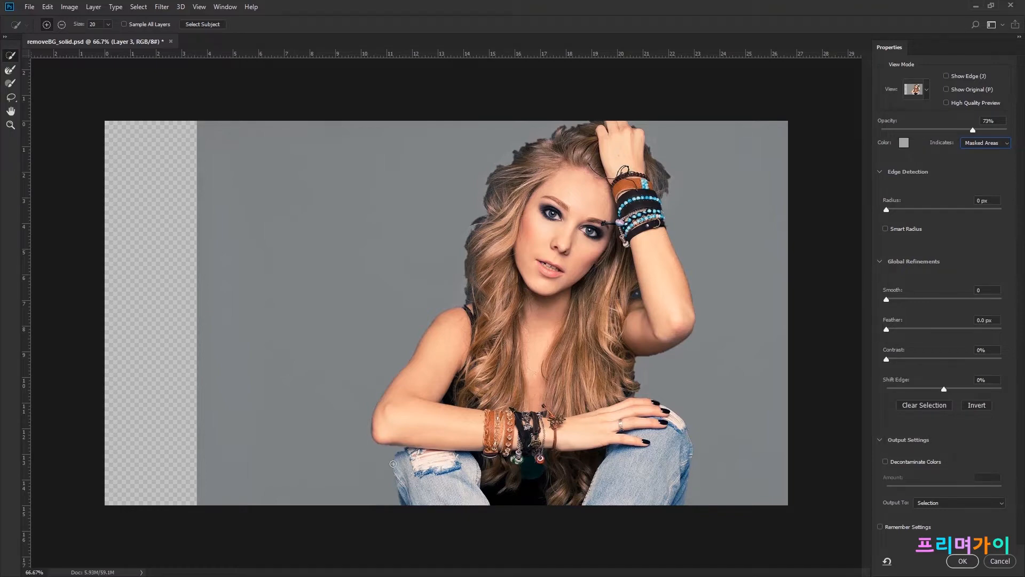
{"action": "key", "text": "ctrl+plus"}
{"action": "key", "text": "ctrl+plus"}
{"action": "mouse_move", "coordinate": [347, 508]}
{"action": "left_mouse_down"}
{"action": "mouse_move", "coordinate": [408, 144]}
{"action": "mouse_move", "coordinate": [401, 110]}
{"action": "left_mouse_up"}
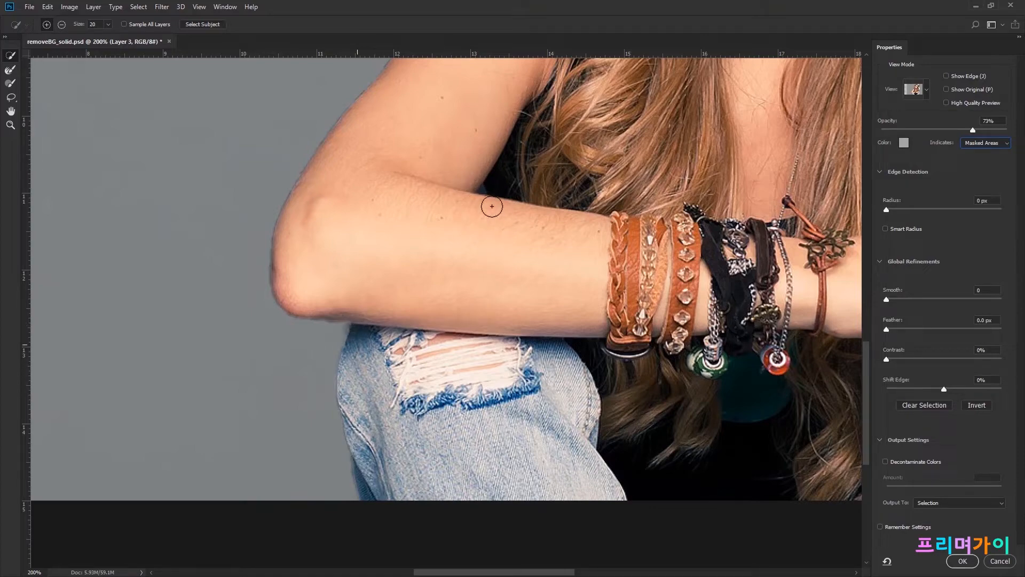
{"action": "key", "text": "ctrl+equal"}
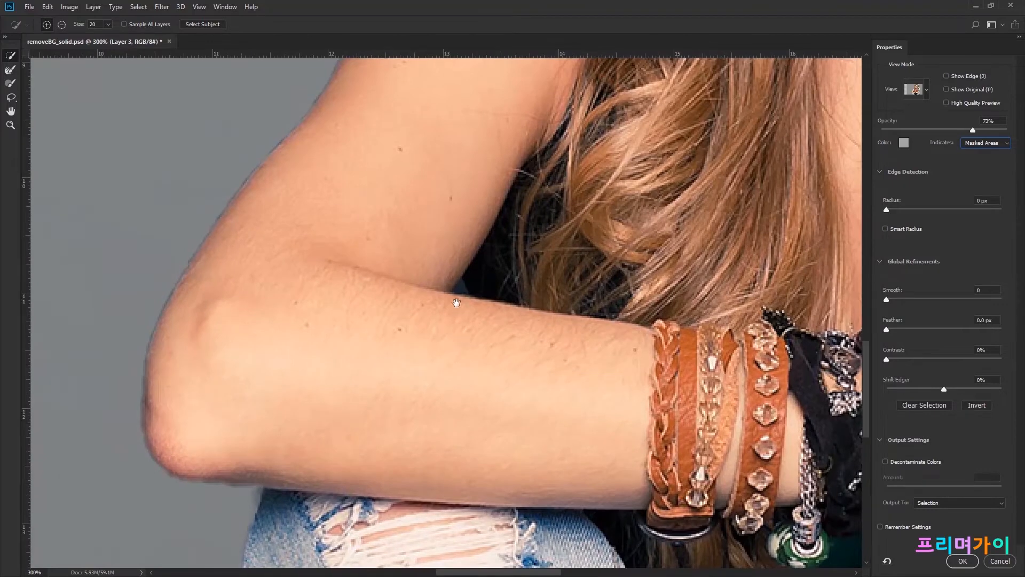
{"action": "key", "text": "ctrl+equal"}
{"action": "key", "text": "ctrl+equal"}
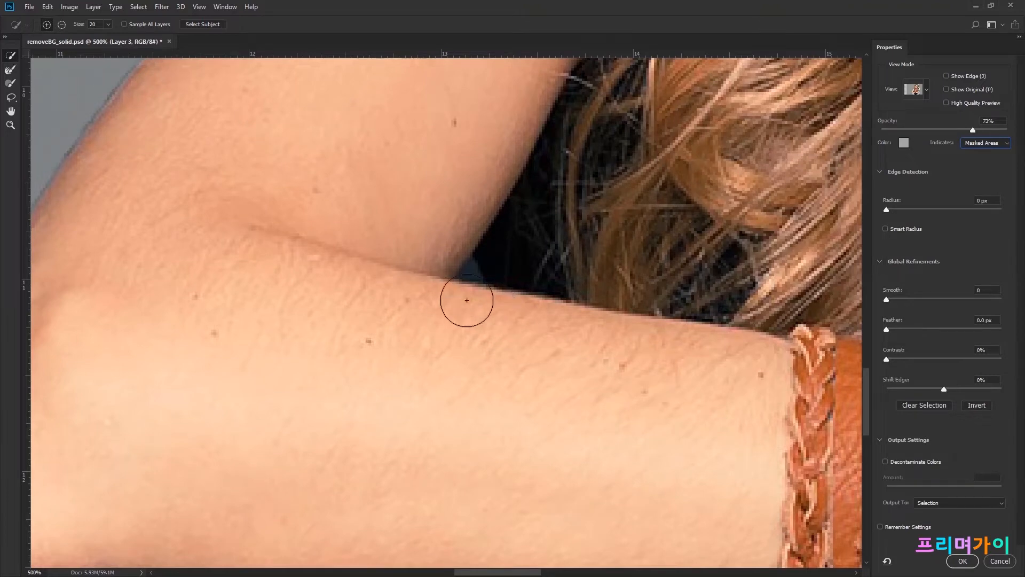
{"action": "left_click", "coordinate": [10, 85]}
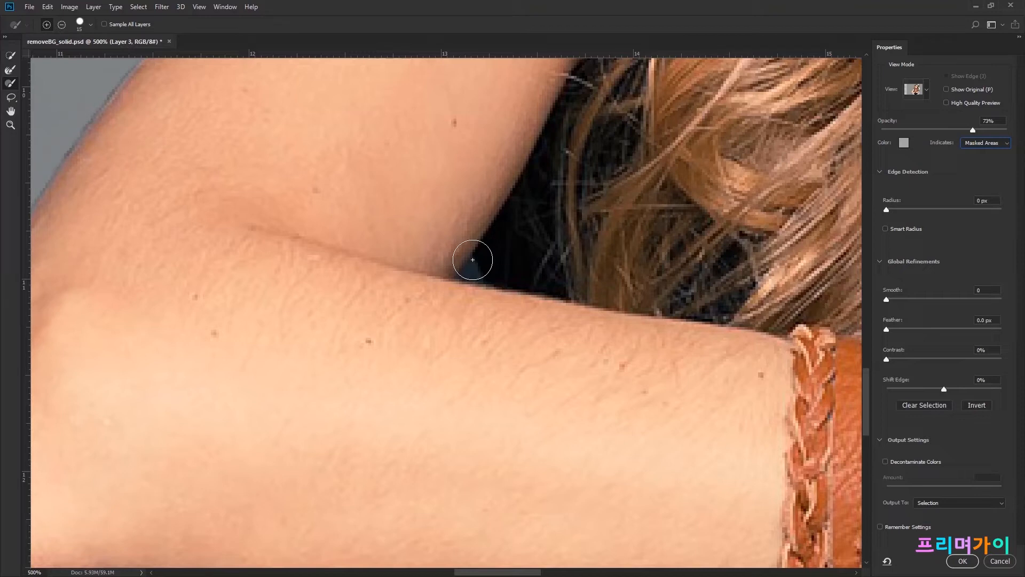
{"action": "key", "text": "["}
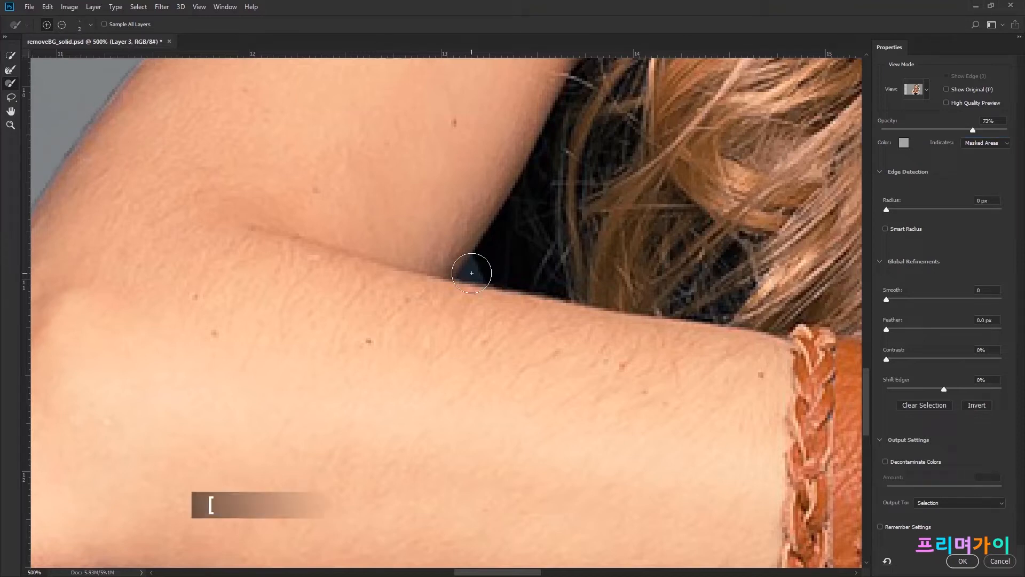
{"action": "key", "text": "alt"}
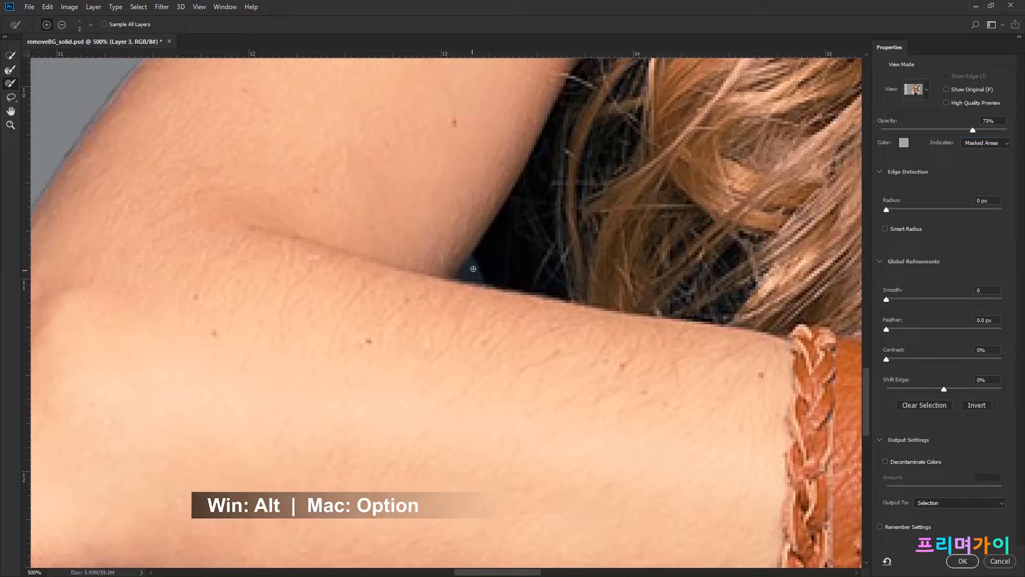
{"action": "left_click_drag", "start_coordinate": [472, 260], "coordinate": [461, 278]}
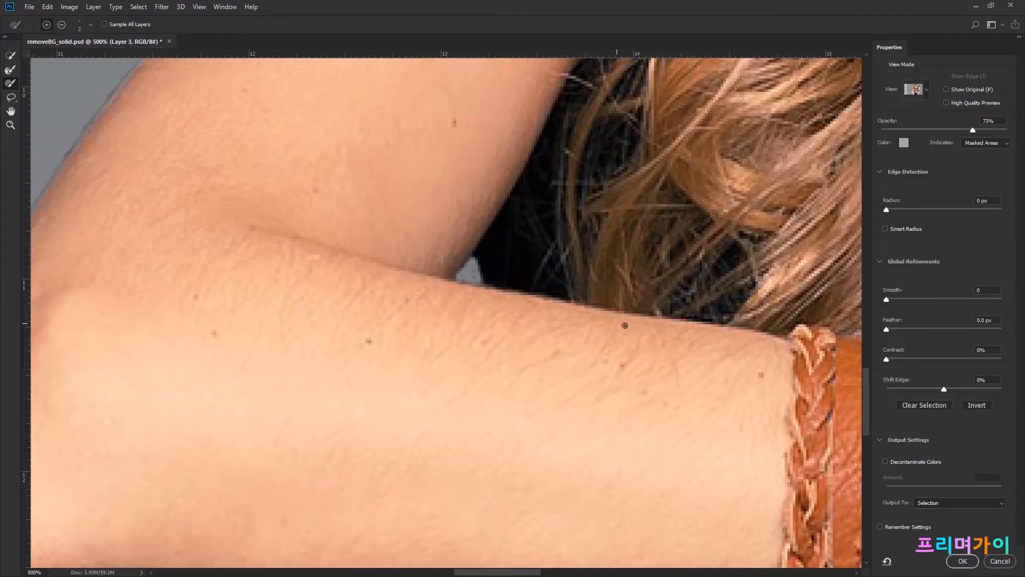
Subtract the dark background gap between the hair and the raised arm from the selection with the Polygonal Lasso tool
{"action": "left_click_drag", "start_coordinate": [661, 309], "coordinate": [218, 519]}
{"action": "left_click_drag", "start_coordinate": [654, 287], "coordinate": [520, 401]}
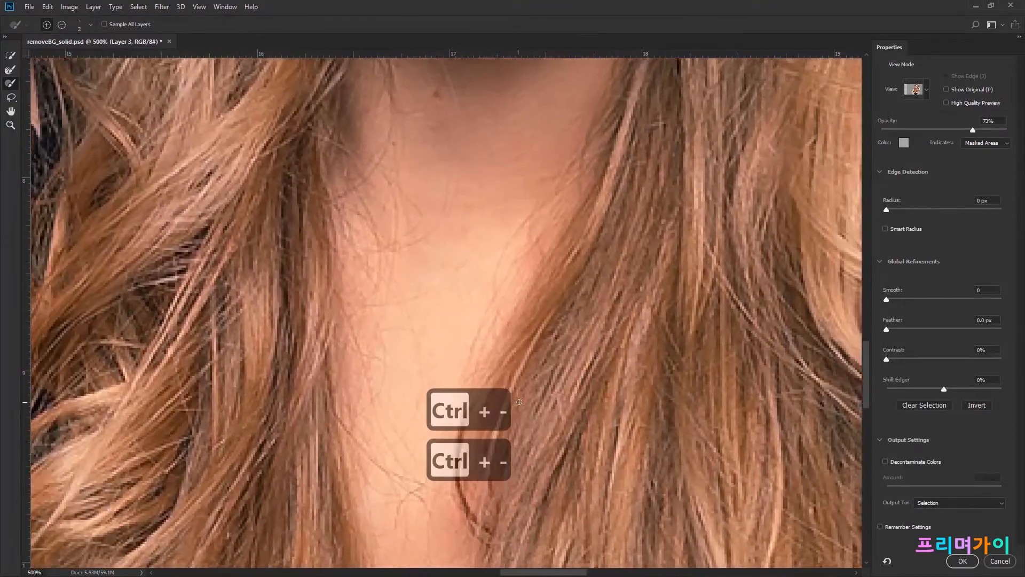
{"action": "key", "text": "ctrl+minus"}
{"action": "key", "text": "ctrl+minus"}
{"action": "key", "text": "ctrl+minus"}
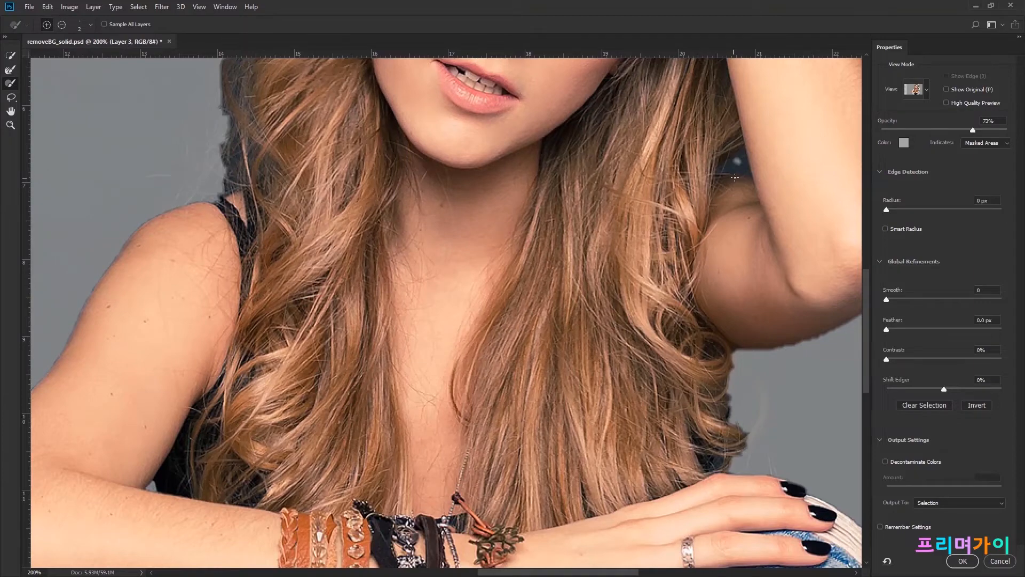
{"action": "key", "text": "ctrl+equal"}
{"action": "key", "text": "ctrl+equal"}
{"action": "left_click_drag", "start_coordinate": [702, 199], "coordinate": [347, 504]}
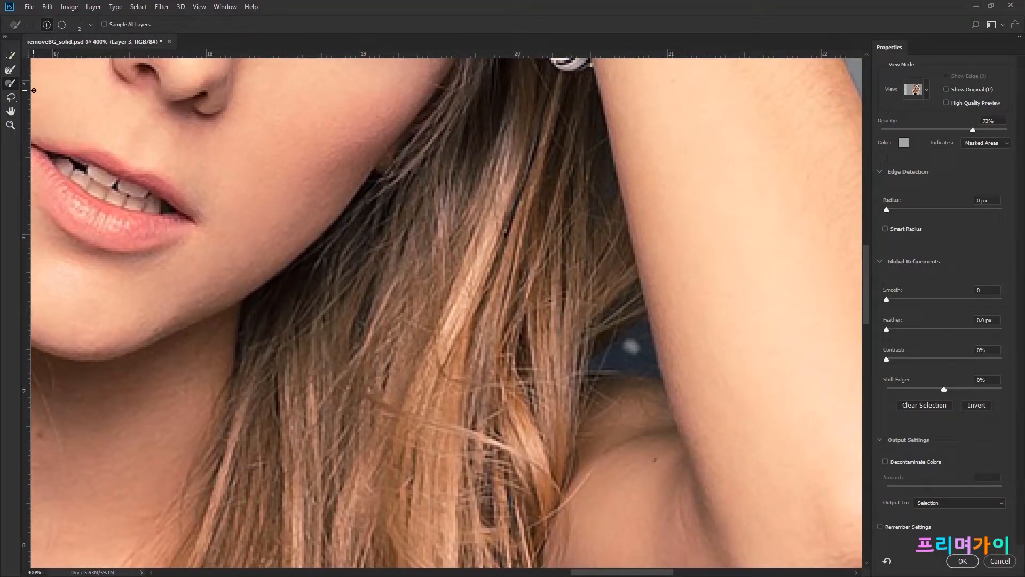
{"action": "left_click", "coordinate": [11, 97]}
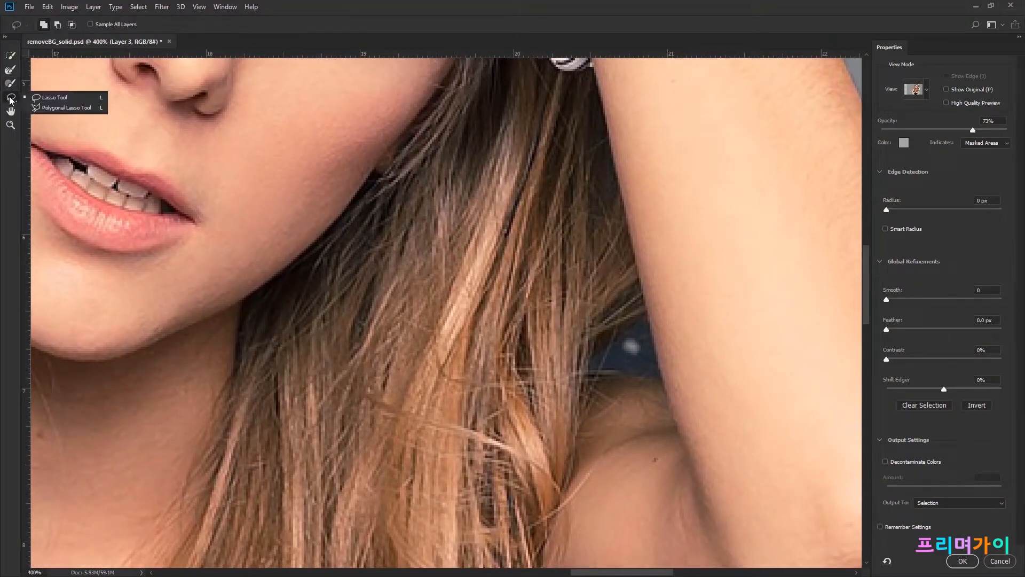
{"action": "left_click", "coordinate": [59, 108]}
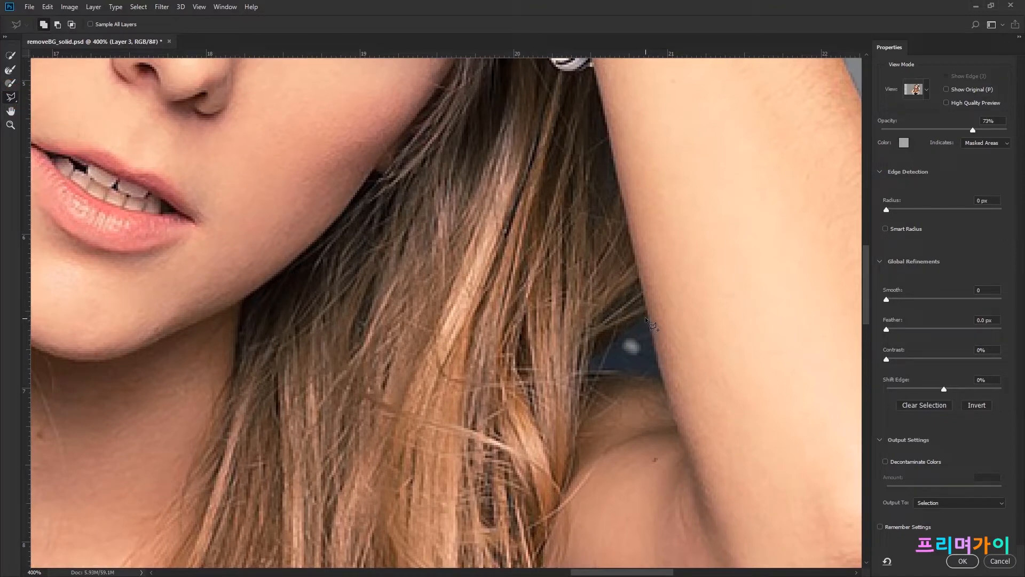
{"action": "key", "text": "alt"}
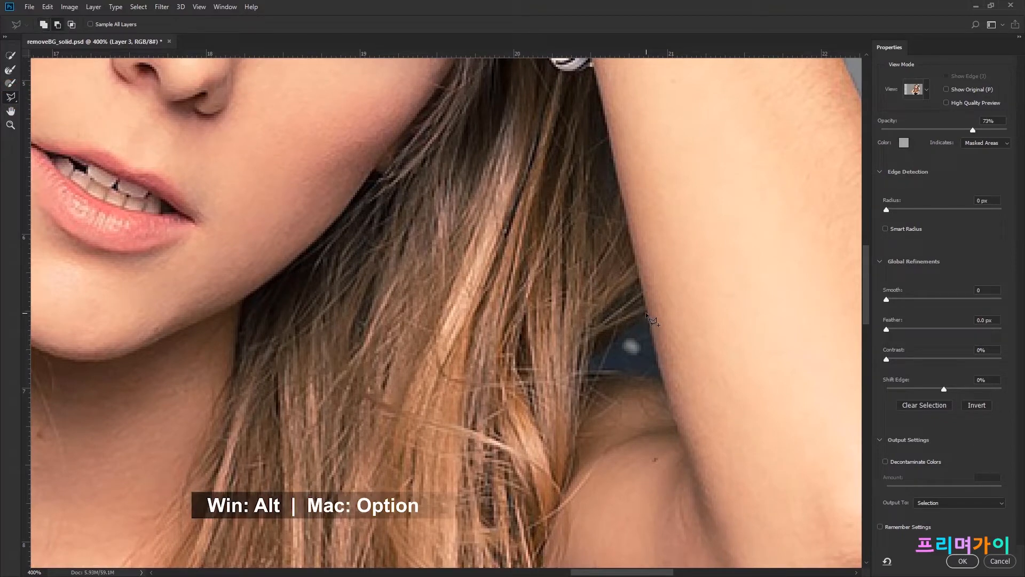
{"action": "left_click", "coordinate": [646, 313]}
{"action": "left_click", "coordinate": [589, 357]}
{"action": "left_click", "coordinate": [591, 369]}
{"action": "left_click", "coordinate": [660, 380]}
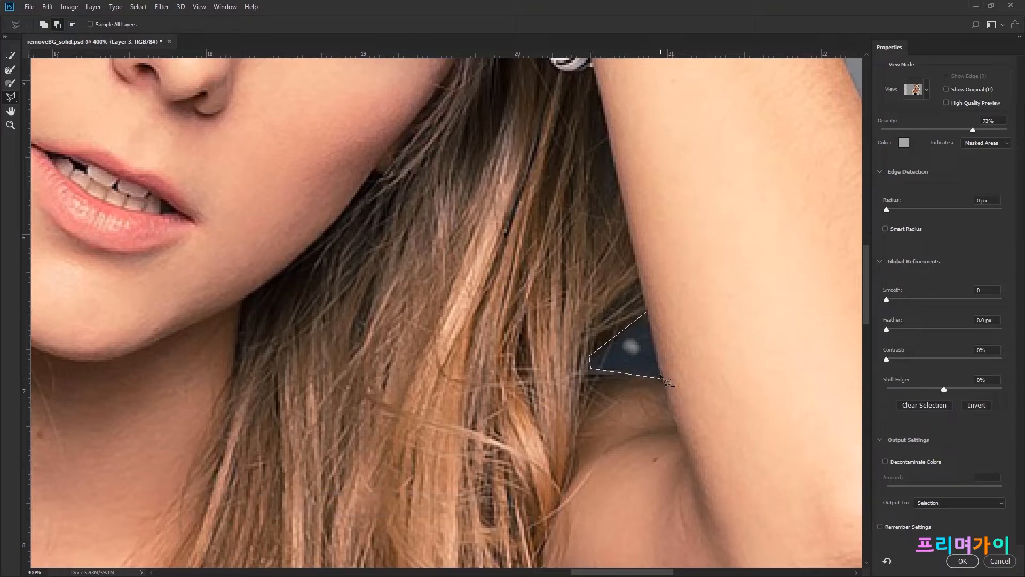
{"action": "left_click", "coordinate": [647, 313]}
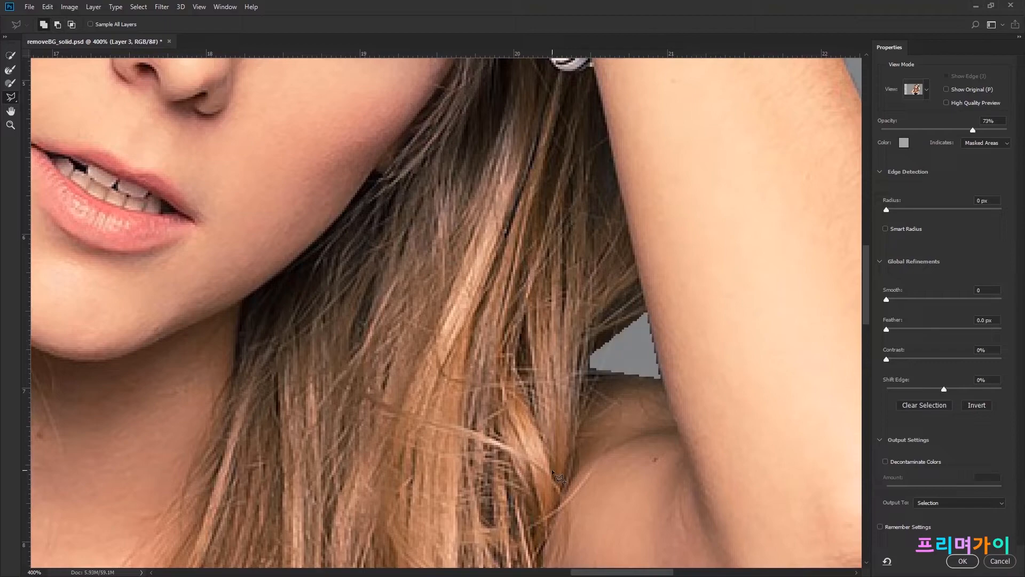
Choose the Refine Edge Brush, show the refinement edge, enable Smart Radius, and set the edge detection radius to 83 px
{"action": "key", "text": "ctrl+0"}
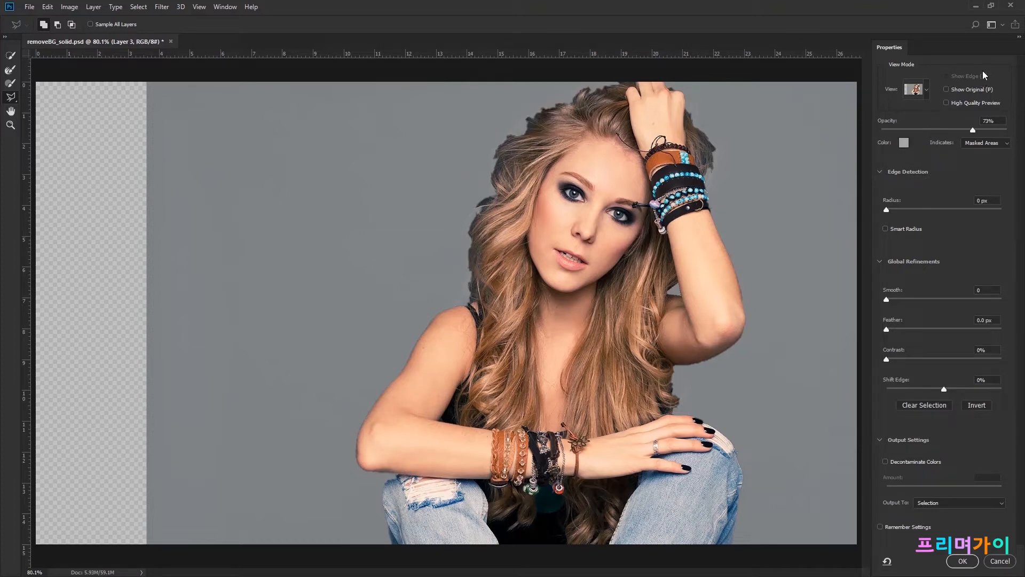
{"action": "left_click", "coordinate": [8, 73]}
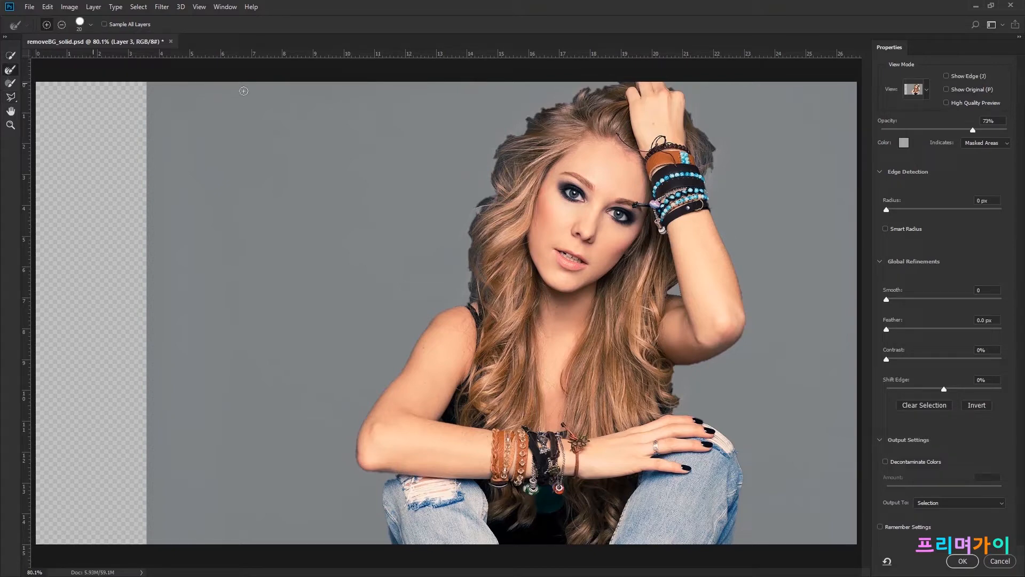
{"action": "left_click", "coordinate": [946, 77]}
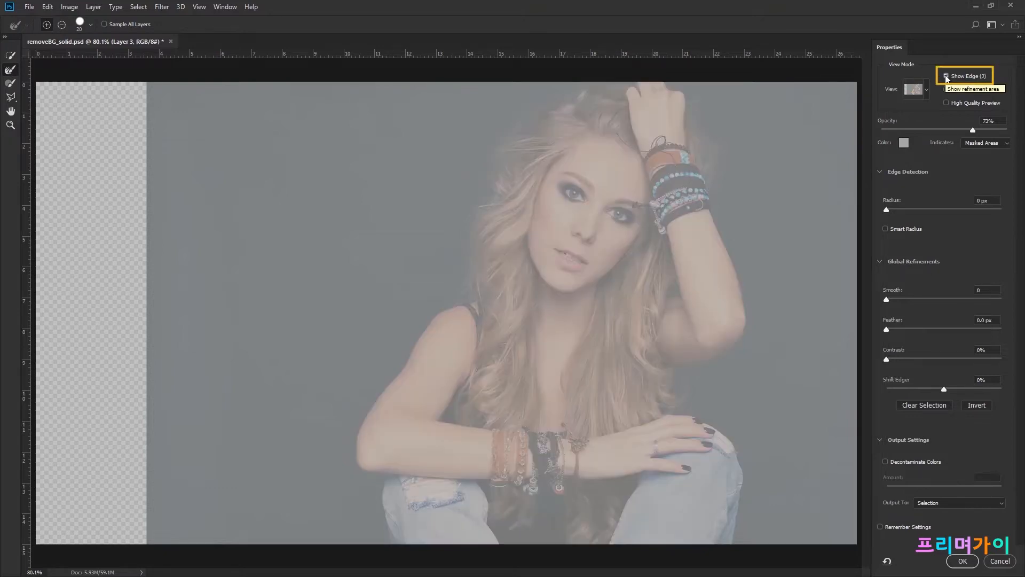
{"action": "left_click_drag", "start_coordinate": [885, 210], "coordinate": [930, 207]}
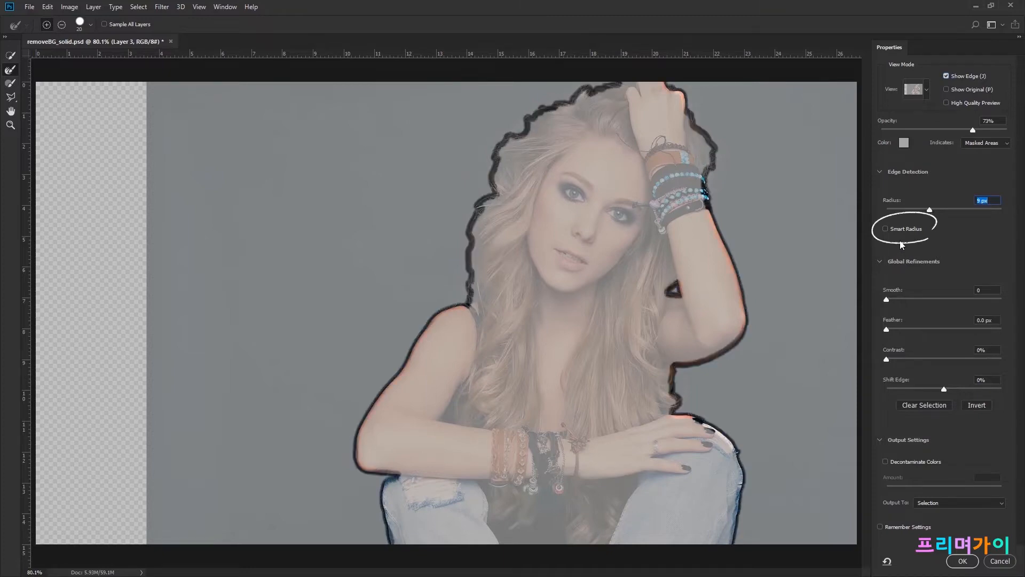
{"action": "left_click", "coordinate": [886, 229]}
{"action": "left_click_drag", "start_coordinate": [930, 210], "coordinate": [946, 209]}
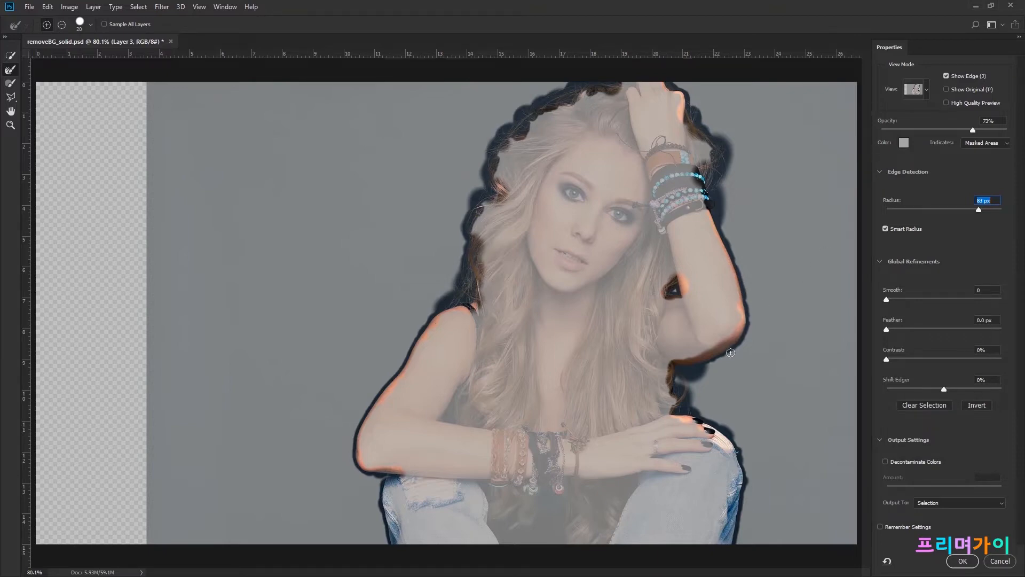
Switch the preview to Black & White view and turn off the edge display
{"action": "left_click", "coordinate": [926, 91]}
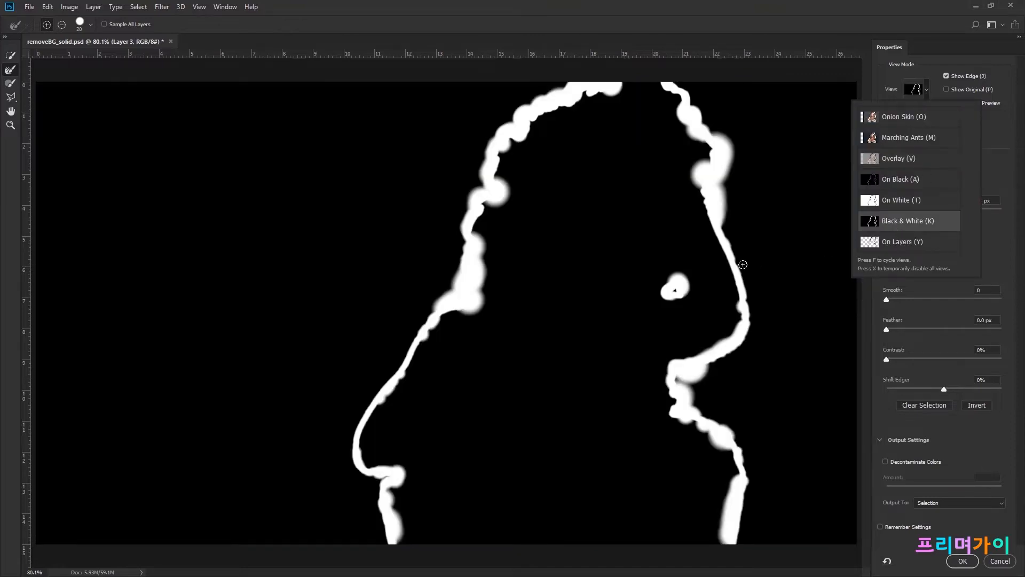
{"action": "left_click", "coordinate": [911, 227]}
{"action": "left_click", "coordinate": [946, 76]}
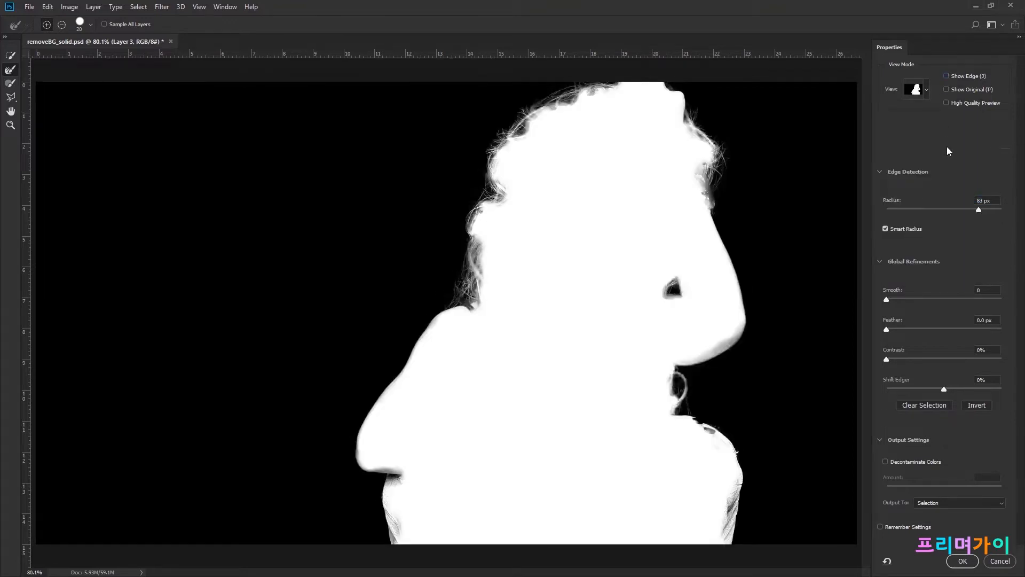
Set the global refinements to Smooth 17 and Feather 2.3 px, and turn the edge display on
{"action": "key", "text": "ctrl+equal"}
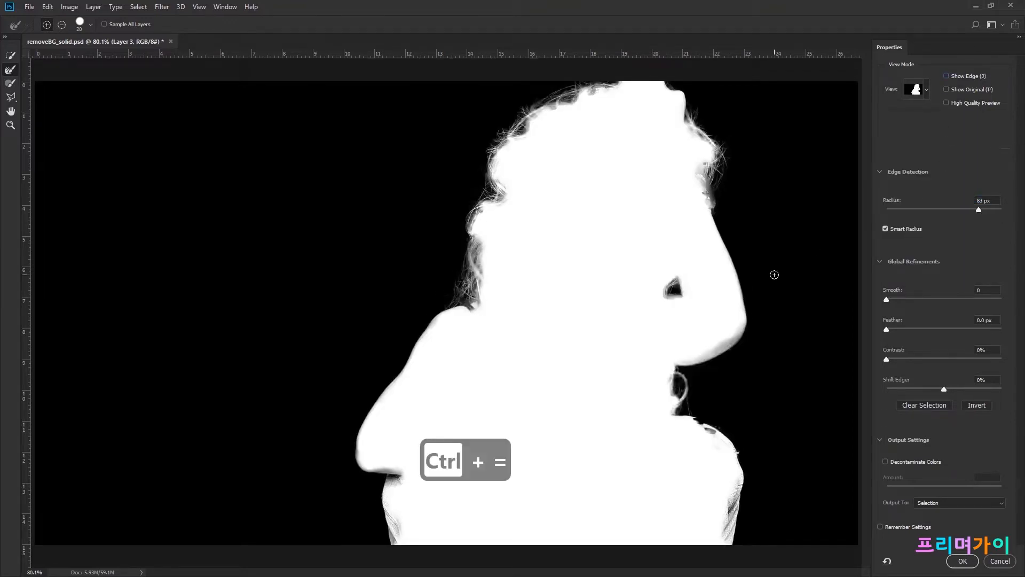
{"action": "key", "text": "ctrl+equal"}
{"action": "key", "text": "ctrl+equal"}
{"action": "left_click_drag", "start_coordinate": [708, 448], "coordinate": [246, 341]}
{"action": "left_click_drag", "start_coordinate": [520, 172], "coordinate": [503, 224]}
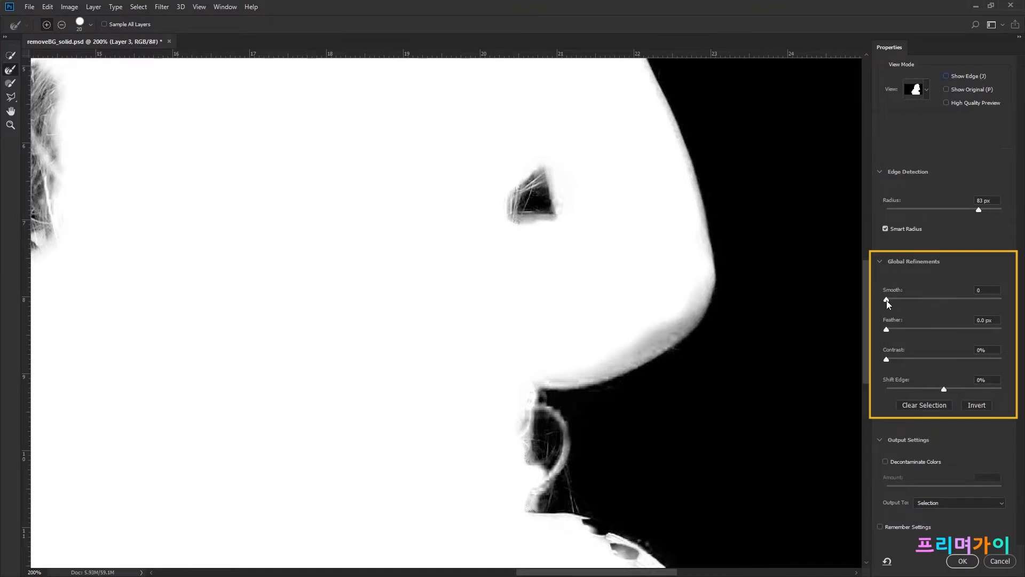
{"action": "left_click_drag", "start_coordinate": [887, 300], "coordinate": [908, 330]}
{"action": "left_click", "coordinate": [888, 330]}
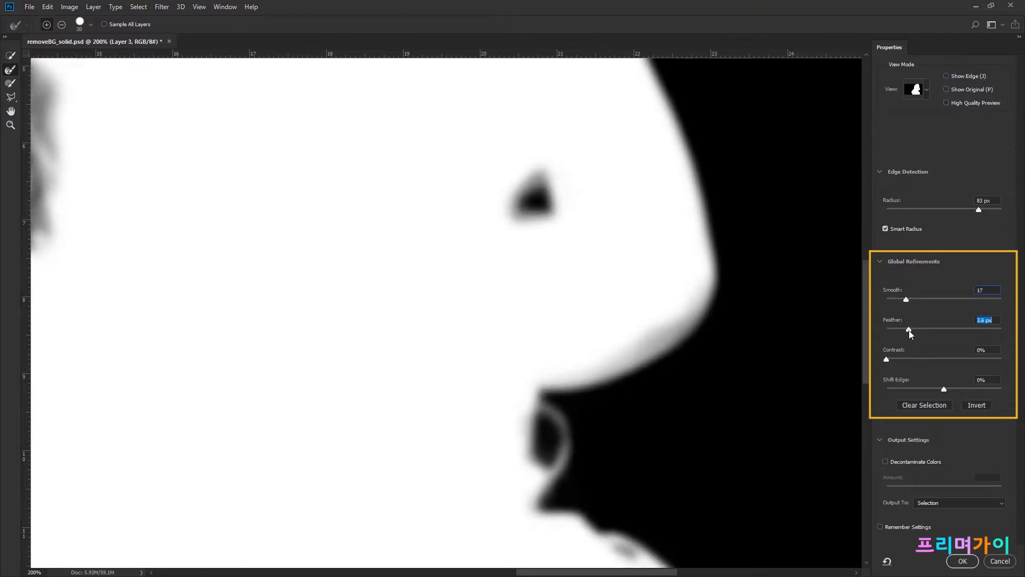
{"action": "left_click_drag", "start_coordinate": [907, 332], "coordinate": [901, 332]}
{"action": "left_click", "coordinate": [947, 76]}
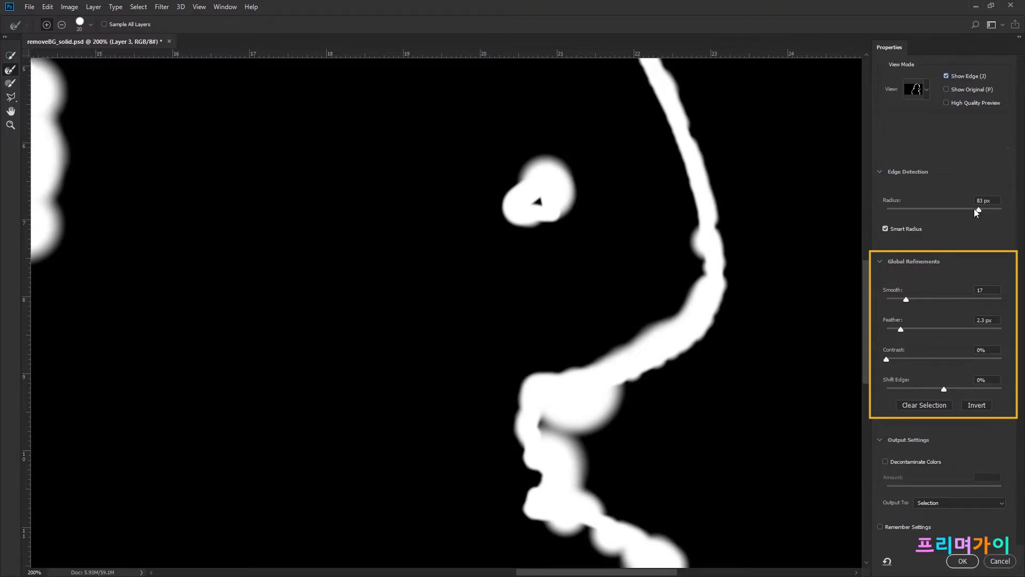
Set the edge detection radius to 24 px and turn off the edge display
{"action": "left_click_drag", "start_coordinate": [970, 210], "coordinate": [955, 211]}
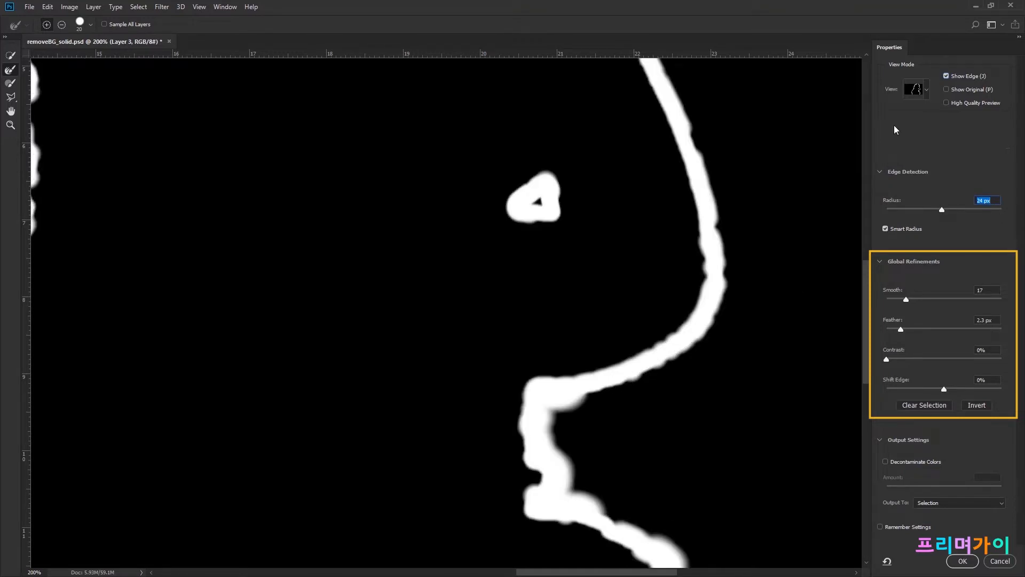
{"action": "left_click", "coordinate": [946, 75]}
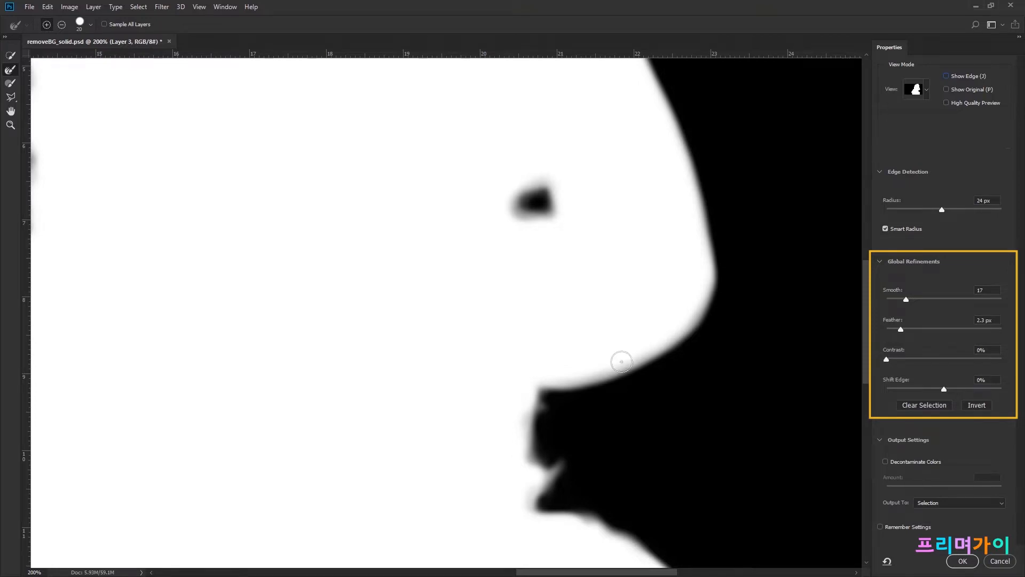
Set the selection edge's Contrast to 100% and preview the elbow area in Overlay view
{"action": "key", "text": "ctrl+equal"}
{"action": "key", "text": "ctrl+equal"}
{"action": "left_click_drag", "start_coordinate": [652, 373], "coordinate": [421, 294]}
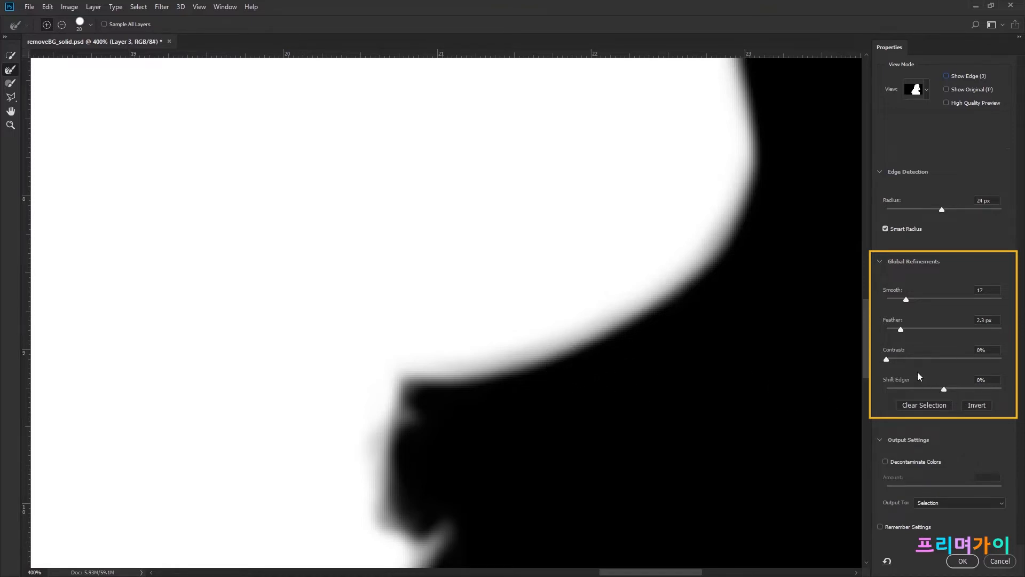
{"action": "left_click_drag", "start_coordinate": [886, 359], "coordinate": [1004, 359]}
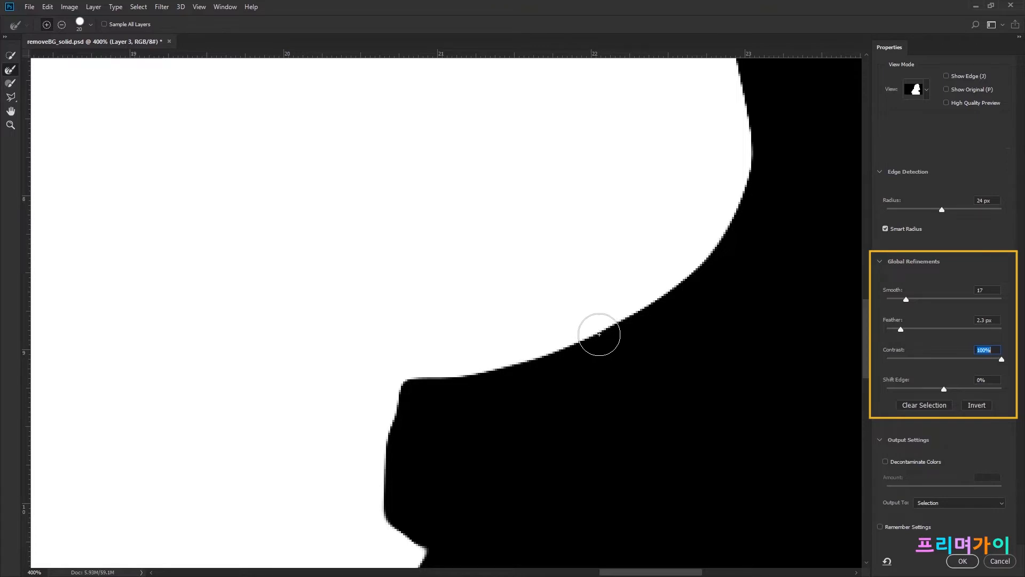
{"action": "left_click", "coordinate": [926, 91]}
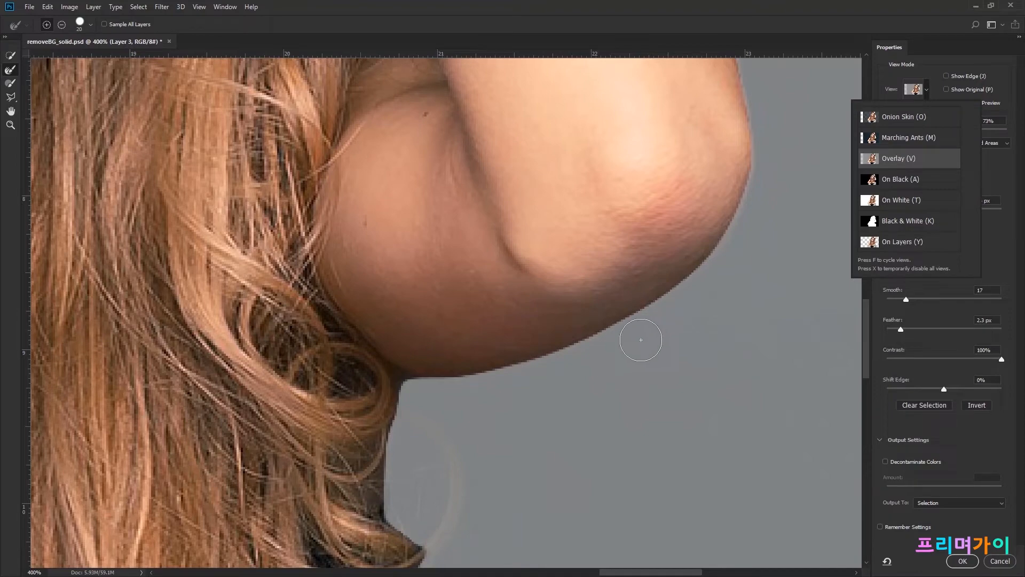
In Black & White view, set Contrast to 48% and Shift Edge to +56%
{"action": "left_click", "coordinate": [900, 222]}
{"action": "left_click_drag", "start_coordinate": [1003, 364], "coordinate": [940, 363]}
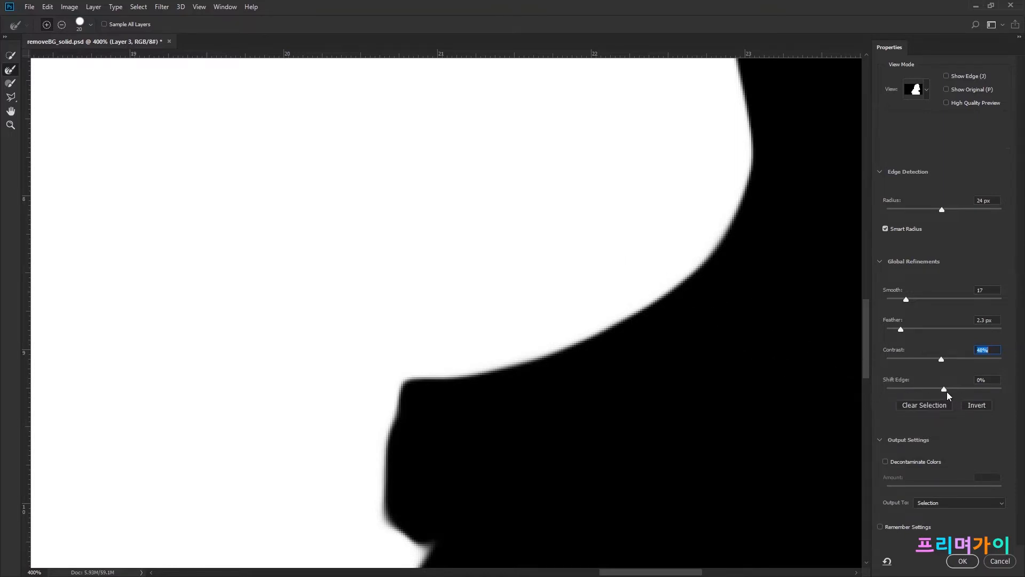
{"action": "left_click_drag", "start_coordinate": [943, 389], "coordinate": [976, 390]}
Switch the preview to Overlay view and set Shift Edge to +20%
{"action": "left_click", "coordinate": [925, 91]}
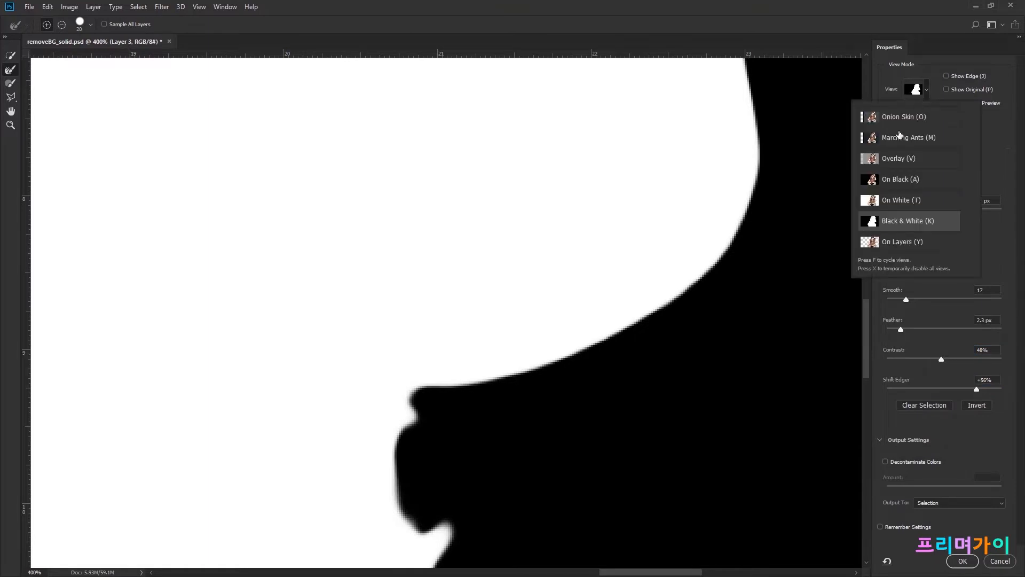
{"action": "left_click", "coordinate": [905, 160]}
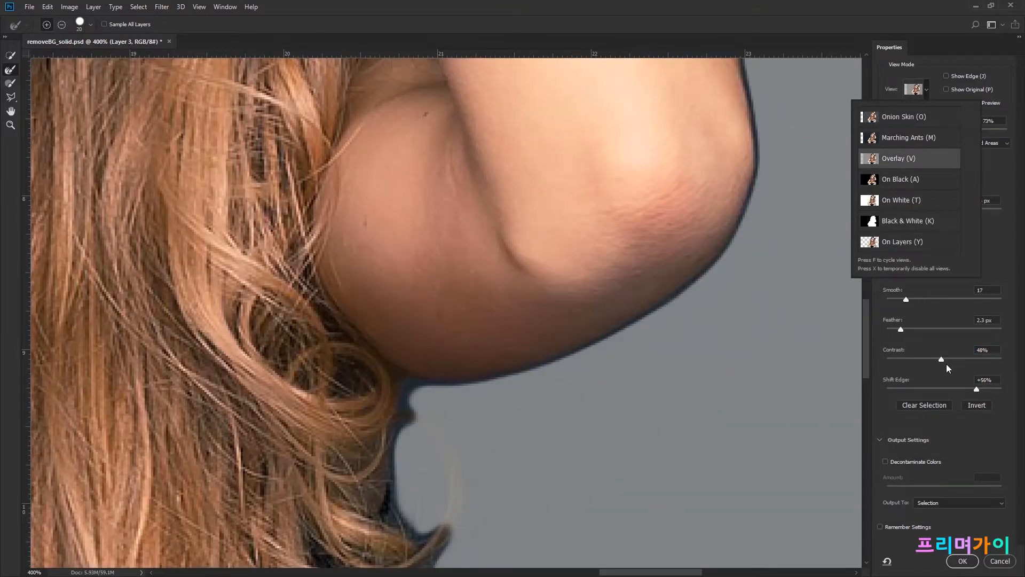
{"action": "left_click", "coordinate": [977, 390]}
{"action": "mouse_move", "coordinate": [970, 390]}
{"action": "left_mouse_down"}
{"action": "mouse_move", "coordinate": [947, 390]}
{"action": "mouse_move", "coordinate": [968, 390]}
{"action": "mouse_move", "coordinate": [955, 395]}
{"action": "left_mouse_up"}
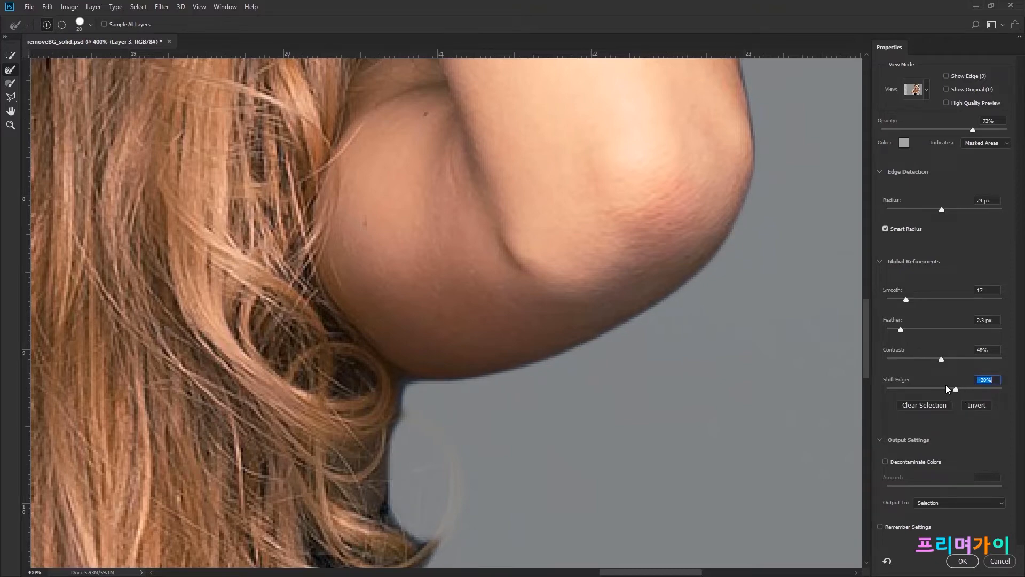
Set the global refinements to Contrast 35%, Feather 0.9 px and Smooth 6
{"action": "left_click_drag", "start_coordinate": [941, 361], "coordinate": [900, 360]}
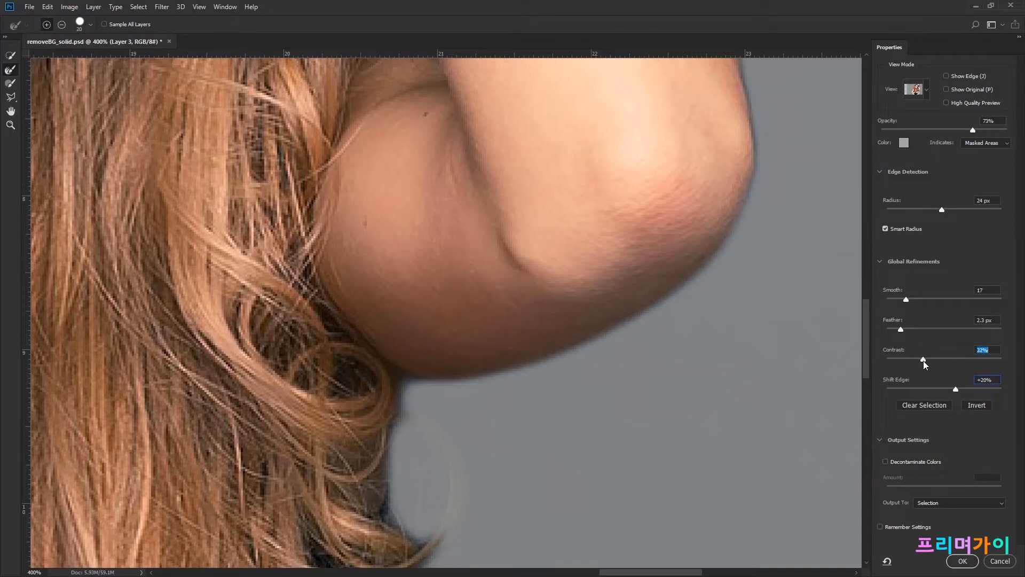
{"action": "left_click_drag", "start_coordinate": [924, 360], "coordinate": [892, 306]}
{"action": "left_click", "coordinate": [900, 330]}
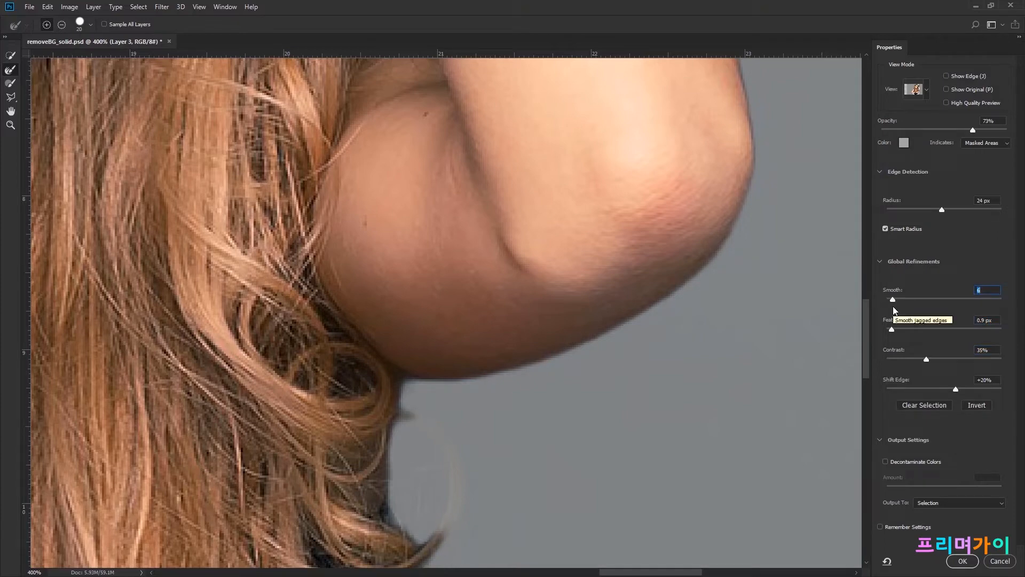
Paint the missing jeans edge just below the resting forearm back into the selection with the Brush tool at size 8
{"action": "key", "text": "ctrl+0"}
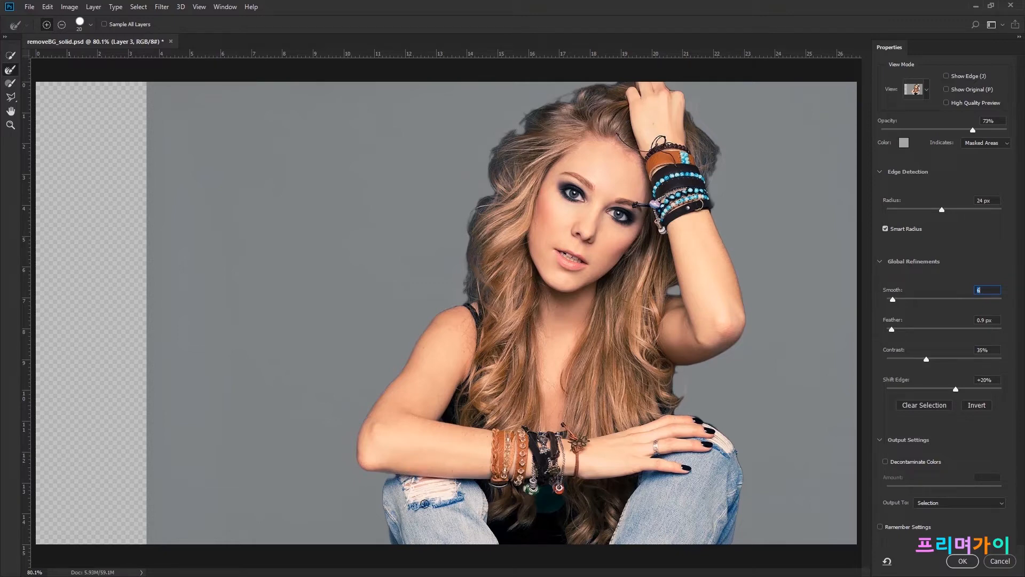
{"action": "key", "text": "ctrl+equal"}
{"action": "key", "text": "ctrl+equal"}
{"action": "key", "text": "ctrl+equal"}
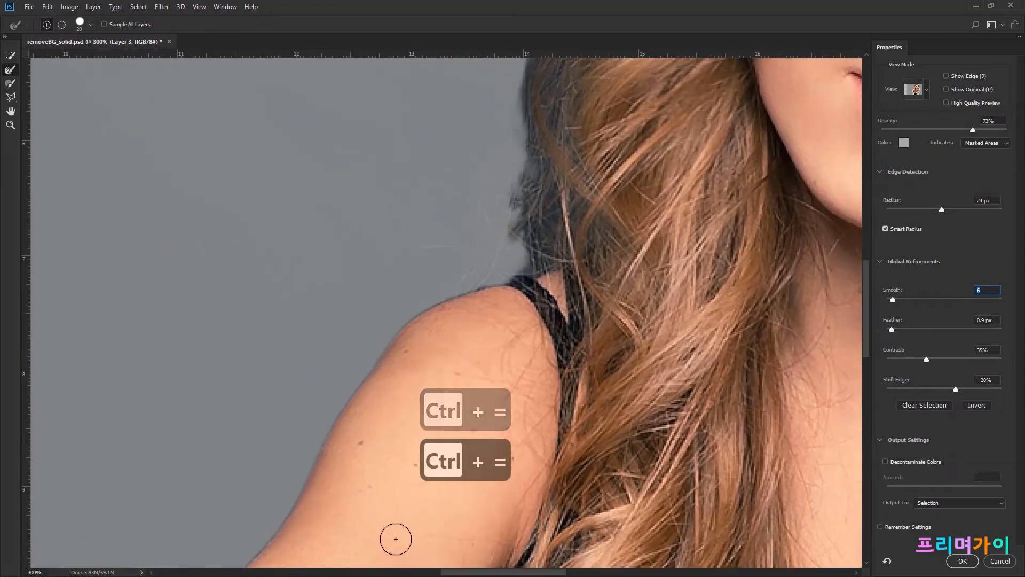
{"action": "left_click_drag", "start_coordinate": [393, 535], "coordinate": [433, 141]}
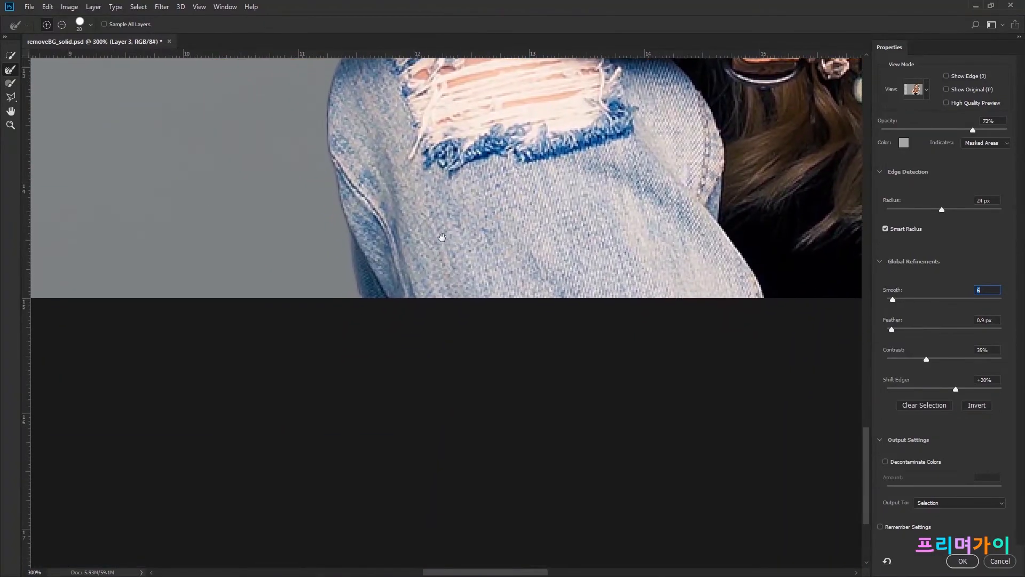
{"action": "left_click_drag", "start_coordinate": [461, 148], "coordinate": [453, 372]}
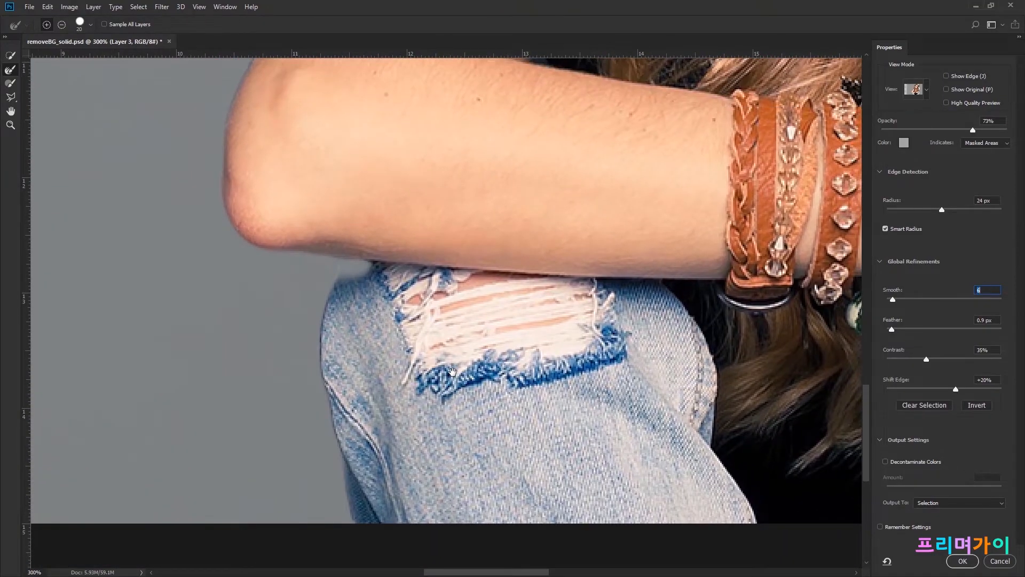
{"action": "left_click", "coordinate": [12, 84]}
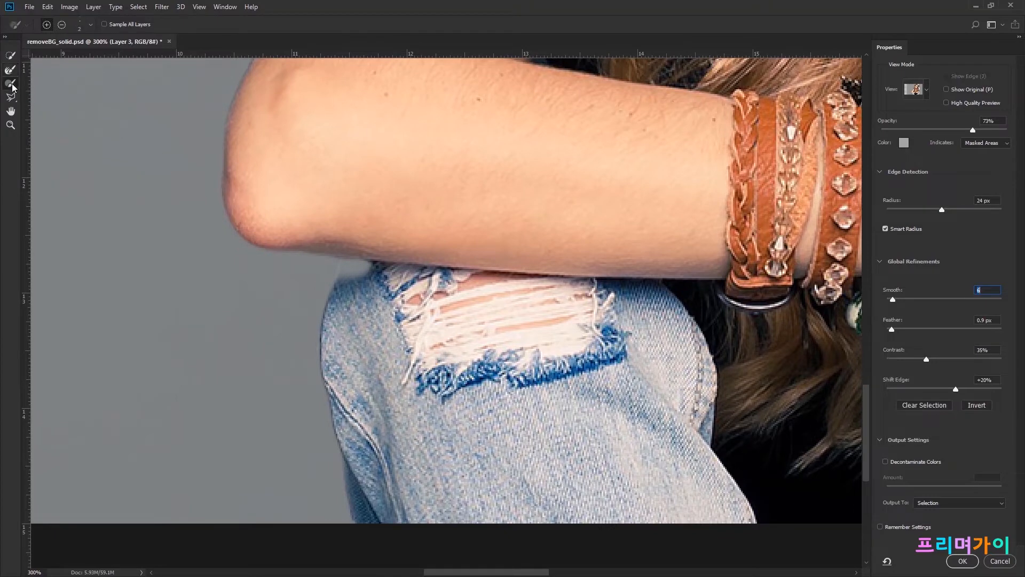
{"action": "key", "text": "bracketright"}
{"action": "key", "text": "bracketright"}
{"action": "key", "text": "bracketright"}
{"action": "key", "text": "bracketright"}
{"action": "key", "text": "bracketright"}
{"action": "key", "text": "bracketright"}
{"action": "mouse_move", "coordinate": [369, 267]}
{"action": "left_mouse_down"}
{"action": "mouse_move", "coordinate": [351, 275]}
{"action": "mouse_move", "coordinate": [351, 266]}
{"action": "left_mouse_up"}
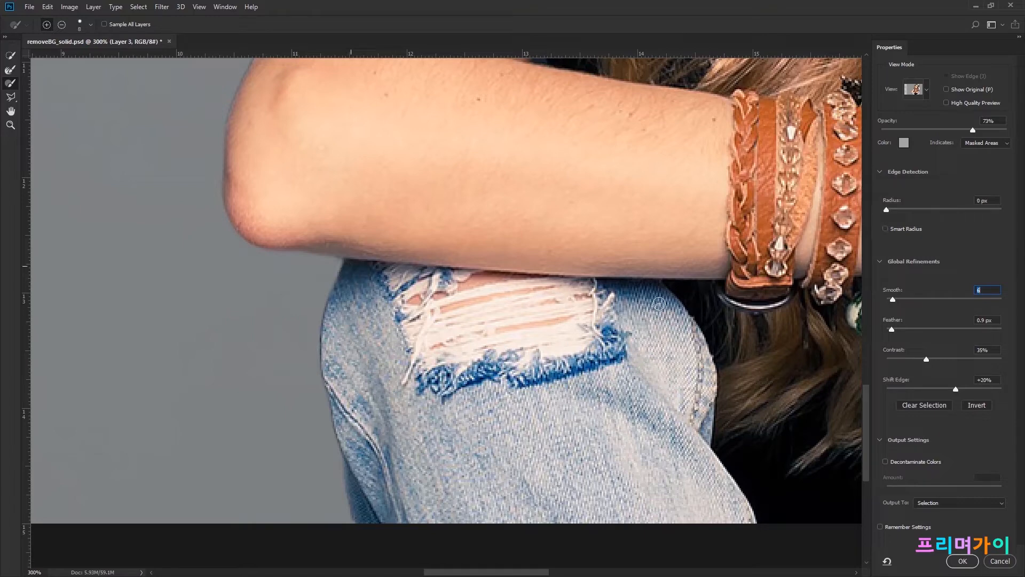
Output the refined selection as a layer mask on Layer 3
{"action": "key", "text": "ctrl+minus"}
{"action": "key", "text": "ctrl+minus"}
{"action": "key", "text": "ctrl+minus"}
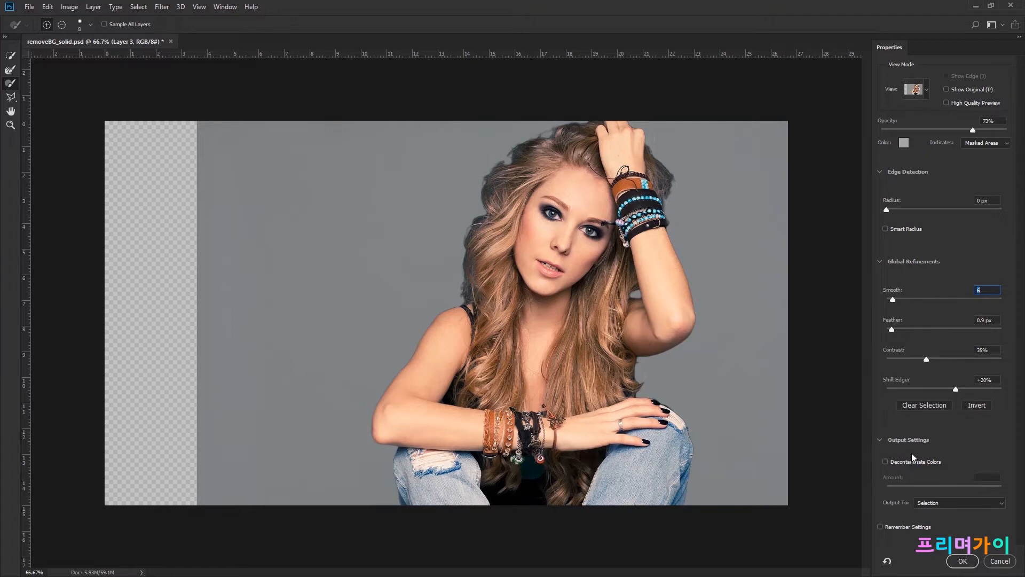
{"action": "left_click", "coordinate": [939, 502]}
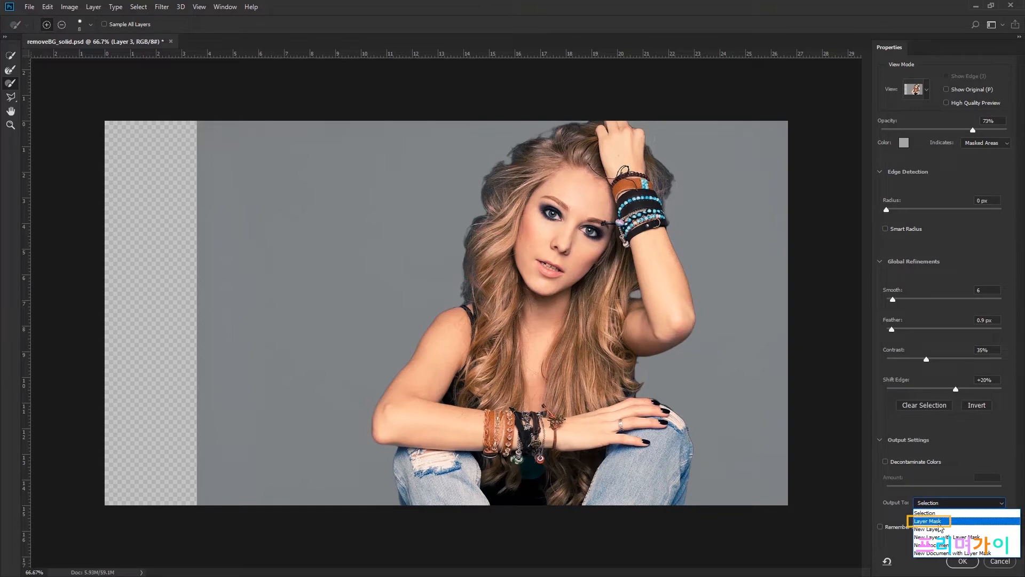
{"action": "left_click", "coordinate": [940, 521]}
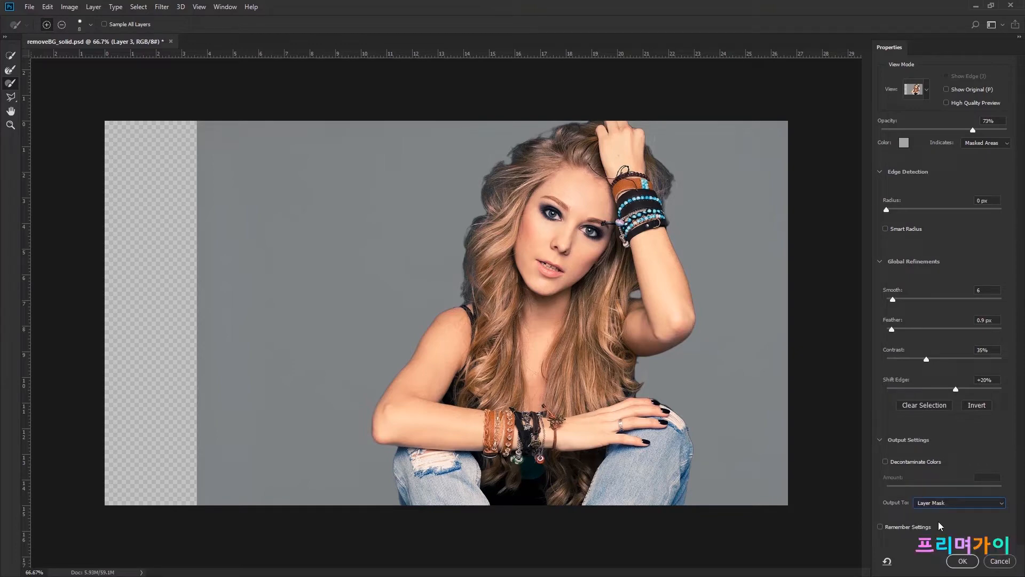
{"action": "left_click", "coordinate": [960, 561]}
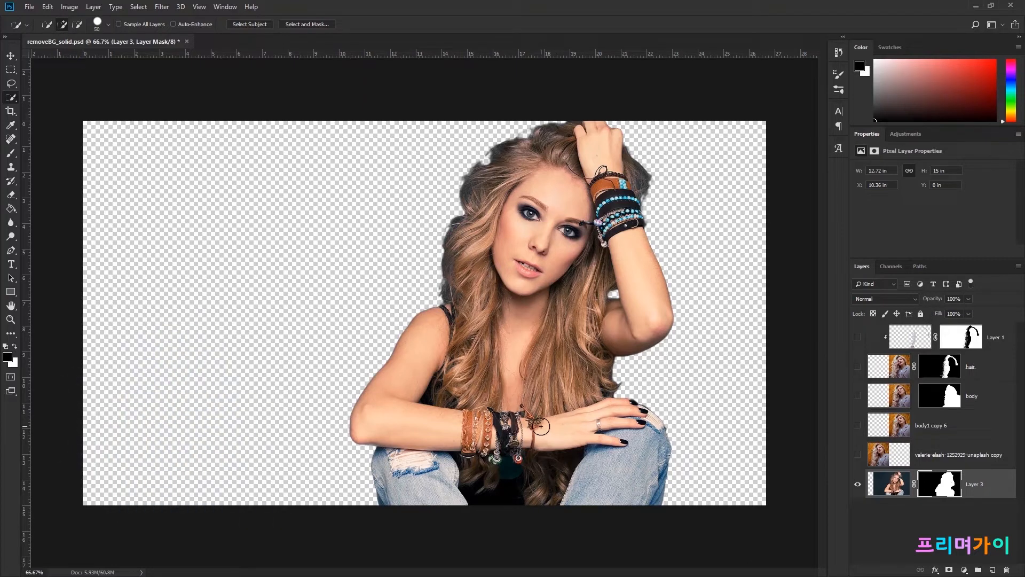
Reopen Layer 3's mask in Select and Mask and enable Decontaminate Colors at 100%
{"action": "left_click", "coordinate": [940, 488]}
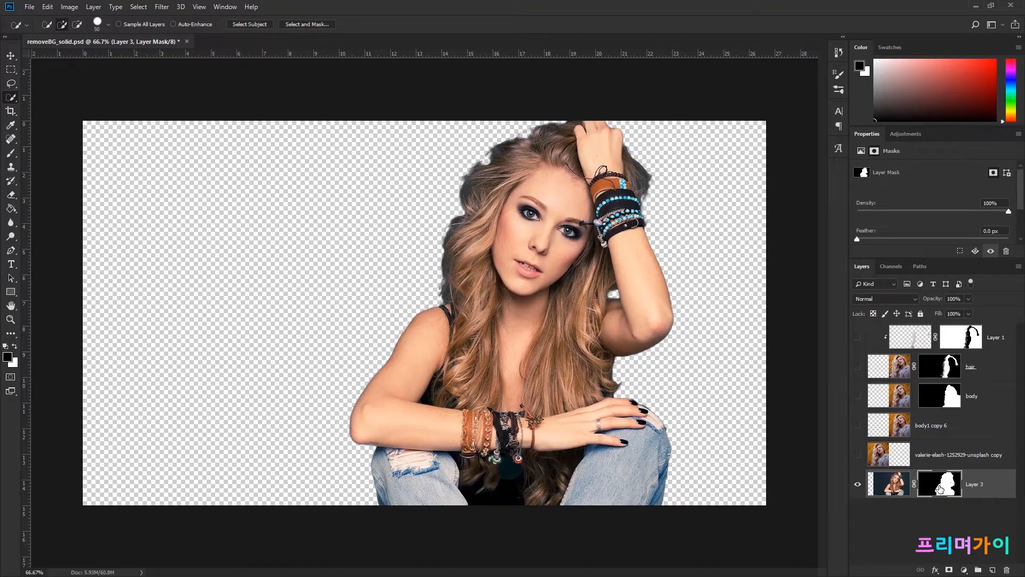
{"action": "double_click", "coordinate": [939, 488]}
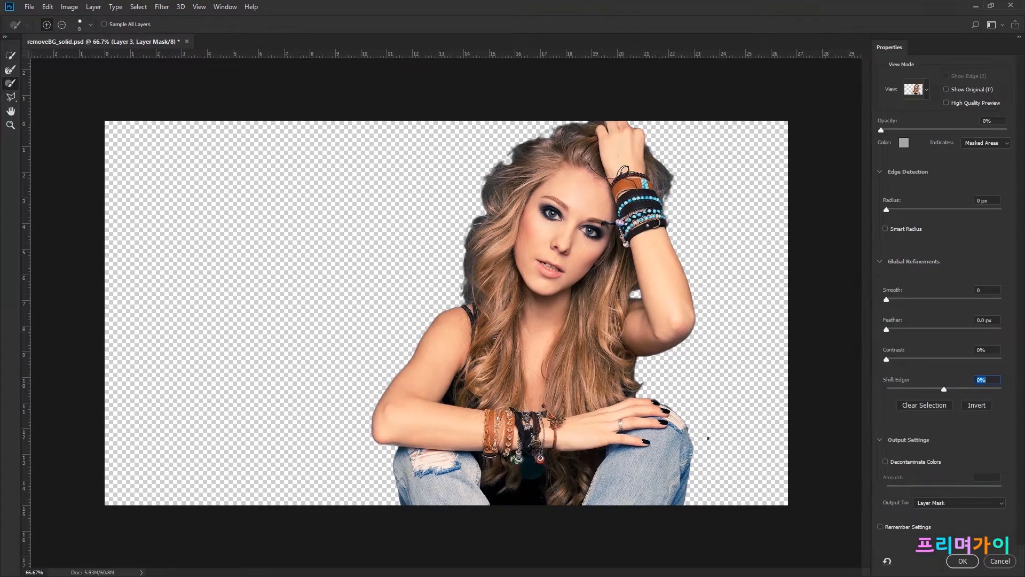
{"action": "left_click", "coordinate": [885, 462]}
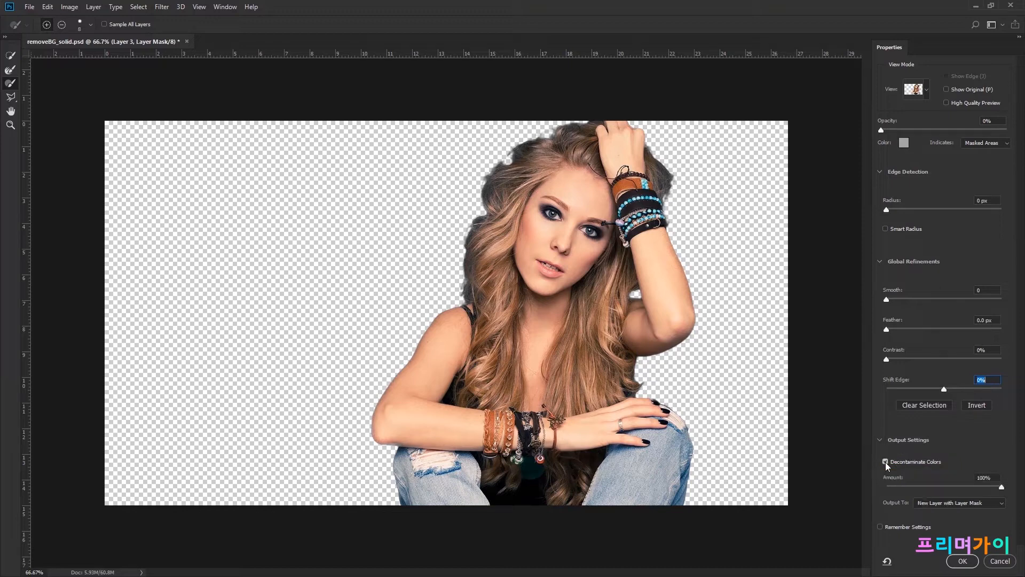
Examine the color fringe along the arm and jeans edges at 300%, comparing Decontaminate Colors off and on
{"action": "key", "text": "ctrl+plus"}
{"action": "key", "text": "ctrl+plus"}
{"action": "key", "text": "ctrl+plus"}
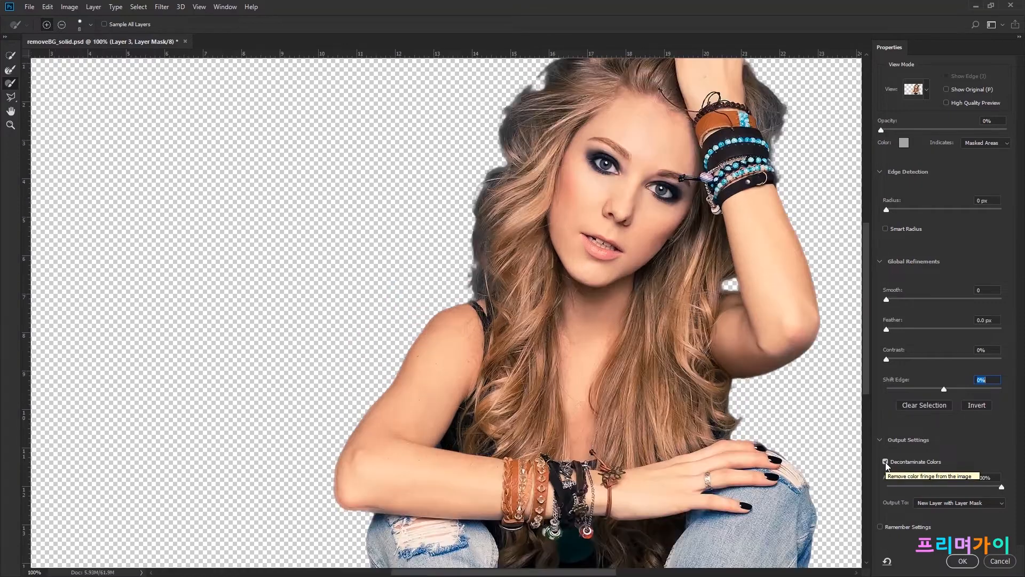
{"action": "mouse_move", "coordinate": [481, 469]}
{"action": "left_mouse_down"}
{"action": "mouse_move", "coordinate": [579, 201]}
{"action": "mouse_move", "coordinate": [600, 21]}
{"action": "left_mouse_up"}
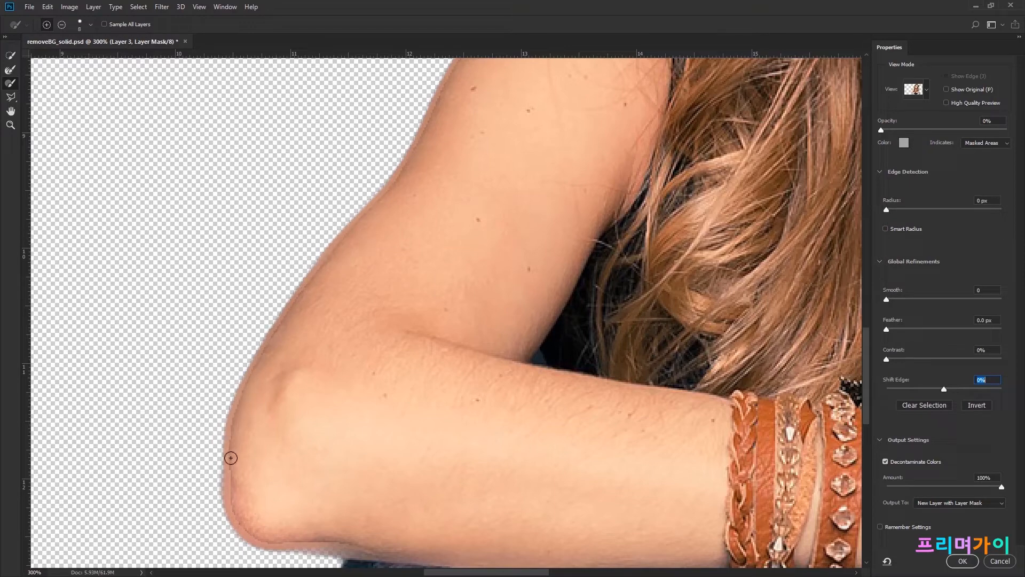
{"action": "left_click_drag", "start_coordinate": [363, 520], "coordinate": [377, 234]}
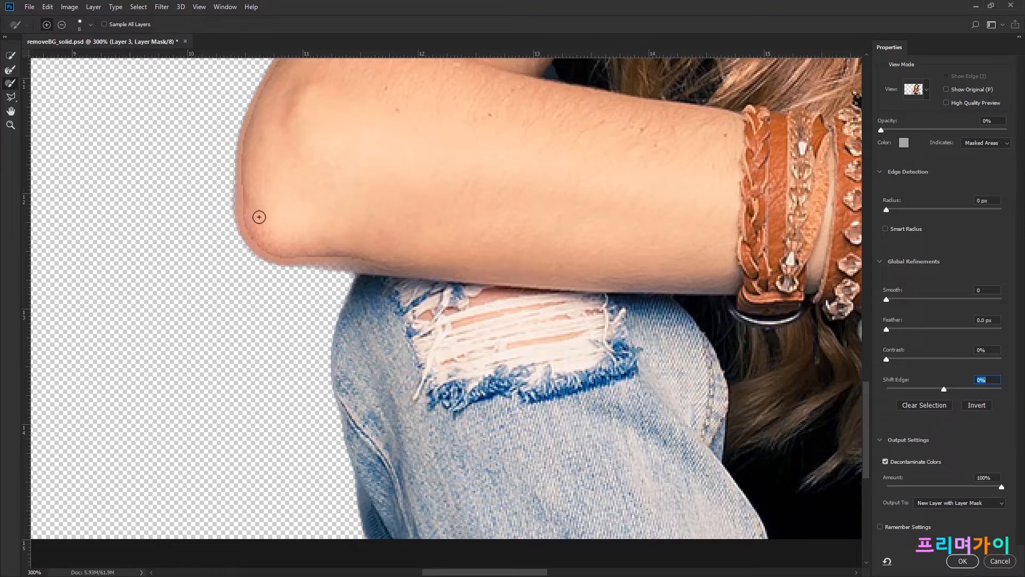
{"action": "left_click", "coordinate": [886, 462]}
{"action": "left_click", "coordinate": [885, 462]}
{"action": "left_click_drag", "start_coordinate": [407, 223], "coordinate": [360, 497]}
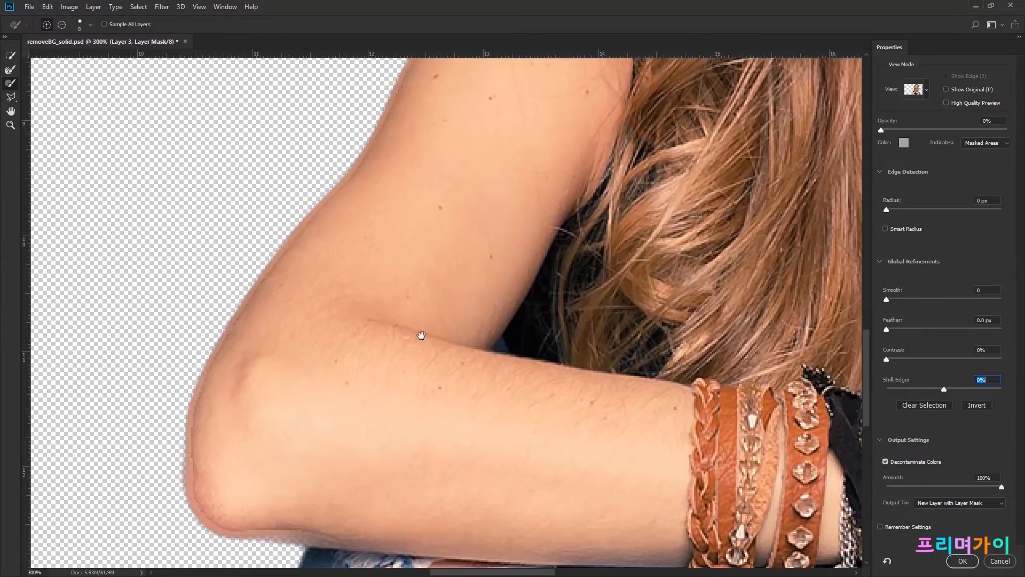
{"action": "left_click_drag", "start_coordinate": [486, 195], "coordinate": [418, 388]}
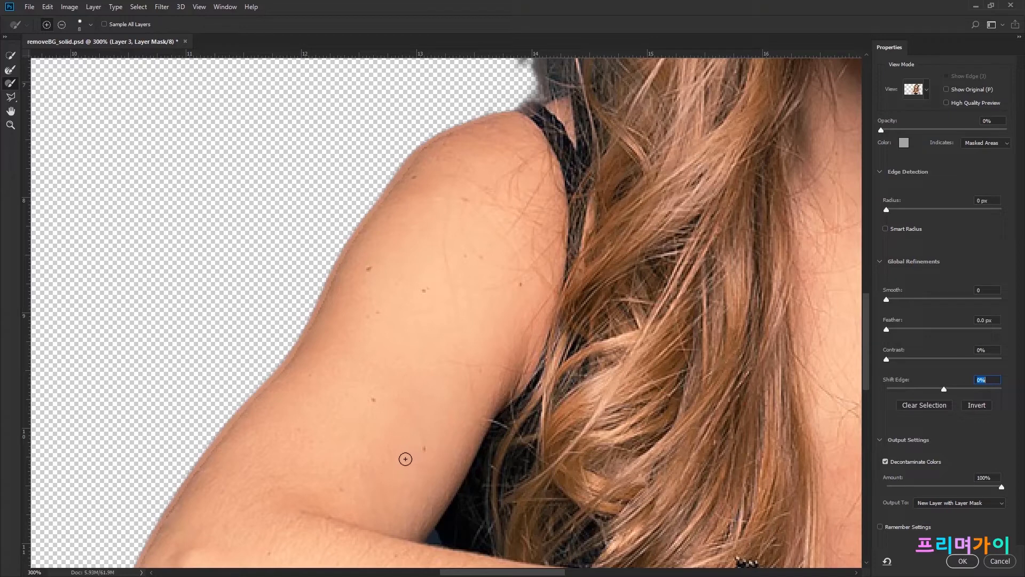
{"action": "left_click_drag", "start_coordinate": [405, 459], "coordinate": [403, 362]}
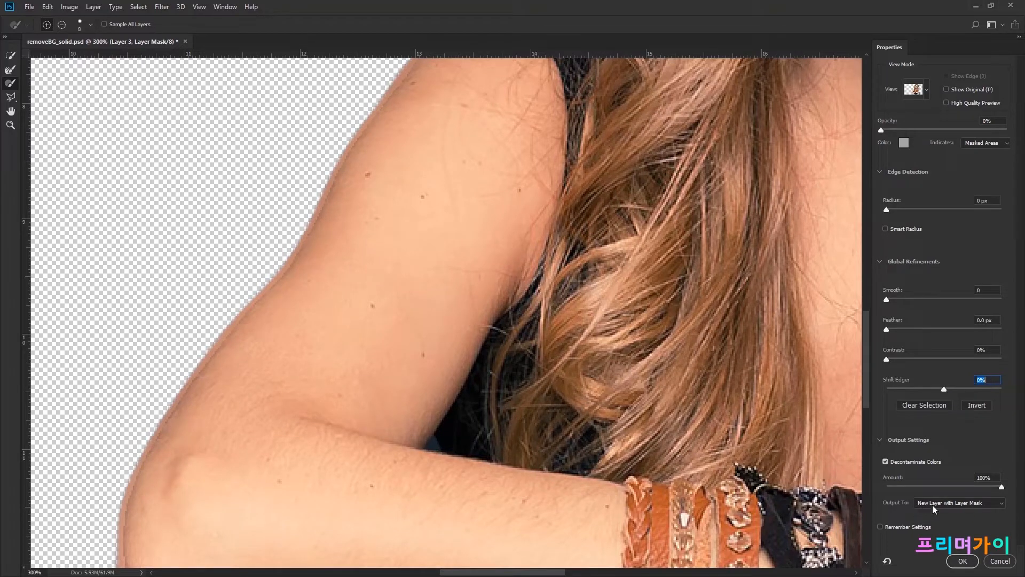
Output the decontaminated cutout as a new layer with layer mask
{"action": "left_click", "coordinate": [950, 503]}
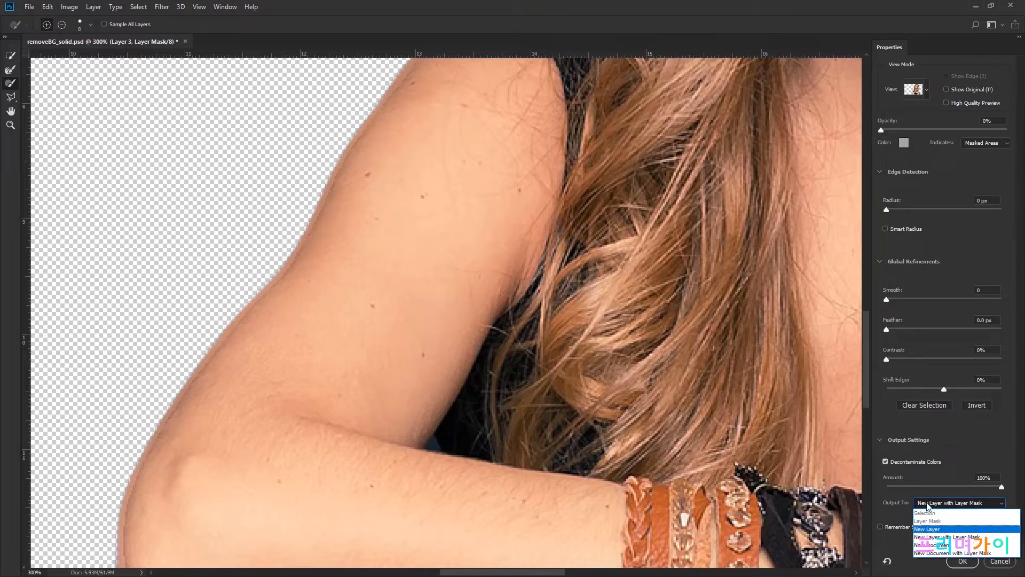
{"action": "left_click", "coordinate": [928, 505]}
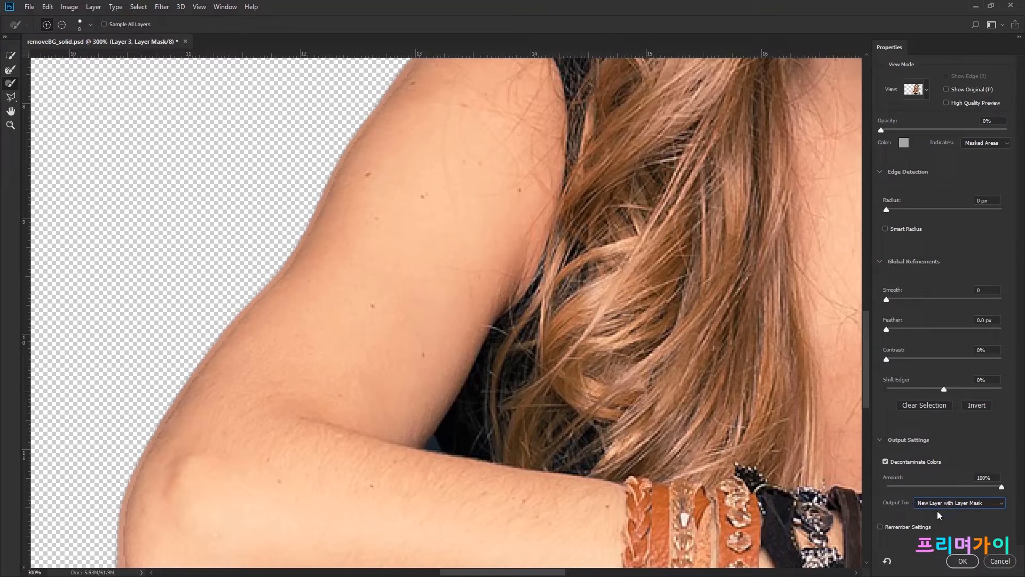
{"action": "left_click", "coordinate": [961, 561]}
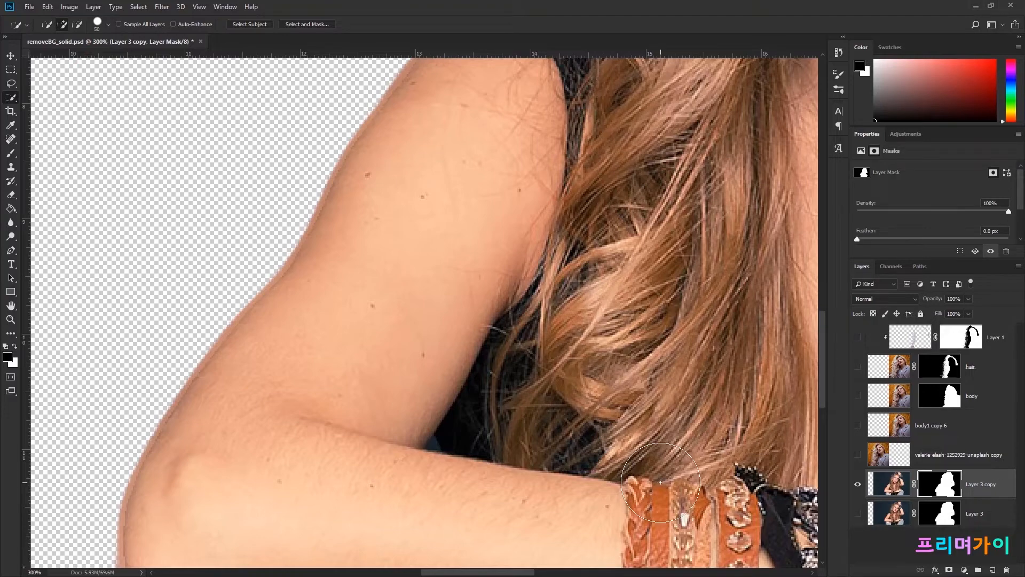
Delete the Layer 3 and Layer 3 copy cutouts of the long-haired woman
{"action": "key", "text": "ctrl+0"}
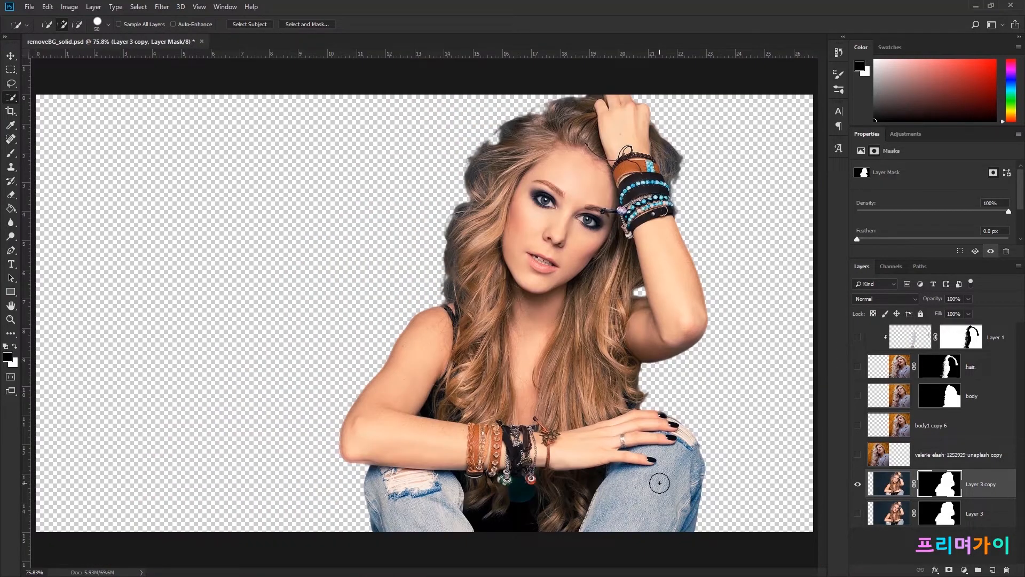
{"action": "left_click", "coordinate": [974, 512], "text": "shift"}
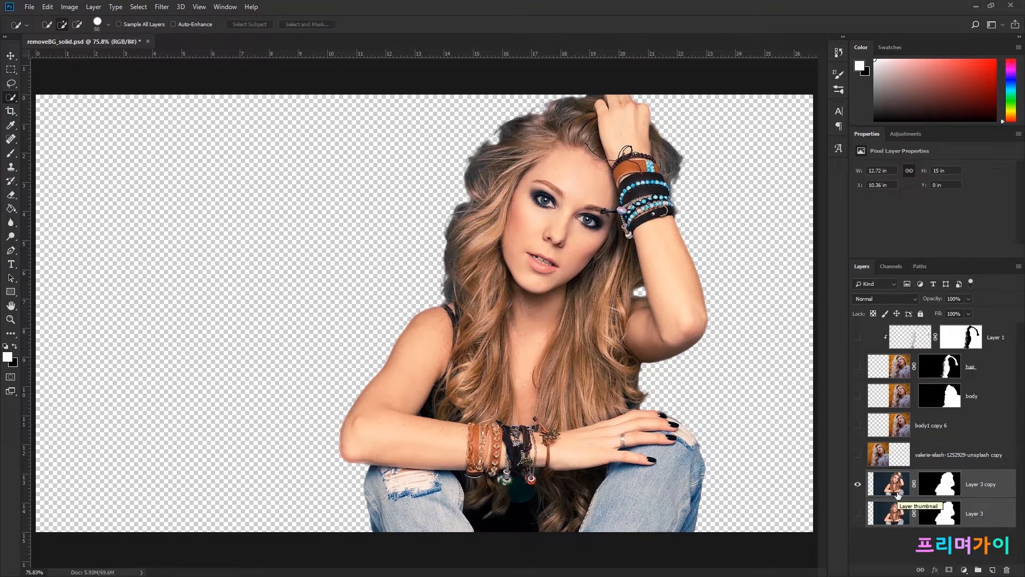
{"action": "key", "text": "Delete"}
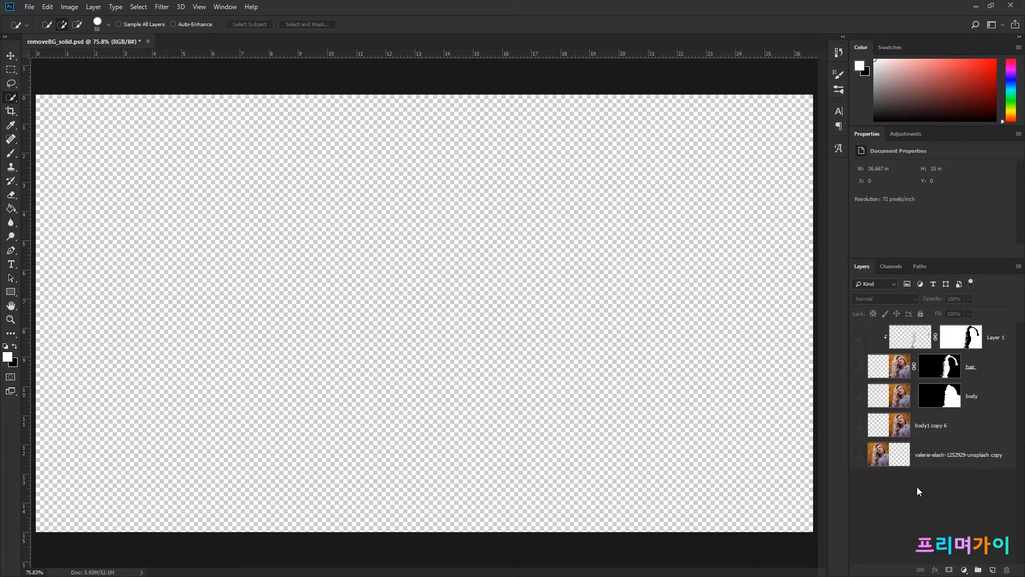
Show the original blonde portrait layer together with the finished body, hair and Layer 1 cutout layers
{"action": "left_click", "coordinate": [857, 457]}
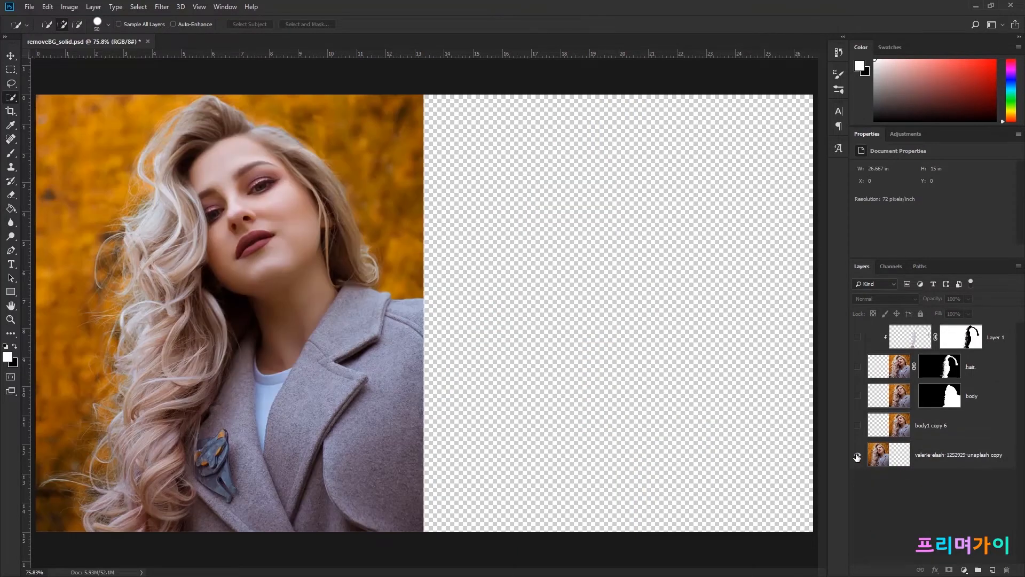
{"action": "left_click", "coordinate": [857, 396]}
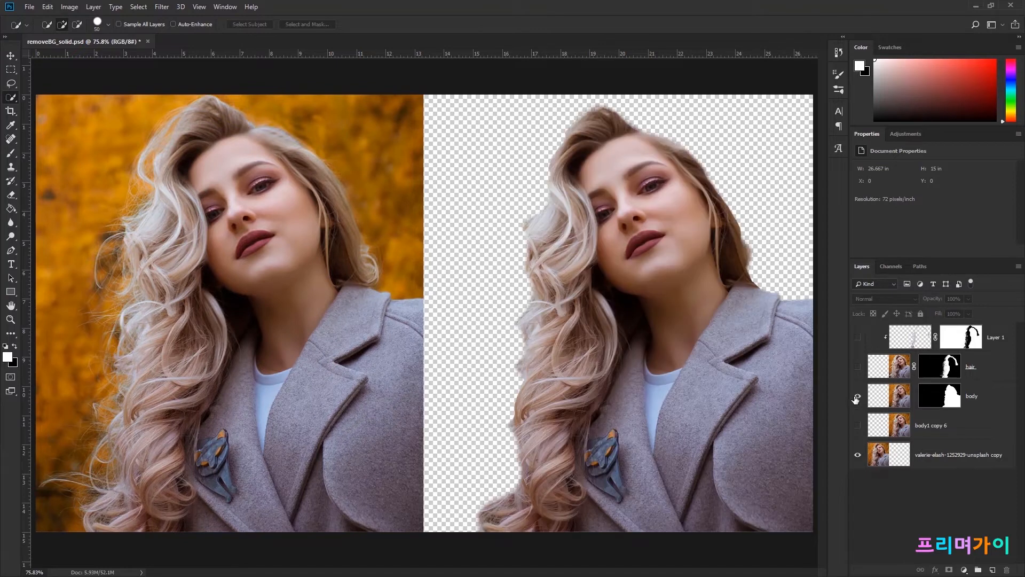
{"action": "left_click", "coordinate": [857, 368]}
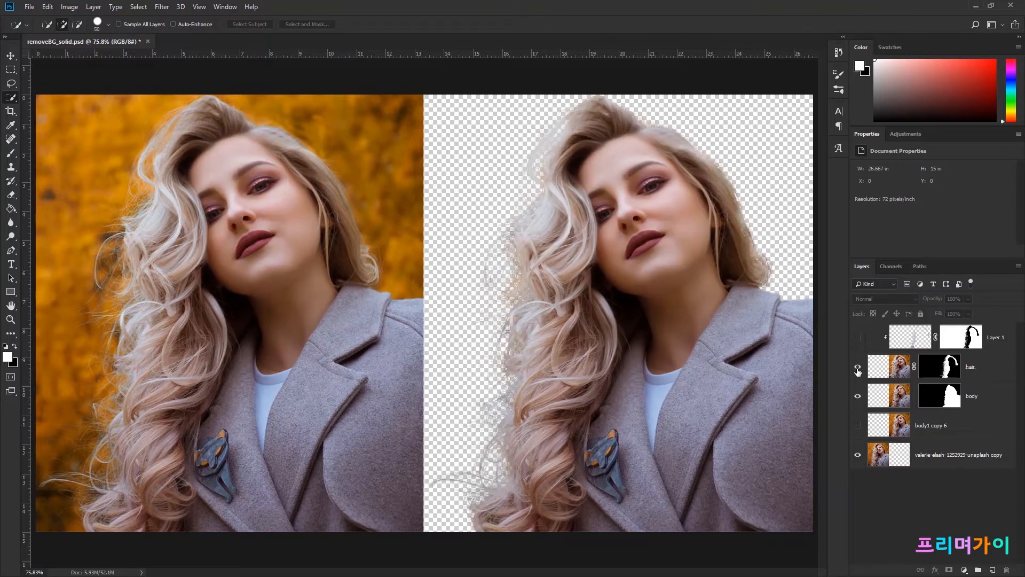
{"action": "left_click", "coordinate": [859, 340]}
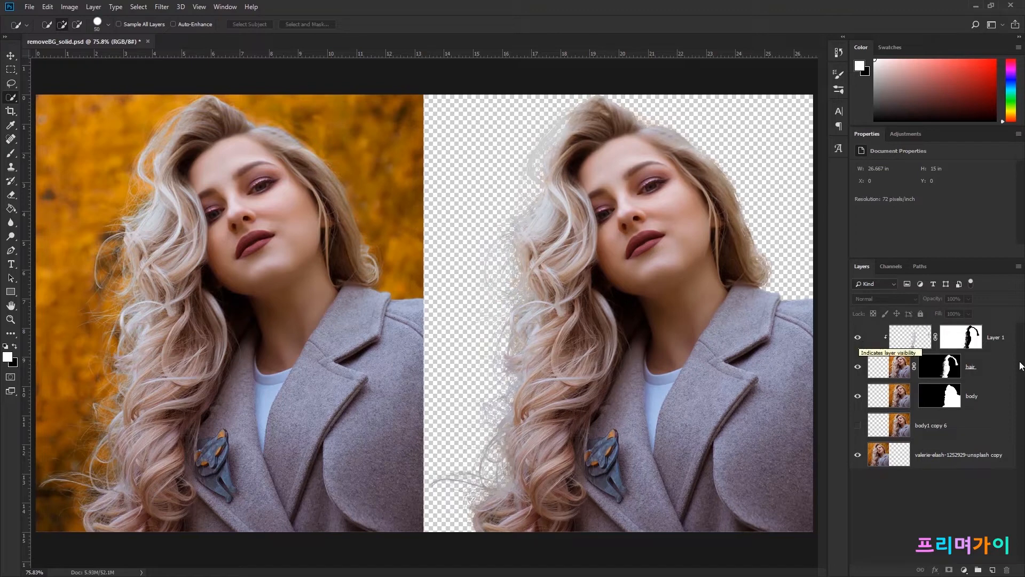
Delete the finished Layer 1, hair and body cutout layers
{"action": "left_click", "coordinate": [999, 345]}
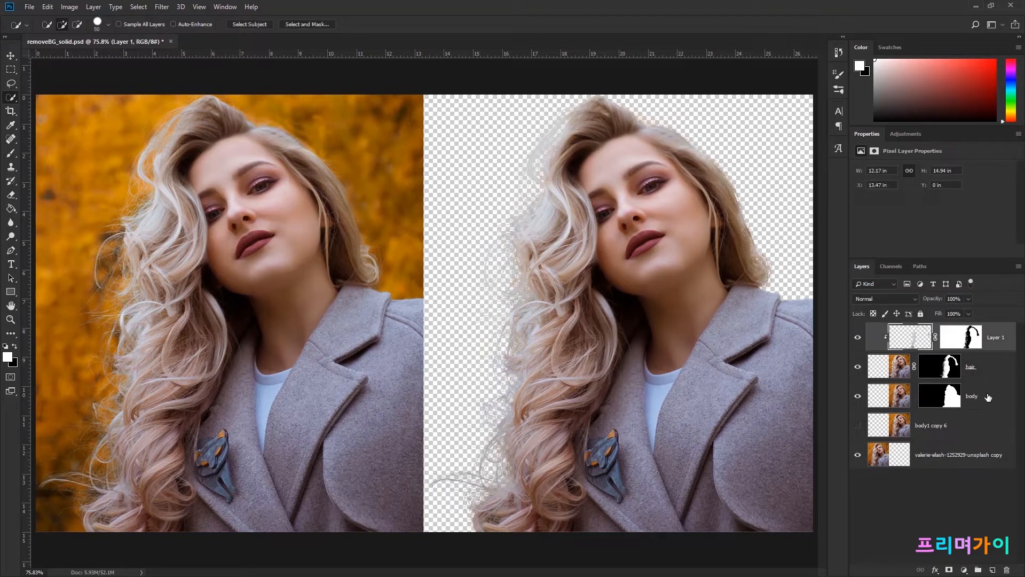
{"action": "left_click", "coordinate": [985, 401], "text": "shift"}
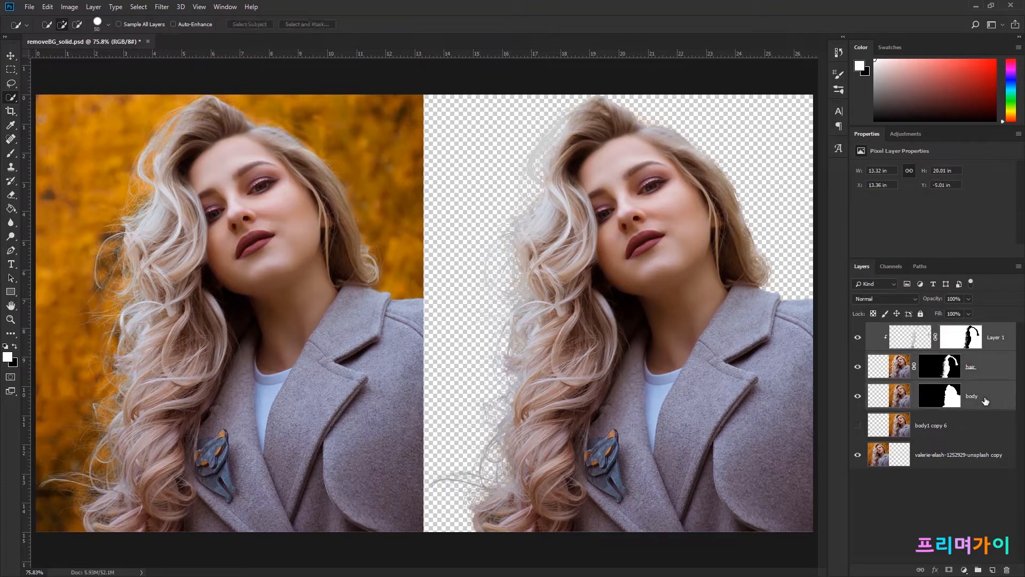
{"action": "key", "text": "Delete"}
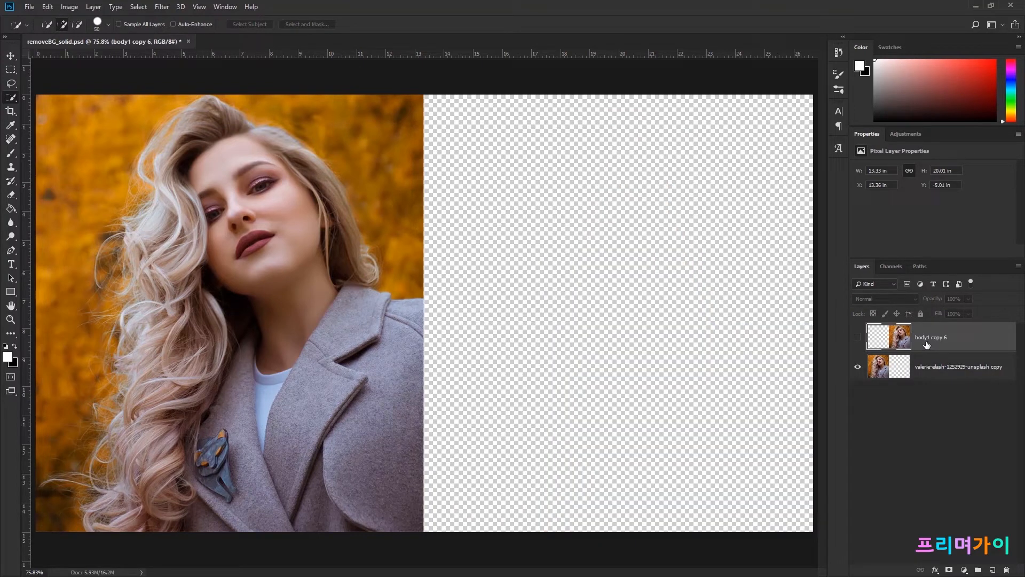
Duplicate the body1 copy 6 layer, renaming the lower one Body and the upper one Hair
{"action": "key", "text": "ctrl+j"}
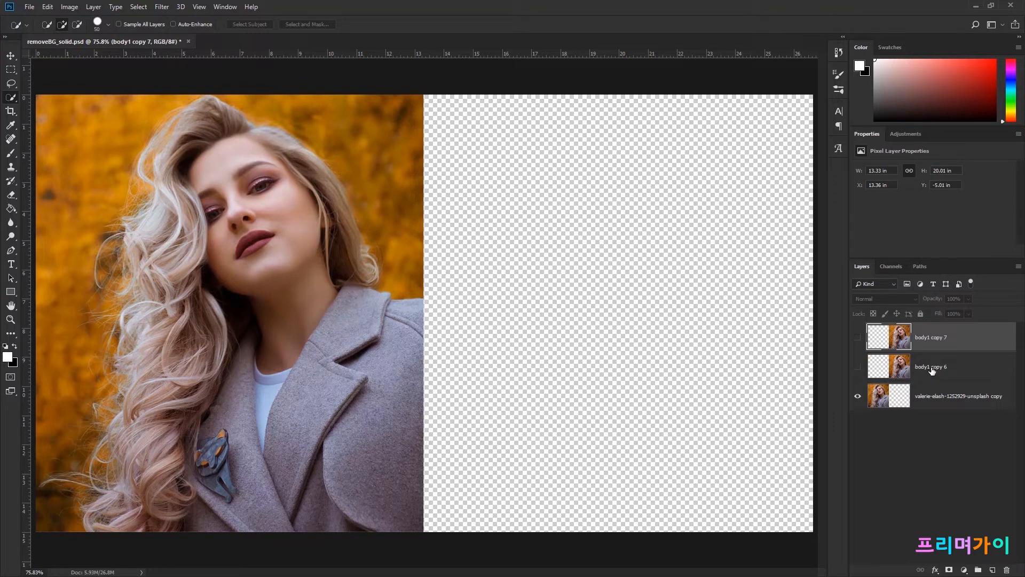
{"action": "double_click", "coordinate": [932, 368]}
{"action": "type", "text": "Bo"}
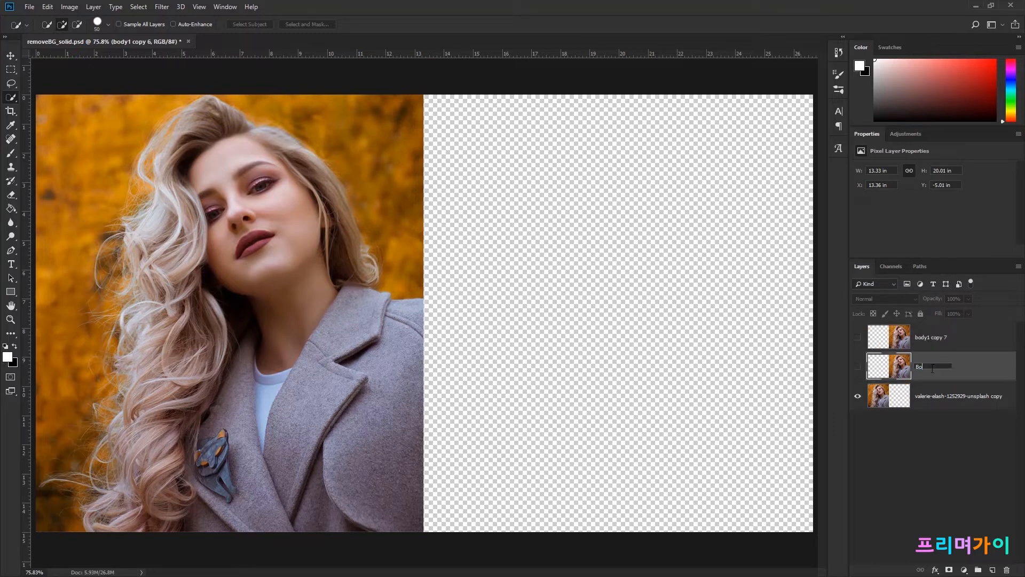
{"action": "key", "text": "Return"}
{"action": "double_click", "coordinate": [930, 338]}
{"action": "type", "text": "Hair"}
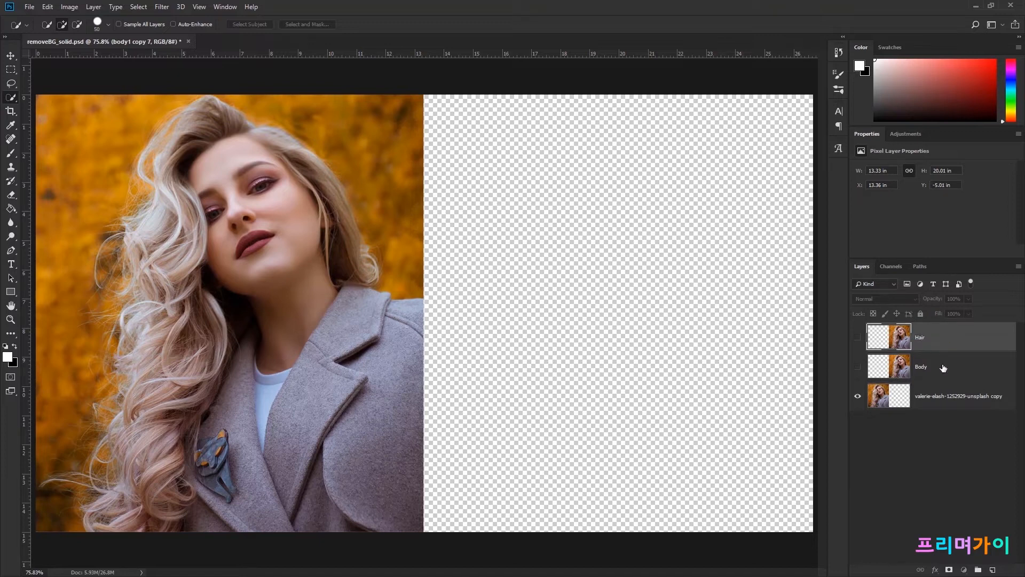
Show the Body layer and quick-select the woman's face, coat and inner curls, staying inside the outer strands
{"action": "left_click", "coordinate": [943, 367]}
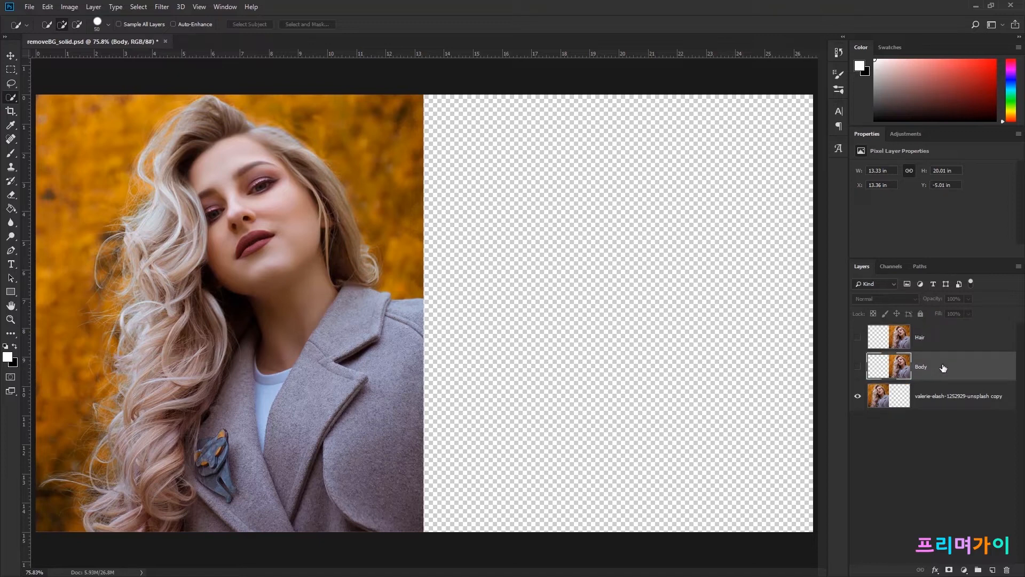
{"action": "left_click", "coordinate": [857, 367]}
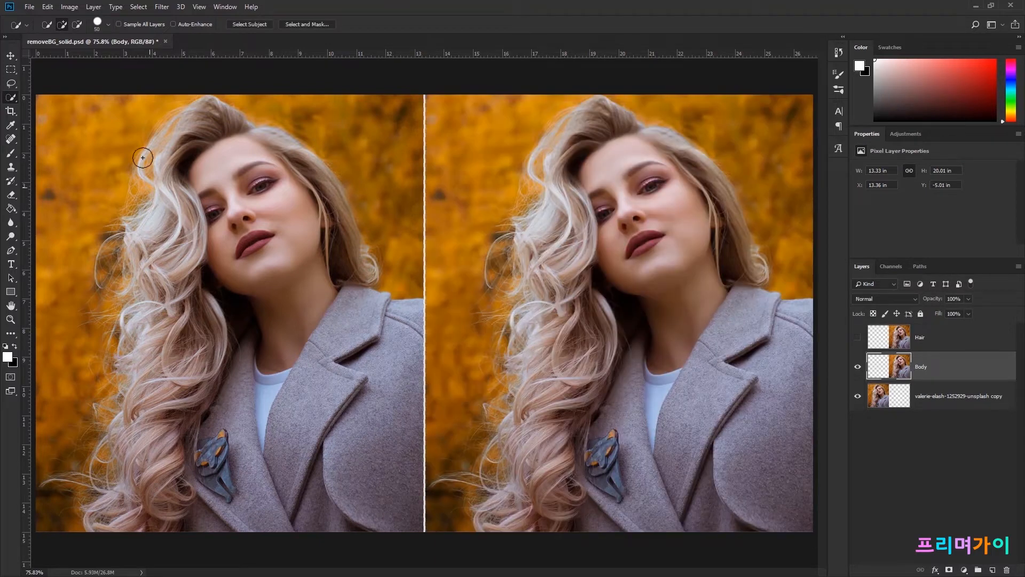
{"action": "mouse_move", "coordinate": [590, 449]}
{"action": "left_mouse_down"}
{"action": "mouse_move", "coordinate": [617, 513]}
{"action": "mouse_move", "coordinate": [581, 519]}
{"action": "mouse_move", "coordinate": [594, 461]}
{"action": "mouse_move", "coordinate": [591, 358]}
{"action": "mouse_move", "coordinate": [612, 241]}
{"action": "mouse_move", "coordinate": [644, 231]}
{"action": "mouse_move", "coordinate": [669, 247]}
{"action": "mouse_move", "coordinate": [725, 306]}
{"action": "mouse_move", "coordinate": [758, 316]}
{"action": "mouse_move", "coordinate": [813, 378]}
{"action": "left_mouse_up"}
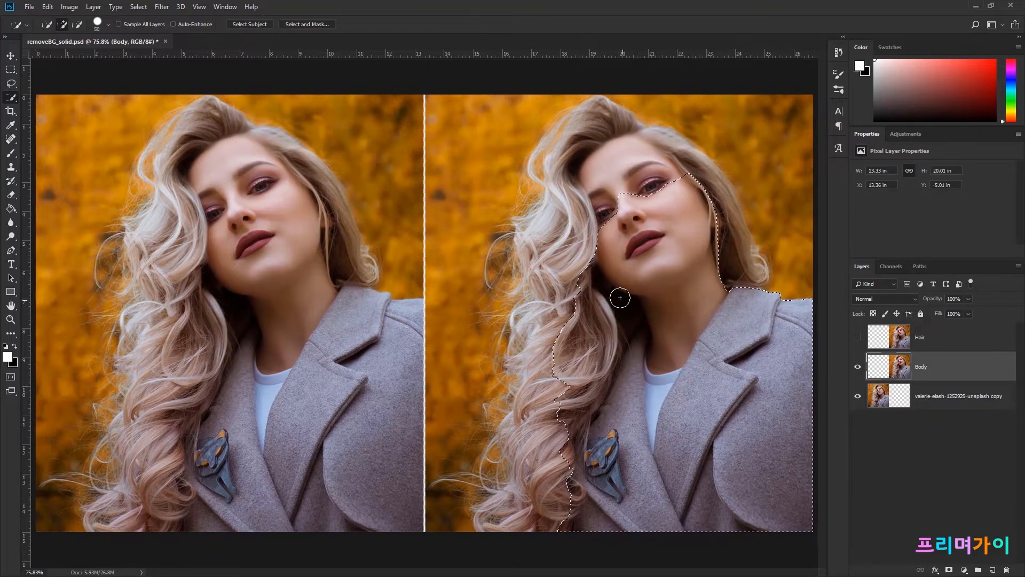
{"action": "mouse_move", "coordinate": [608, 274]}
{"action": "left_mouse_down"}
{"action": "mouse_move", "coordinate": [611, 195]}
{"action": "mouse_move", "coordinate": [594, 155]}
{"action": "mouse_move", "coordinate": [621, 189]}
{"action": "left_mouse_up"}
{"action": "mouse_move", "coordinate": [594, 393]}
{"action": "left_mouse_down"}
{"action": "mouse_move", "coordinate": [572, 427]}
{"action": "mouse_move", "coordinate": [563, 425]}
{"action": "mouse_move", "coordinate": [571, 442]}
{"action": "left_mouse_up"}
{"action": "mouse_move", "coordinate": [509, 414]}
{"action": "left_mouse_down"}
{"action": "mouse_move", "coordinate": [513, 447]}
{"action": "mouse_move", "coordinate": [490, 451]}
{"action": "mouse_move", "coordinate": [491, 493]}
{"action": "mouse_move", "coordinate": [482, 459]}
{"action": "mouse_move", "coordinate": [476, 524]}
{"action": "left_mouse_up"}
Output the body selection from Select and Mask as a layer mask on the Body layer
{"action": "left_click", "coordinate": [306, 25]}
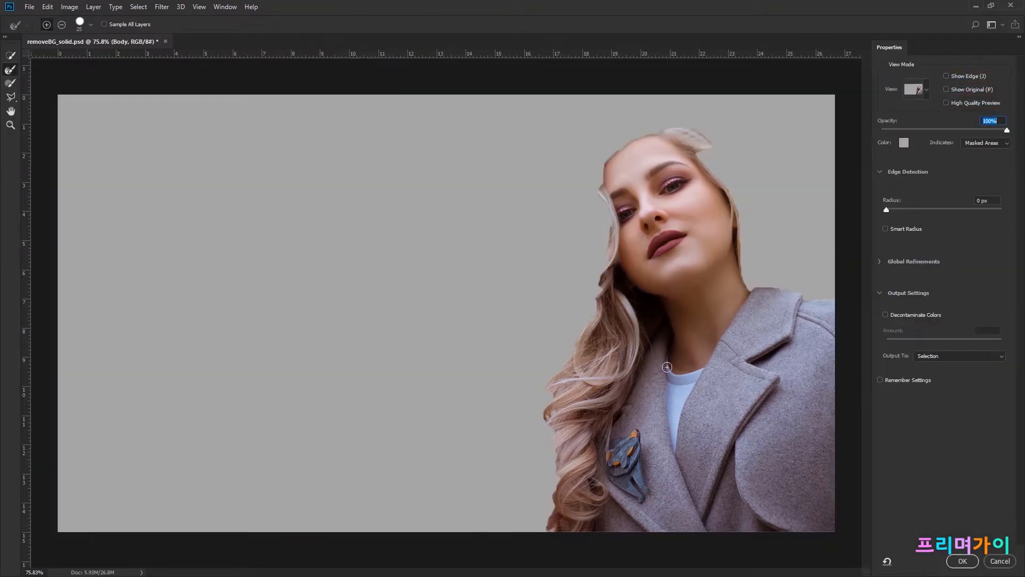
{"action": "left_click", "coordinate": [924, 355]}
{"action": "left_click", "coordinate": [926, 365]}
{"action": "left_click", "coordinate": [961, 561]}
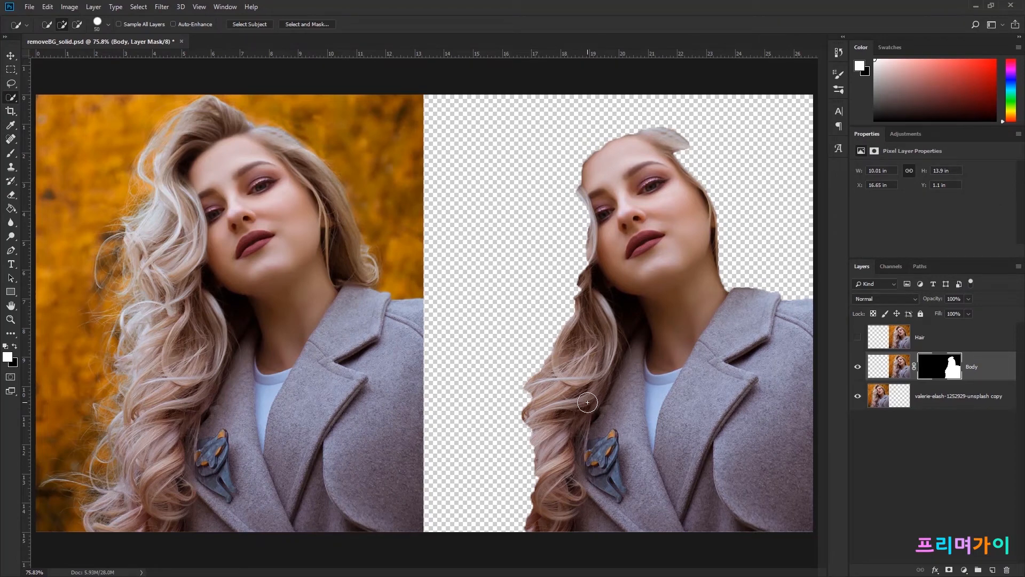
Show the Hair layer, hide Body, and quick-select all the hair including the loose outer strands
{"action": "left_click", "coordinate": [858, 338]}
{"action": "left_click", "coordinate": [857, 366]}
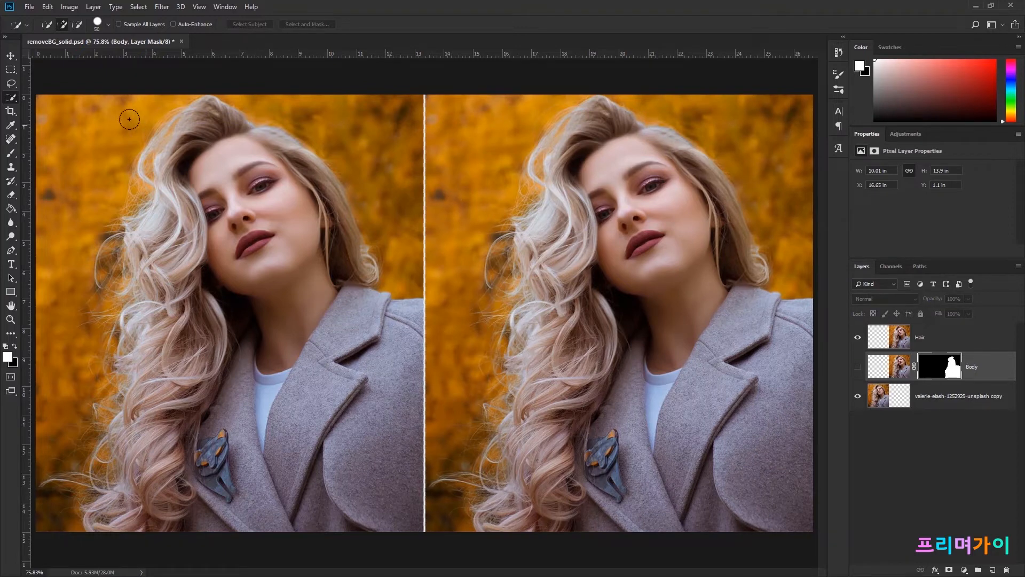
{"action": "mouse_move", "coordinate": [767, 270]}
{"action": "left_mouse_down"}
{"action": "mouse_move", "coordinate": [692, 167]}
{"action": "mouse_move", "coordinate": [598, 113]}
{"action": "mouse_move", "coordinate": [550, 159]}
{"action": "mouse_move", "coordinate": [507, 288]}
{"action": "mouse_move", "coordinate": [497, 407]}
{"action": "mouse_move", "coordinate": [468, 444]}
{"action": "mouse_move", "coordinate": [463, 472]}
{"action": "mouse_move", "coordinate": [496, 511]}
{"action": "mouse_move", "coordinate": [531, 522]}
{"action": "mouse_move", "coordinate": [509, 424]}
{"action": "left_mouse_up"}
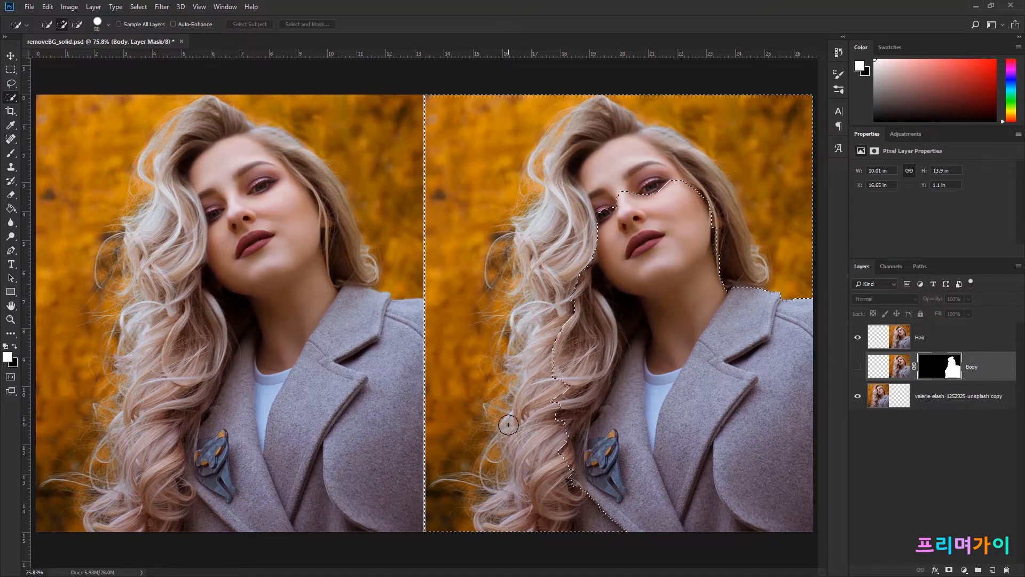
{"action": "mouse_move", "coordinate": [437, 515]}
{"action": "left_mouse_down"}
{"action": "mouse_move", "coordinate": [434, 485]}
{"action": "mouse_move", "coordinate": [469, 363]}
{"action": "mouse_move", "coordinate": [476, 262]}
{"action": "left_mouse_up"}
{"action": "mouse_move", "coordinate": [493, 156]}
{"action": "left_mouse_down"}
{"action": "mouse_move", "coordinate": [584, 87]}
{"action": "mouse_move", "coordinate": [630, 90]}
{"action": "mouse_move", "coordinate": [705, 118]}
{"action": "mouse_move", "coordinate": [764, 152]}
{"action": "mouse_move", "coordinate": [802, 290]}
{"action": "left_mouse_up"}
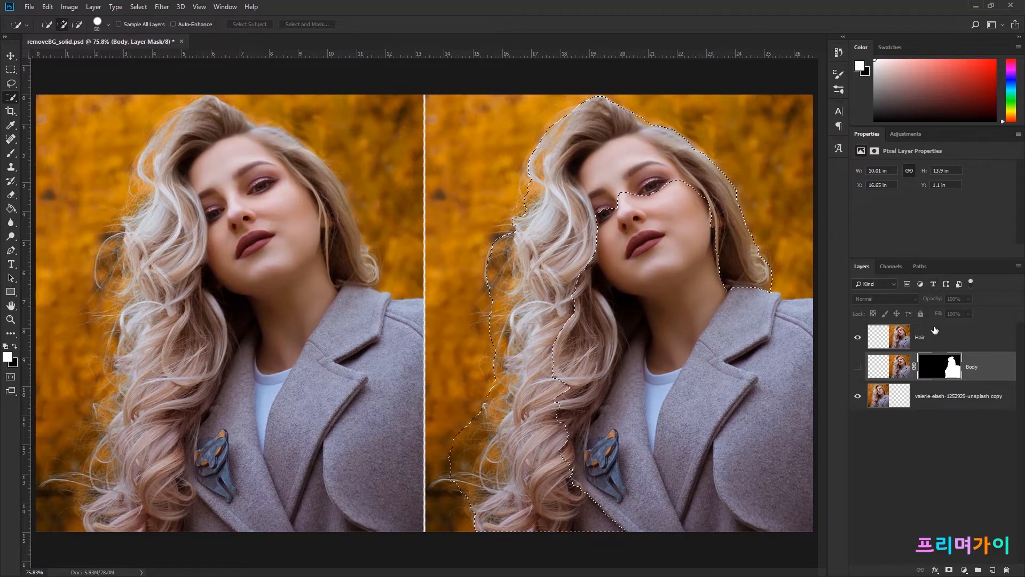
Open the Hair layer's selection in Select and Mask with Show Edge enabled and the overlay opacity at 53%
{"action": "left_click", "coordinate": [889, 337]}
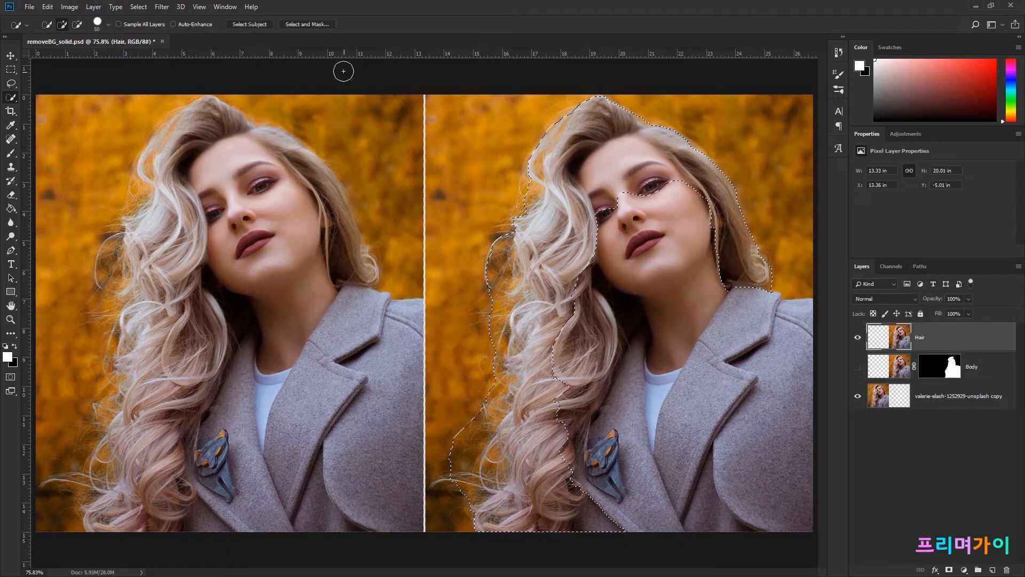
{"action": "left_click", "coordinate": [306, 24]}
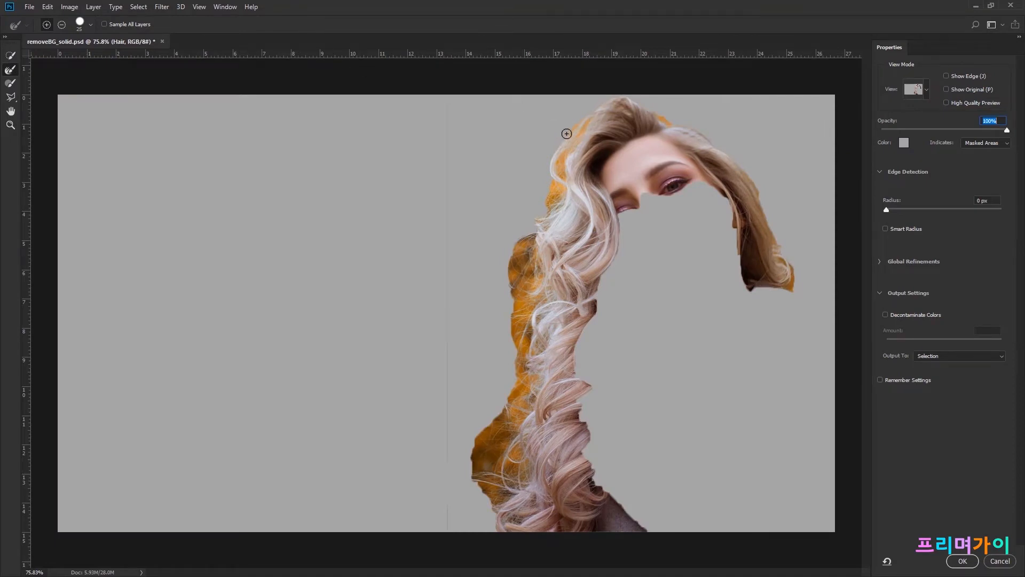
{"action": "left_click", "coordinate": [946, 76]}
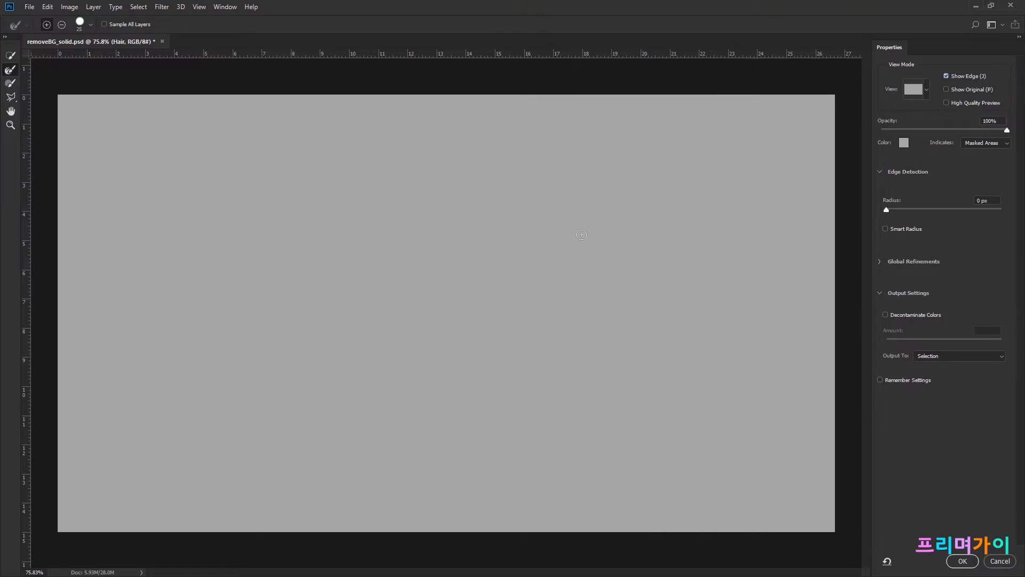
{"action": "mouse_move", "coordinate": [887, 210]}
{"action": "left_mouse_down"}
{"action": "mouse_move", "coordinate": [1018, 220]}
{"action": "mouse_move", "coordinate": [879, 214]}
{"action": "left_mouse_up"}
{"action": "left_click", "coordinate": [947, 129]}
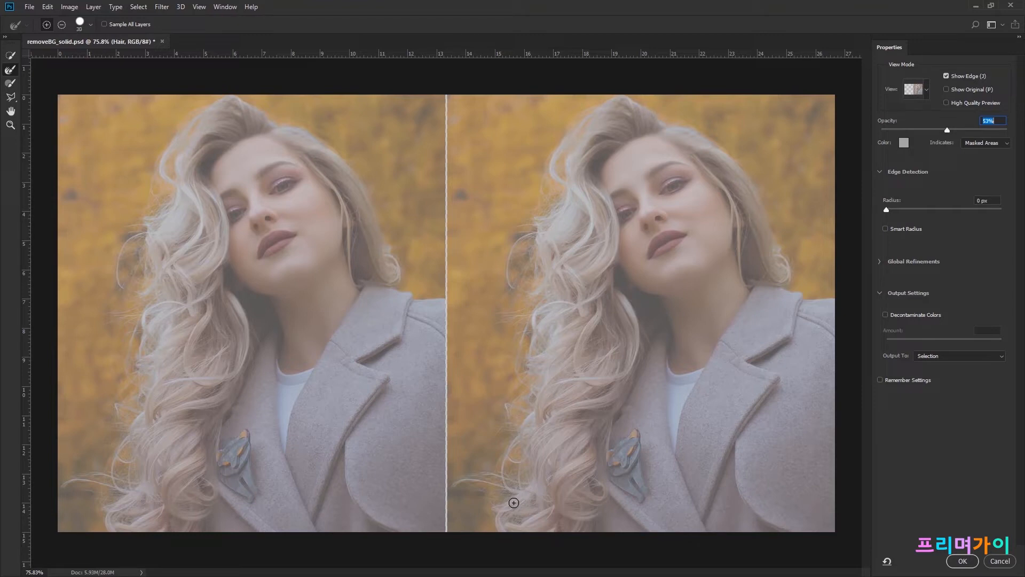
Refine the edge over the loose lower curls, then restore the overlay opacity to 100% and disable Show Edge
{"action": "mouse_move", "coordinate": [514, 502]}
{"action": "left_mouse_down"}
{"action": "mouse_move", "coordinate": [480, 512]}
{"action": "mouse_move", "coordinate": [520, 496]}
{"action": "mouse_move", "coordinate": [490, 485]}
{"action": "mouse_move", "coordinate": [452, 491]}
{"action": "mouse_move", "coordinate": [489, 476]}
{"action": "mouse_move", "coordinate": [513, 432]}
{"action": "mouse_move", "coordinate": [515, 524]}
{"action": "mouse_move", "coordinate": [532, 394]}
{"action": "mouse_move", "coordinate": [478, 434]}
{"action": "mouse_move", "coordinate": [511, 427]}
{"action": "mouse_move", "coordinate": [514, 416]}
{"action": "mouse_move", "coordinate": [497, 435]}
{"action": "left_mouse_up"}
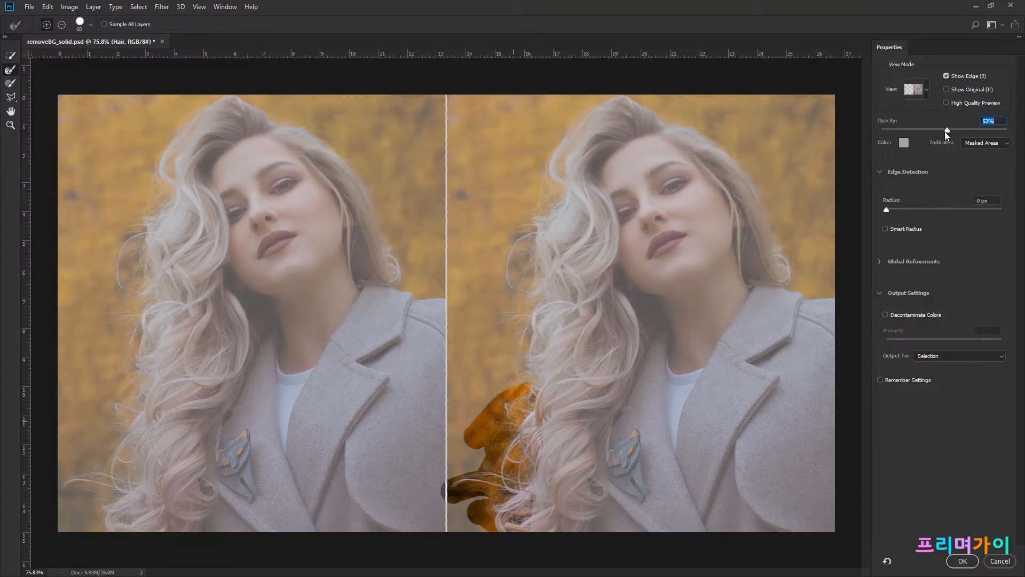
{"action": "left_click_drag", "start_coordinate": [944, 132], "coordinate": [1007, 131]}
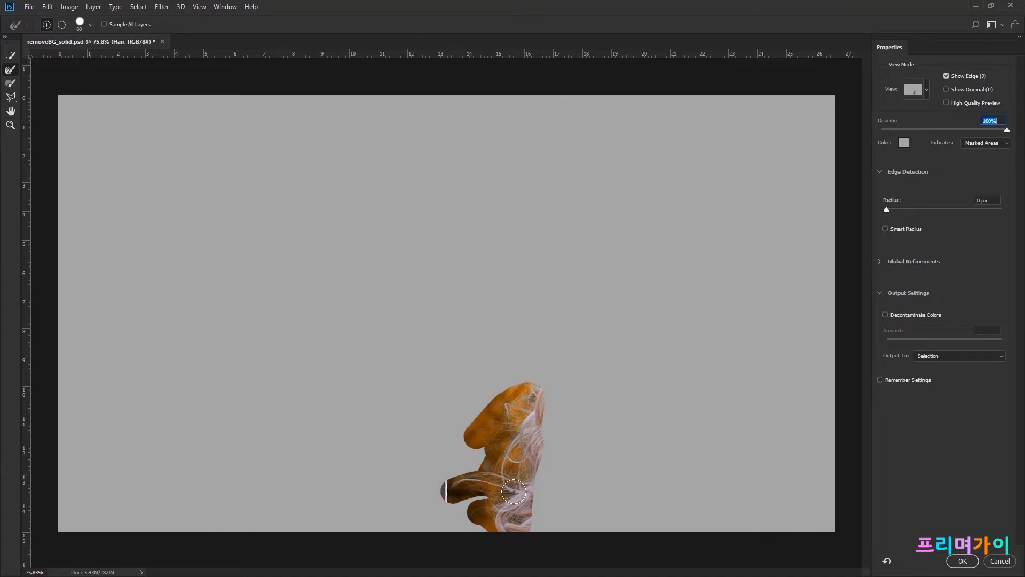
{"action": "left_click_drag", "start_coordinate": [524, 510], "coordinate": [529, 531]}
{"action": "left_click", "coordinate": [938, 129]}
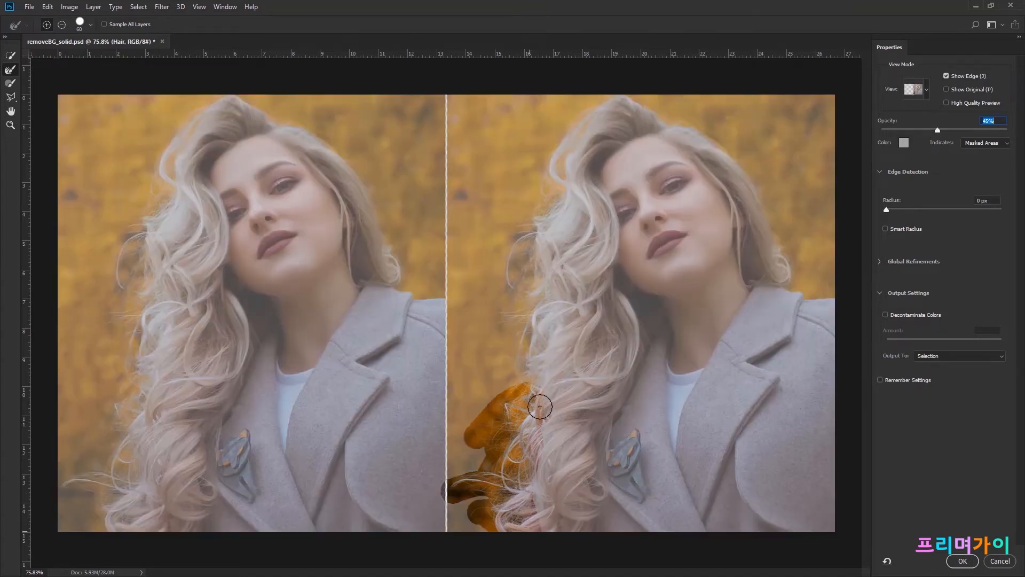
{"action": "mouse_move", "coordinate": [545, 357]}
{"action": "left_mouse_down"}
{"action": "mouse_move", "coordinate": [511, 382]}
{"action": "mouse_move", "coordinate": [505, 367]}
{"action": "mouse_move", "coordinate": [548, 339]}
{"action": "mouse_move", "coordinate": [507, 328]}
{"action": "mouse_move", "coordinate": [560, 306]}
{"action": "mouse_move", "coordinate": [500, 325]}
{"action": "left_mouse_up"}
{"action": "left_click_drag", "start_coordinate": [937, 130], "coordinate": [1022, 144]}
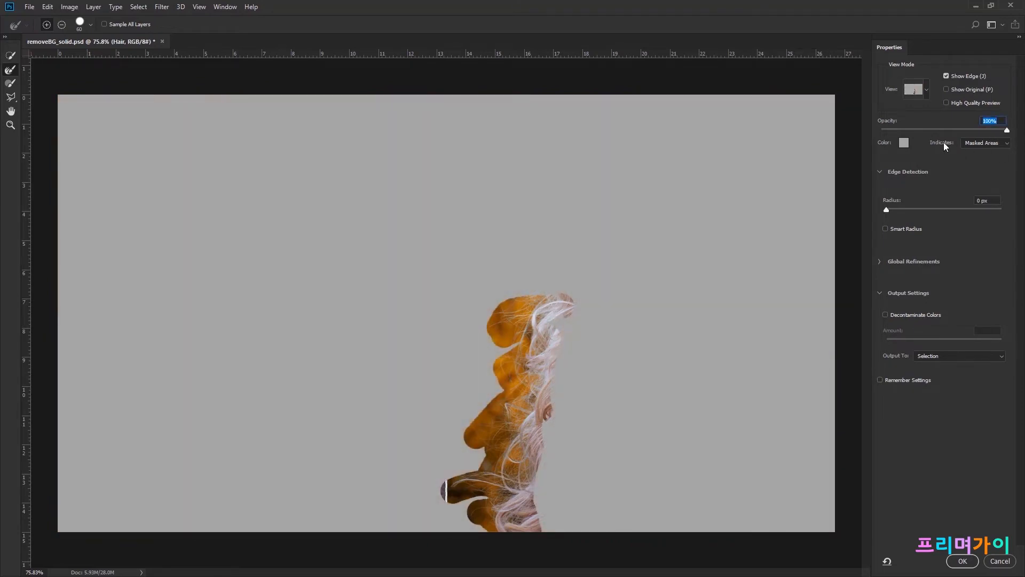
{"action": "left_click", "coordinate": [946, 76]}
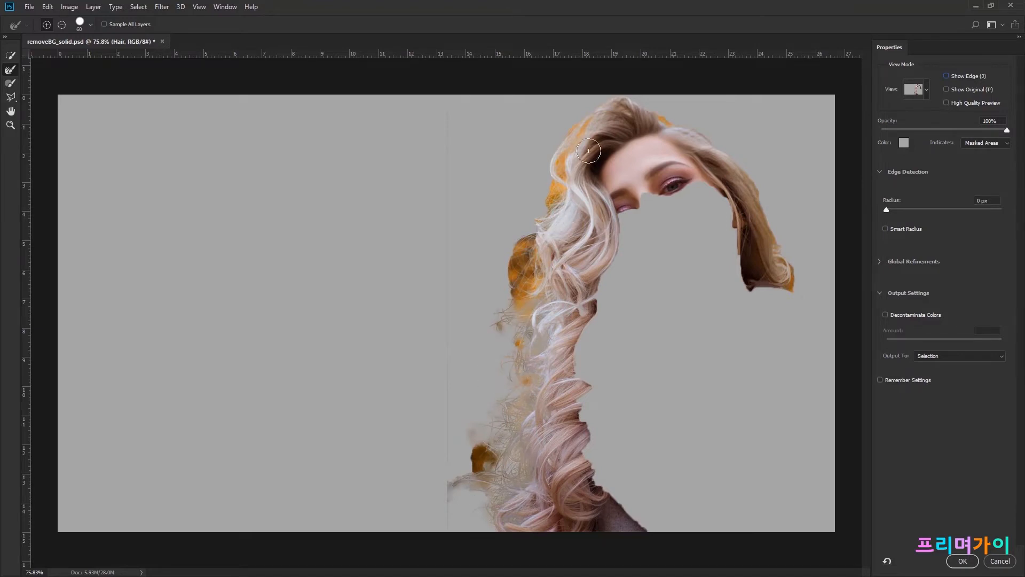
Brush out the remaining orange background patches along the outer curls and up to the crown with Refine Edge
{"action": "left_click_drag", "start_coordinate": [473, 472], "coordinate": [487, 471]}
{"action": "key", "text": "ctrl+equal"}
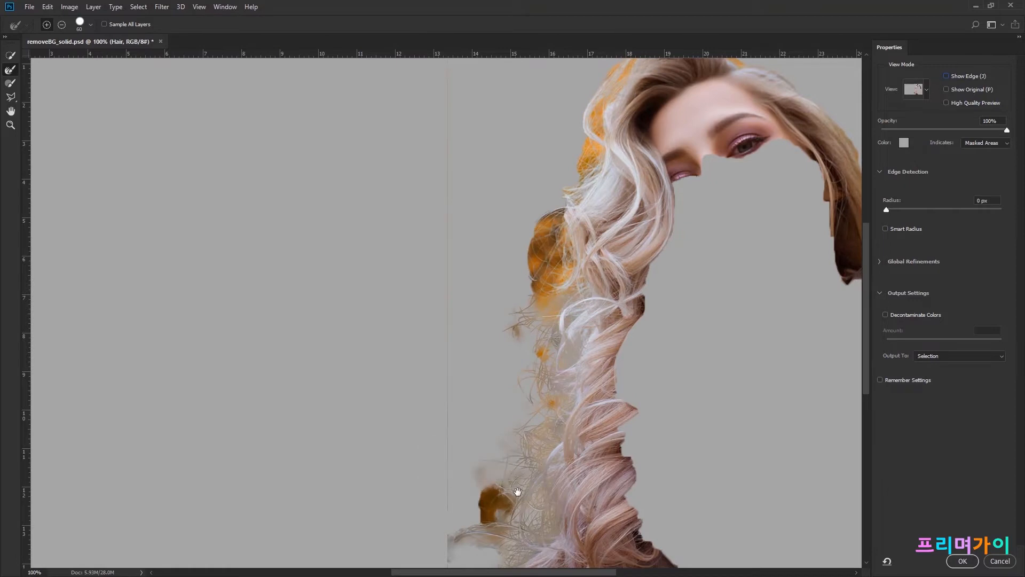
{"action": "left_click_drag", "start_coordinate": [515, 492], "coordinate": [542, 340]}
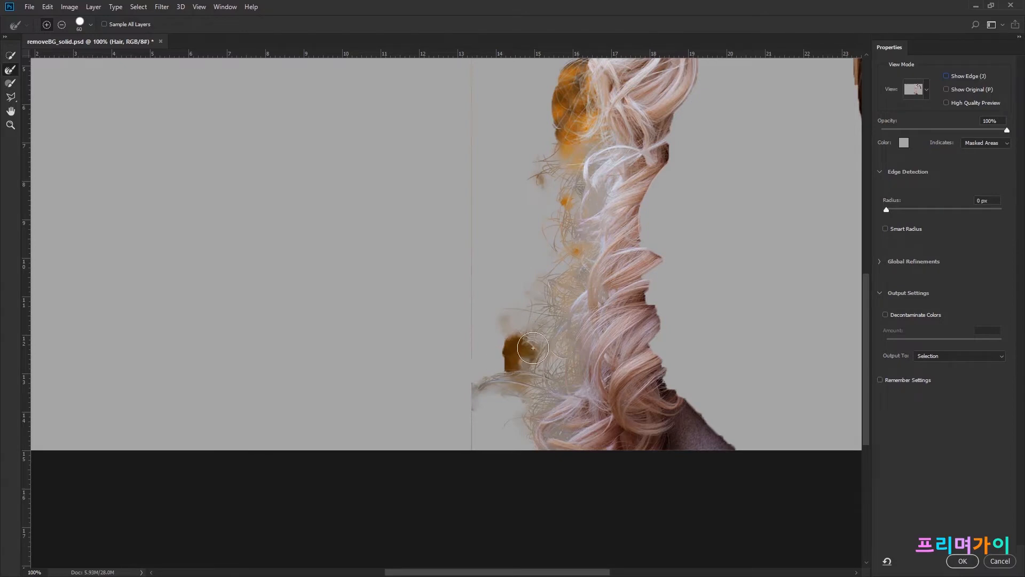
{"action": "mouse_move", "coordinate": [514, 357]}
{"action": "left_mouse_down"}
{"action": "mouse_move", "coordinate": [522, 377]}
{"action": "mouse_move", "coordinate": [513, 334]}
{"action": "mouse_move", "coordinate": [511, 377]}
{"action": "mouse_move", "coordinate": [533, 349]}
{"action": "mouse_move", "coordinate": [513, 366]}
{"action": "mouse_move", "coordinate": [560, 403]}
{"action": "mouse_move", "coordinate": [533, 410]}
{"action": "mouse_move", "coordinate": [547, 441]}
{"action": "mouse_move", "coordinate": [545, 405]}
{"action": "mouse_move", "coordinate": [574, 371]}
{"action": "left_mouse_up"}
{"action": "mouse_move", "coordinate": [575, 261]}
{"action": "left_mouse_down"}
{"action": "mouse_move", "coordinate": [570, 228]}
{"action": "mouse_move", "coordinate": [583, 192]}
{"action": "mouse_move", "coordinate": [544, 220]}
{"action": "left_mouse_up"}
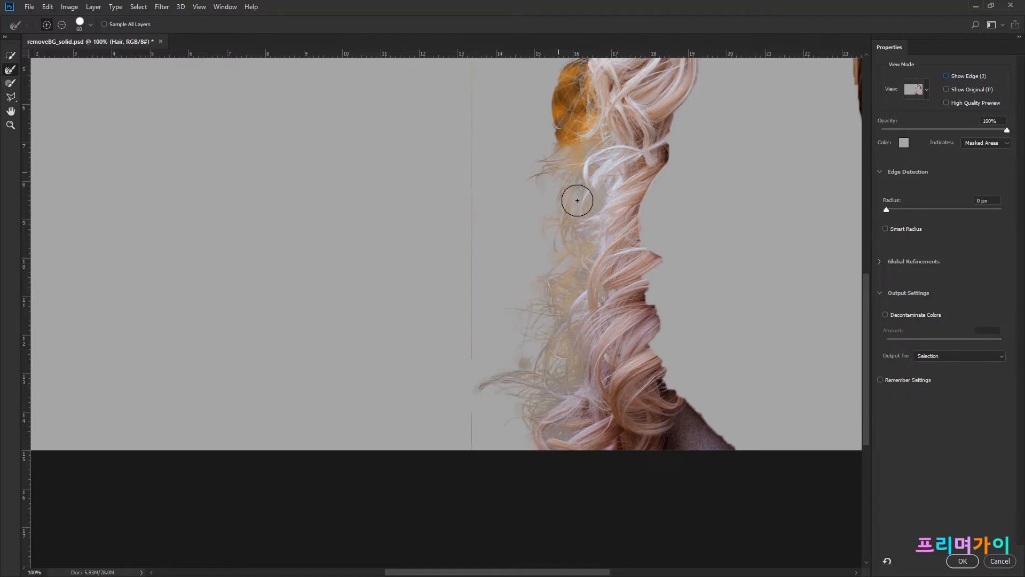
{"action": "mouse_move", "coordinate": [588, 187]}
{"action": "left_mouse_down"}
{"action": "mouse_move", "coordinate": [527, 385]}
{"action": "mouse_move", "coordinate": [544, 350]}
{"action": "mouse_move", "coordinate": [510, 324]}
{"action": "mouse_move", "coordinate": [515, 331]}
{"action": "mouse_move", "coordinate": [542, 296]}
{"action": "mouse_move", "coordinate": [522, 290]}
{"action": "mouse_move", "coordinate": [561, 224]}
{"action": "mouse_move", "coordinate": [554, 259]}
{"action": "mouse_move", "coordinate": [593, 137]}
{"action": "mouse_move", "coordinate": [566, 190]}
{"action": "mouse_move", "coordinate": [618, 119]}
{"action": "mouse_move", "coordinate": [571, 171]}
{"action": "left_mouse_up"}
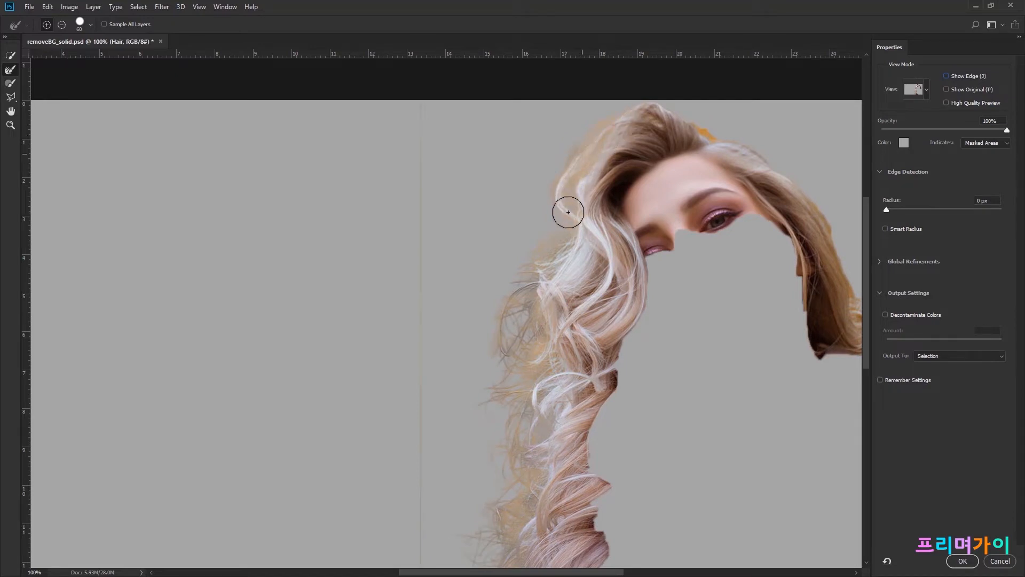
Refine the hair edge down the far side of the face and erase the stray patch just outside it
{"action": "key", "text": "space"}
{"action": "mouse_move", "coordinate": [566, 357]}
{"action": "left_mouse_down"}
{"action": "mouse_move", "coordinate": [499, 408]}
{"action": "mouse_move", "coordinate": [347, 458]}
{"action": "left_mouse_up"}
{"action": "mouse_move", "coordinate": [487, 249]}
{"action": "left_mouse_down"}
{"action": "mouse_move", "coordinate": [465, 222]}
{"action": "mouse_move", "coordinate": [557, 271]}
{"action": "mouse_move", "coordinate": [600, 316]}
{"action": "mouse_move", "coordinate": [612, 350]}
{"action": "mouse_move", "coordinate": [628, 351]}
{"action": "mouse_move", "coordinate": [654, 466]}
{"action": "mouse_move", "coordinate": [646, 476]}
{"action": "mouse_move", "coordinate": [668, 449]}
{"action": "mouse_move", "coordinate": [630, 407]}
{"action": "mouse_move", "coordinate": [650, 370]}
{"action": "left_mouse_up"}
{"action": "key", "text": "ctrl+equal"}
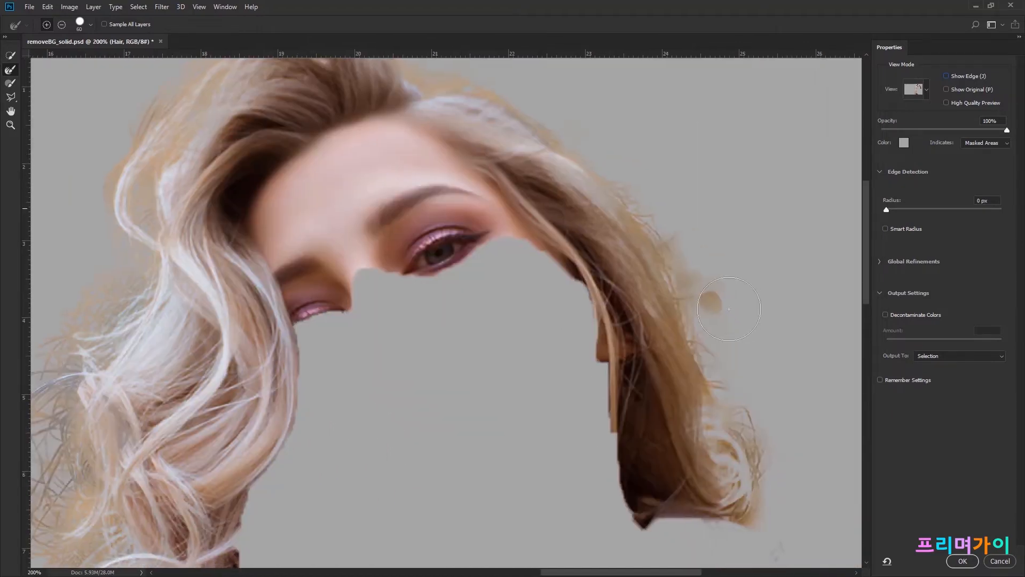
{"action": "left_click", "coordinate": [715, 302], "text": "alt"}
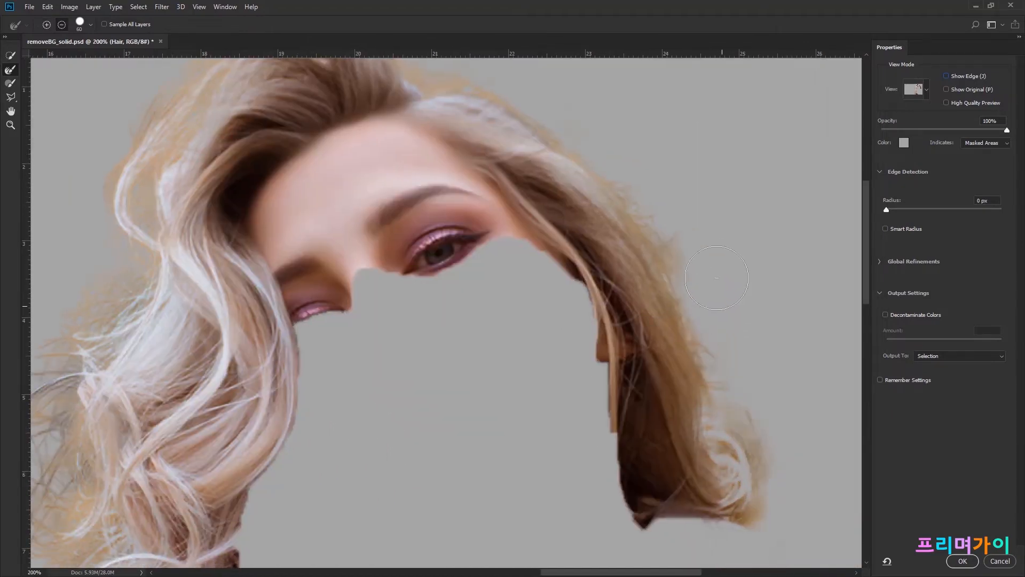
Reduce the Refine Edge brush to 35 and subtract its effect over the small curl above the collar to restore solid hair
{"action": "key", "text": "bracketleft"}
{"action": "key", "text": "bracketleft"}
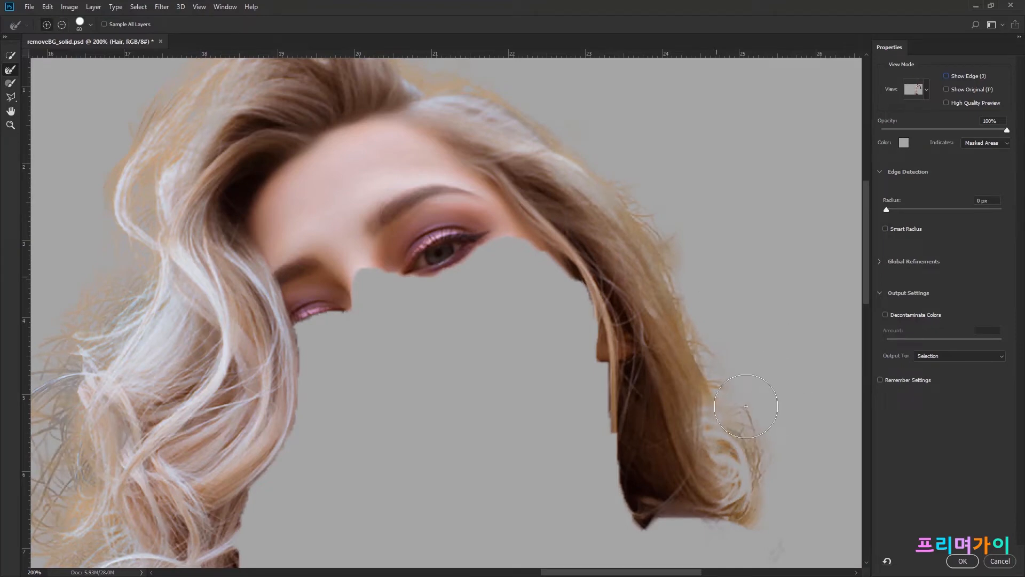
{"action": "key", "text": "bracketleft"}
{"action": "key", "text": "bracketleft"}
{"action": "left_click", "coordinate": [707, 444], "text": "alt"}
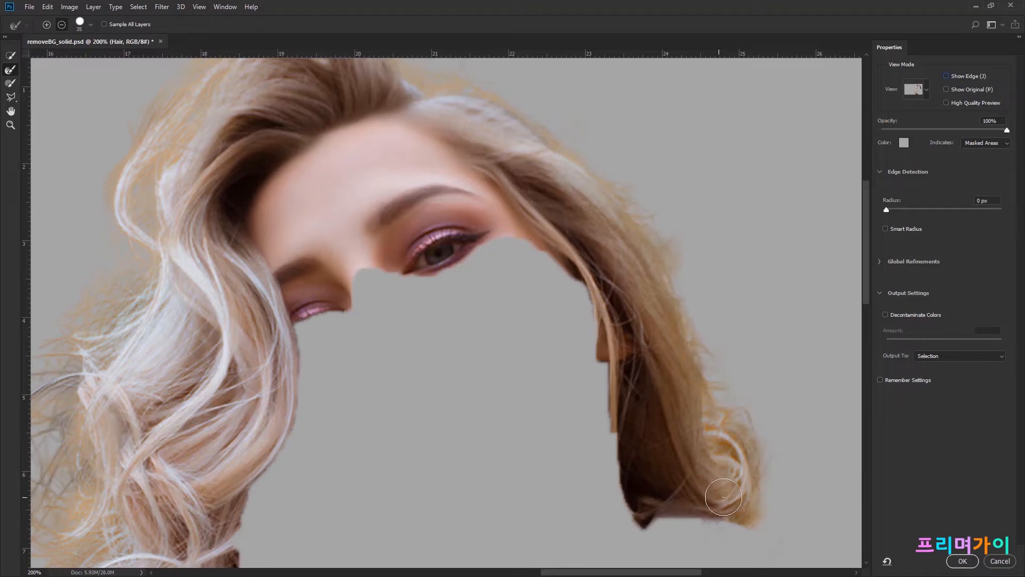
{"action": "mouse_move", "coordinate": [698, 422]}
{"action": "left_mouse_down"}
{"action": "mouse_move", "coordinate": [709, 491]}
{"action": "mouse_move", "coordinate": [684, 446]}
{"action": "left_mouse_up"}
Try the Decontaminate Colors option on the whole hair cutout and switch it back off
{"action": "key", "text": "space"}
{"action": "left_click_drag", "start_coordinate": [257, 183], "coordinate": [550, 56]}
{"action": "left_click_drag", "start_coordinate": [368, 534], "coordinate": [277, 179]}
{"action": "mouse_move", "coordinate": [277, 255]}
{"action": "left_mouse_down"}
{"action": "mouse_move", "coordinate": [359, 229]}
{"action": "mouse_move", "coordinate": [368, 213]}
{"action": "mouse_move", "coordinate": [362, 227]}
{"action": "left_mouse_up"}
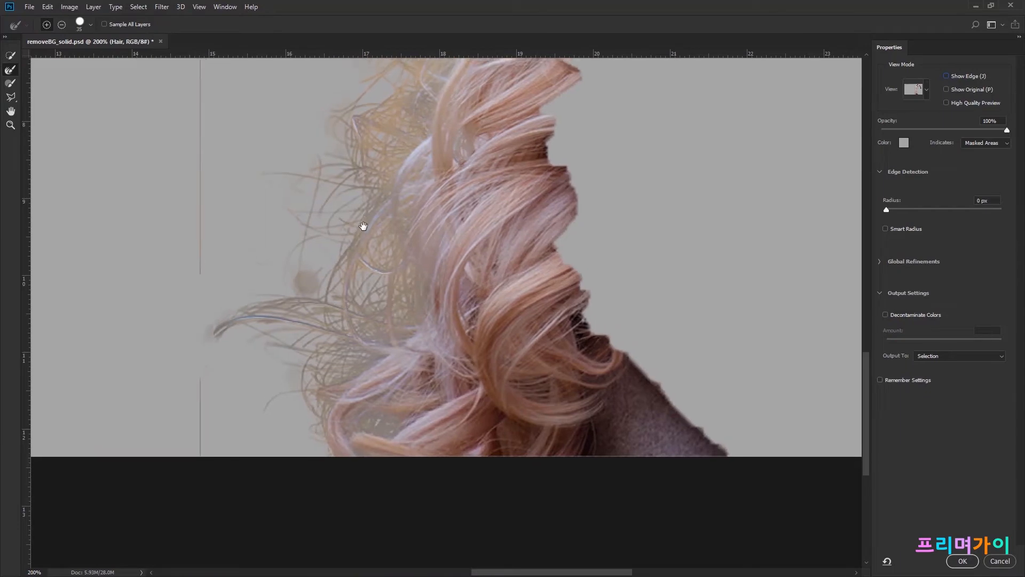
{"action": "key", "text": "ctrl+0"}
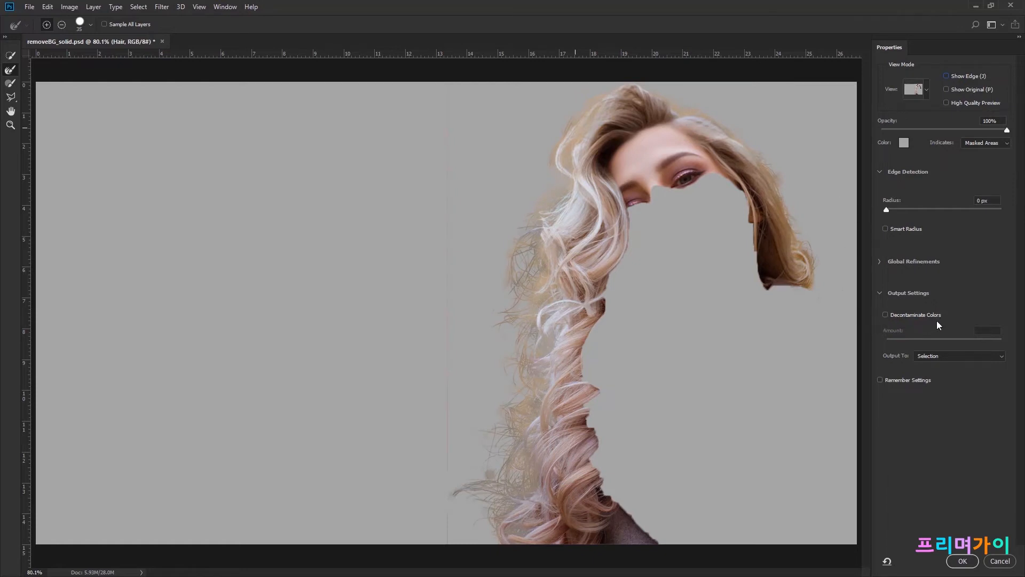
{"action": "left_click", "coordinate": [884, 315]}
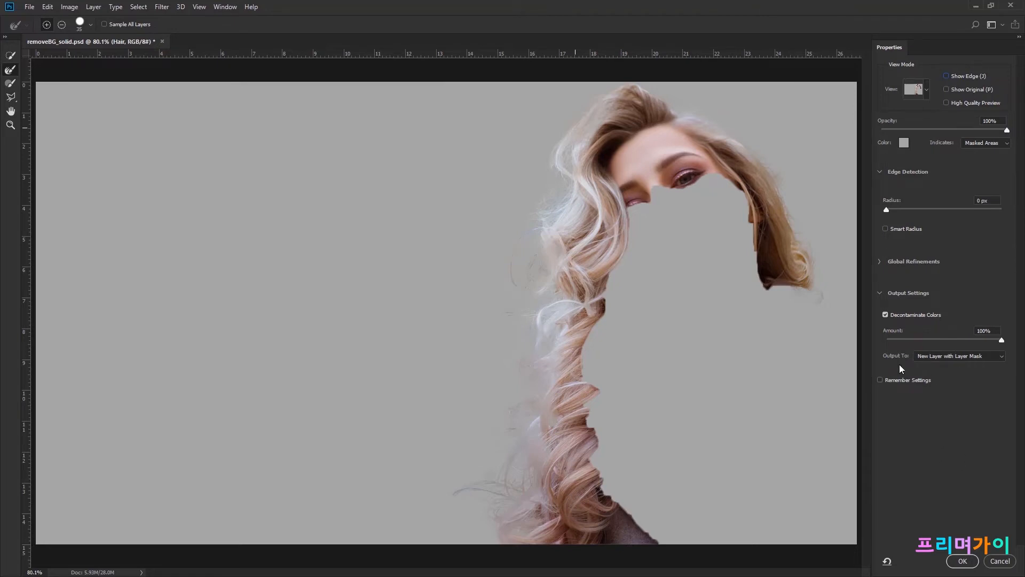
{"action": "left_click", "coordinate": [886, 315]}
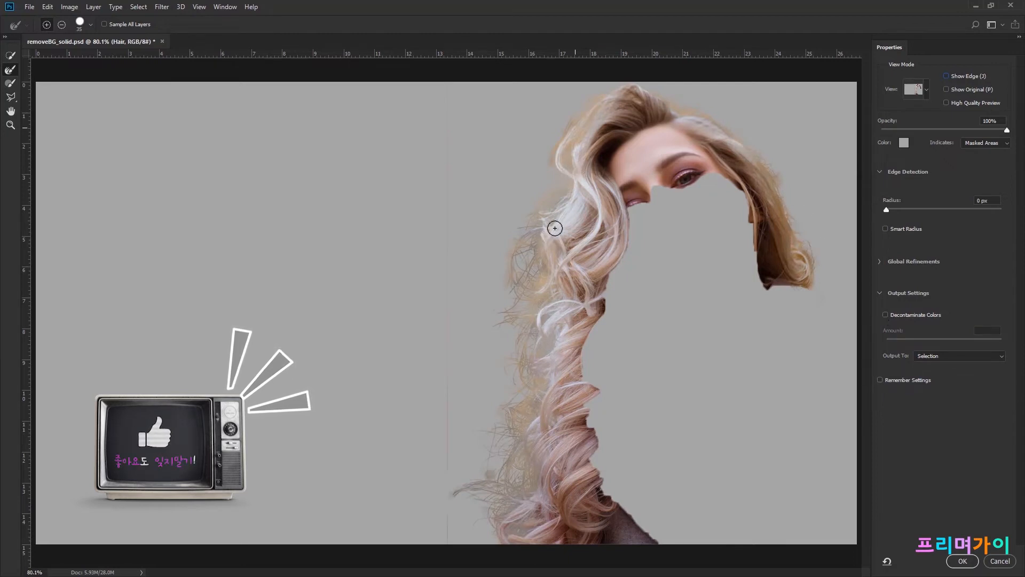
Output the refined hair selection as a Layer Mask and show the Body layer beneath it
{"action": "left_click", "coordinate": [935, 360]}
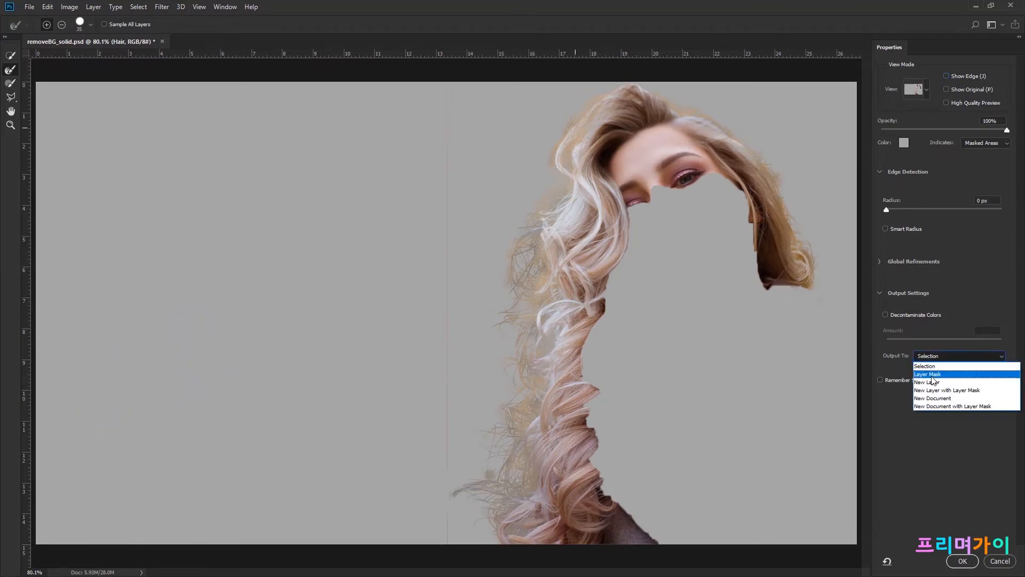
{"action": "left_click", "coordinate": [932, 375]}
{"action": "left_click", "coordinate": [962, 561]}
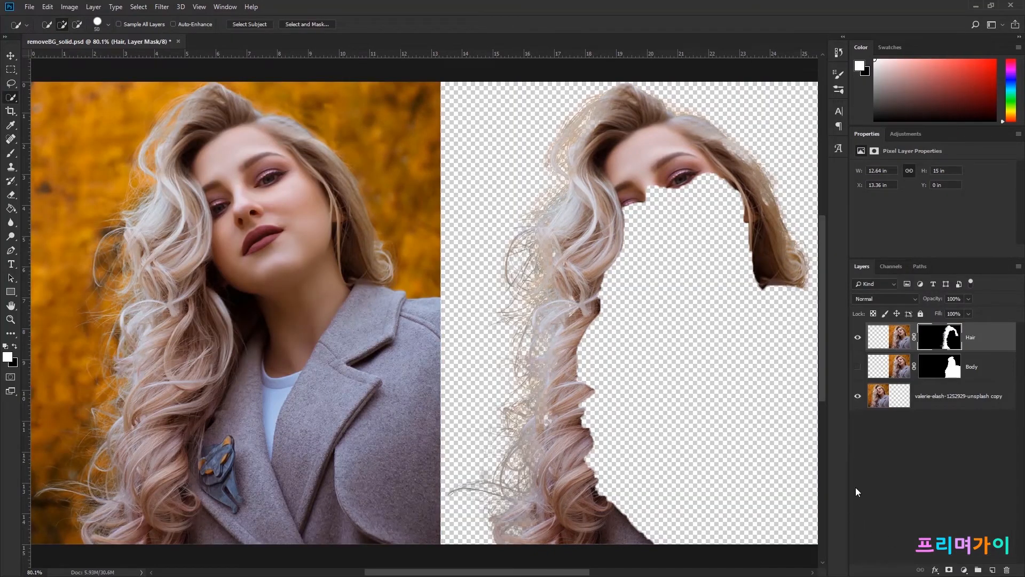
{"action": "left_click", "coordinate": [857, 368]}
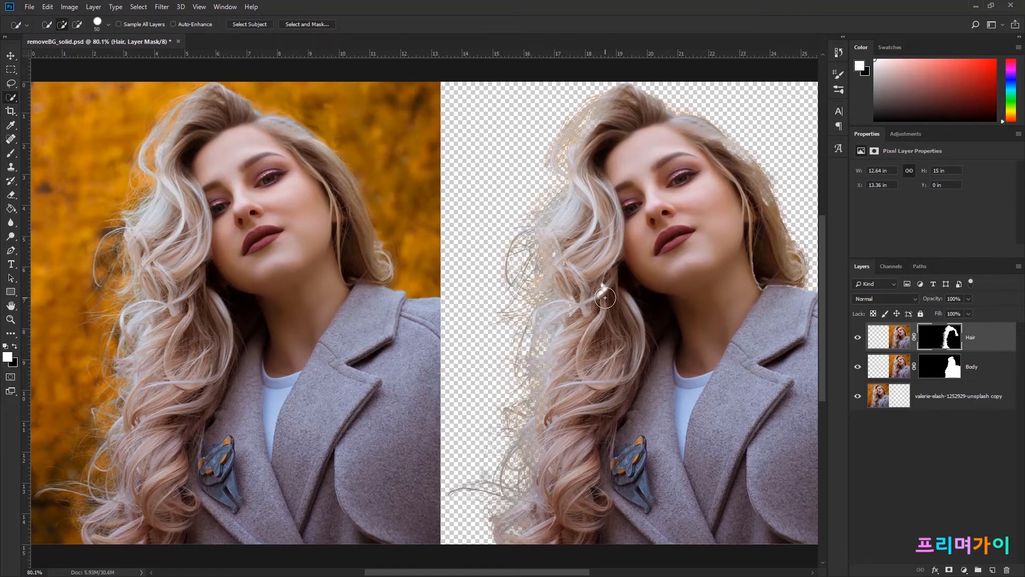
Open the Body layer's mask in Select and Mask and set the view to On Layers
{"action": "key", "text": "ctrl+equal"}
{"action": "key", "text": "ctrl+equal"}
{"action": "left_click_drag", "start_coordinate": [605, 297], "coordinate": [205, 379]}
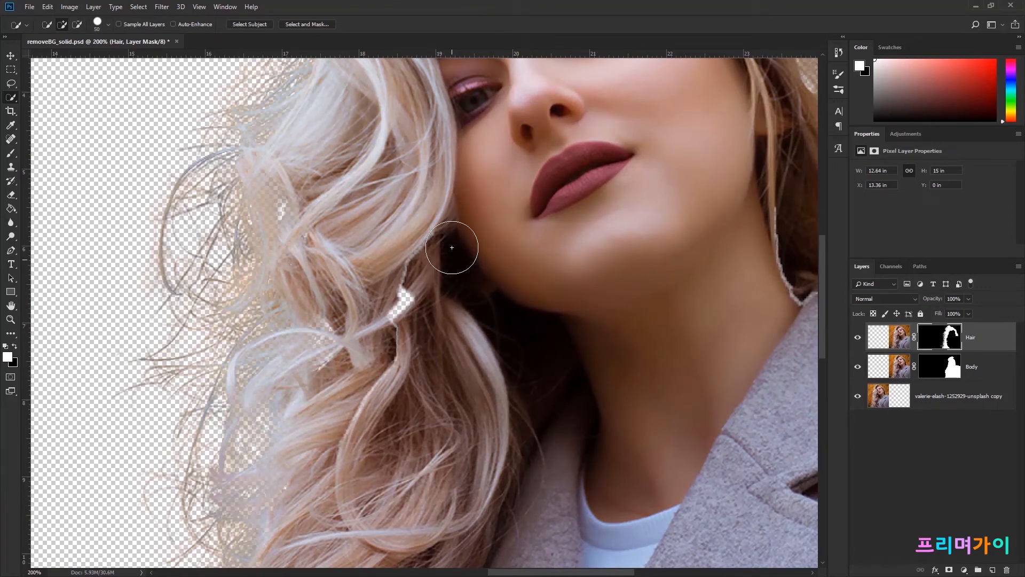
{"action": "left_click_drag", "start_coordinate": [629, 290], "coordinate": [581, 328]}
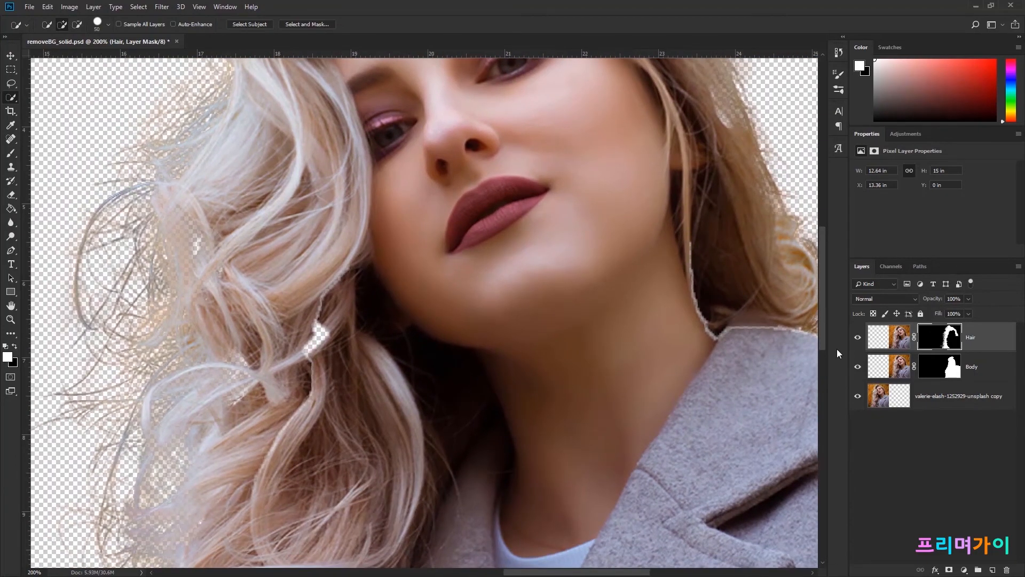
{"action": "double_click", "coordinate": [949, 373]}
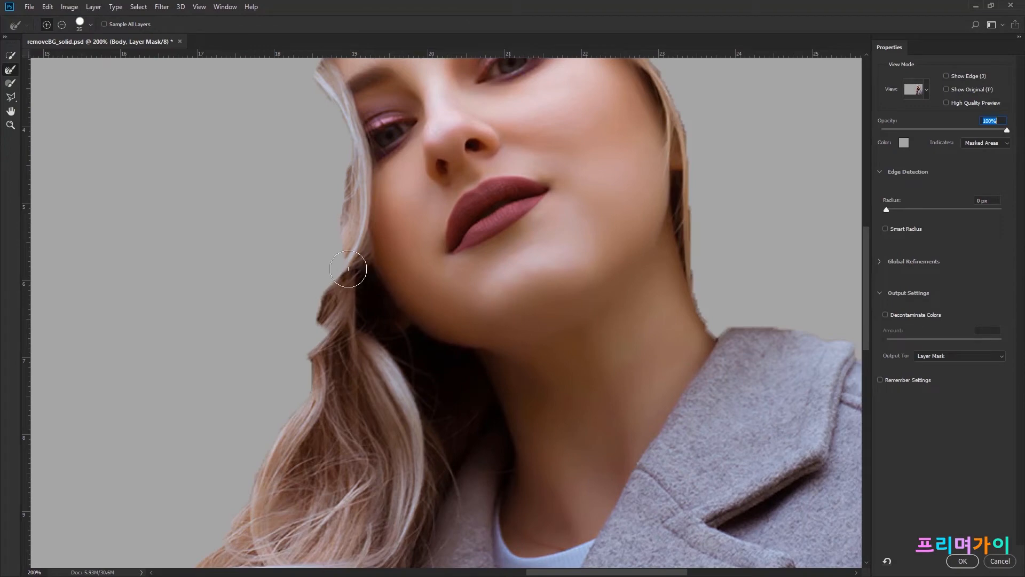
{"action": "left_click", "coordinate": [928, 90]}
{"action": "left_click", "coordinate": [902, 241]}
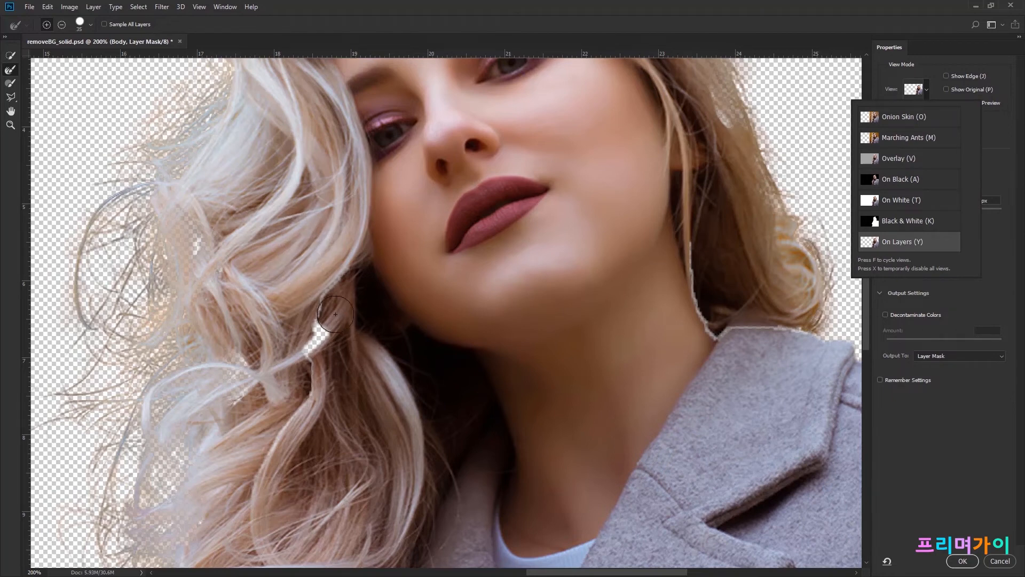
Fill the Body mask's gaps in the curls, along the neck and collar, and in the hair above the ear with Quick Selection
{"action": "left_click", "coordinate": [8, 60]}
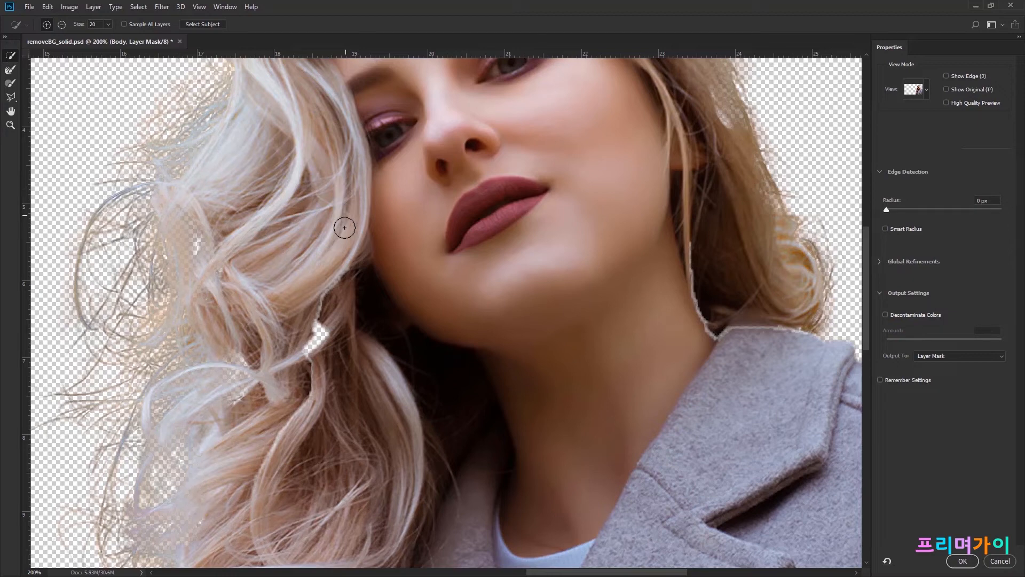
{"action": "mouse_move", "coordinate": [323, 350]}
{"action": "left_mouse_down"}
{"action": "mouse_move", "coordinate": [328, 307]}
{"action": "mouse_move", "coordinate": [316, 334]}
{"action": "mouse_move", "coordinate": [330, 315]}
{"action": "left_mouse_up"}
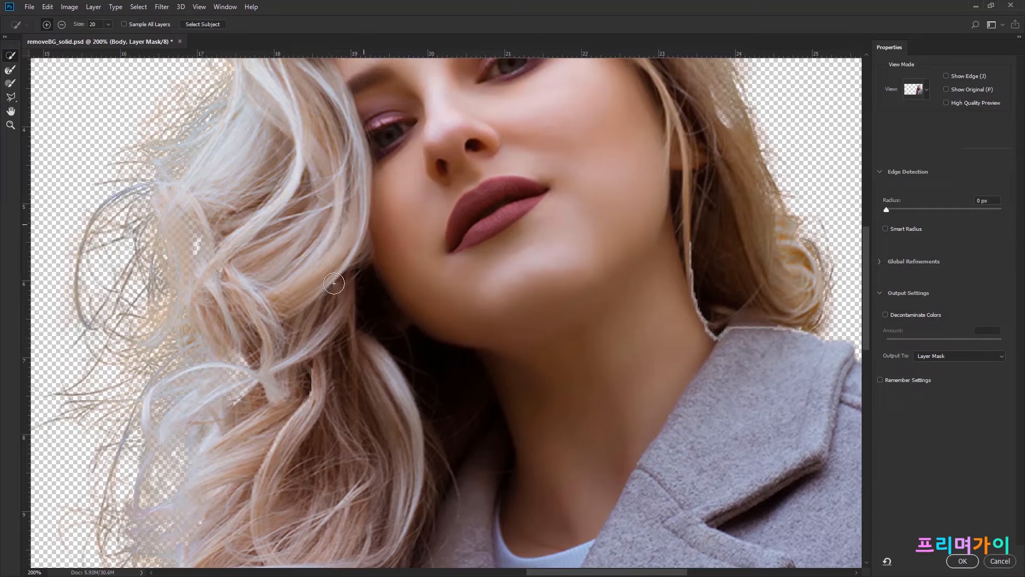
{"action": "left_click_drag", "start_coordinate": [718, 345], "coordinate": [682, 231]}
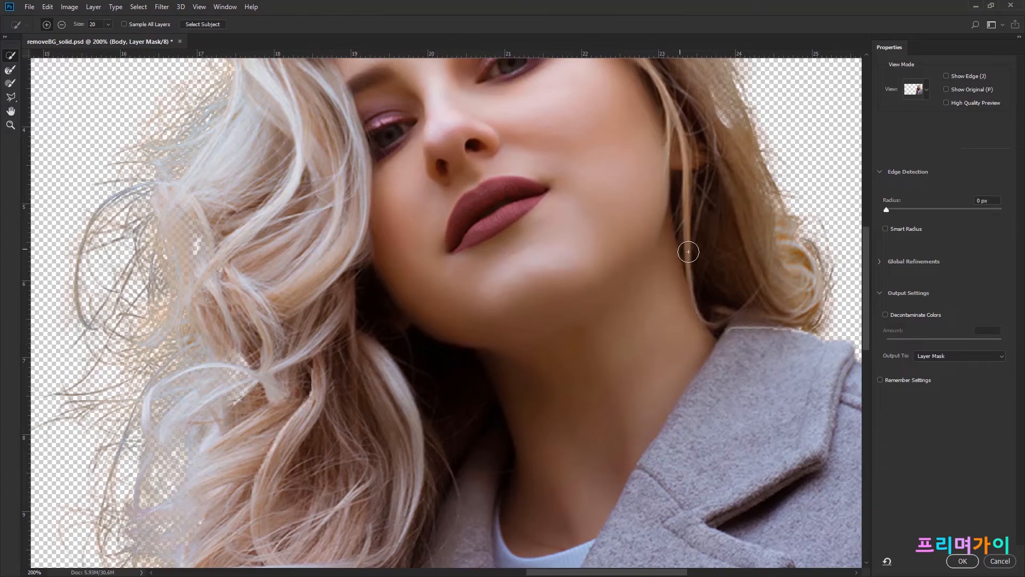
{"action": "left_click_drag", "start_coordinate": [750, 330], "coordinate": [779, 338]}
{"action": "left_click_drag", "start_coordinate": [466, 277], "coordinate": [478, 412]}
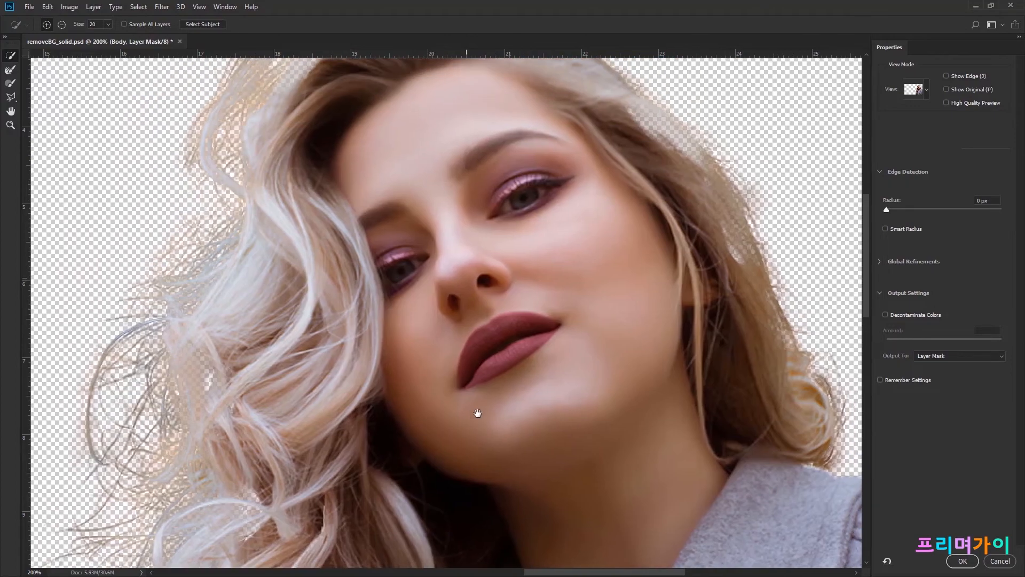
{"action": "left_click", "coordinate": [706, 220]}
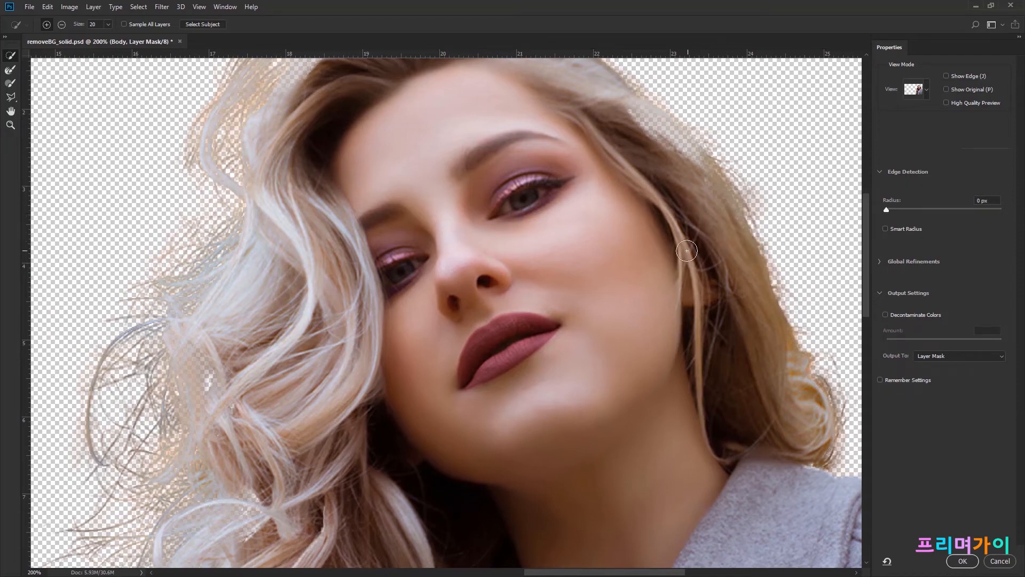
Try to fill the translucent hair at the crown with Quick Selection and undo that addition
{"action": "left_click_drag", "start_coordinate": [463, 209], "coordinate": [483, 329]}
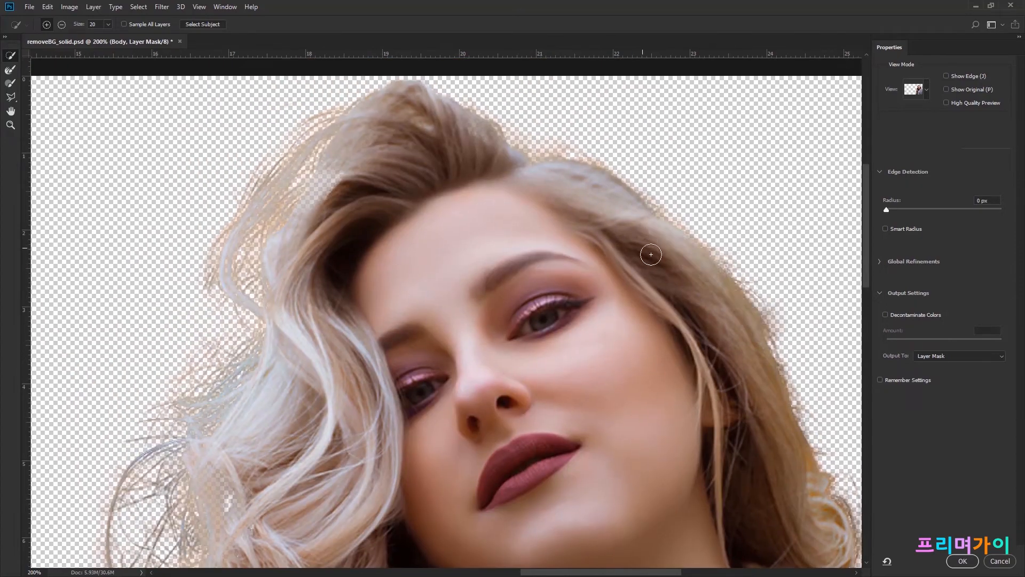
{"action": "left_click_drag", "start_coordinate": [427, 148], "coordinate": [422, 133]}
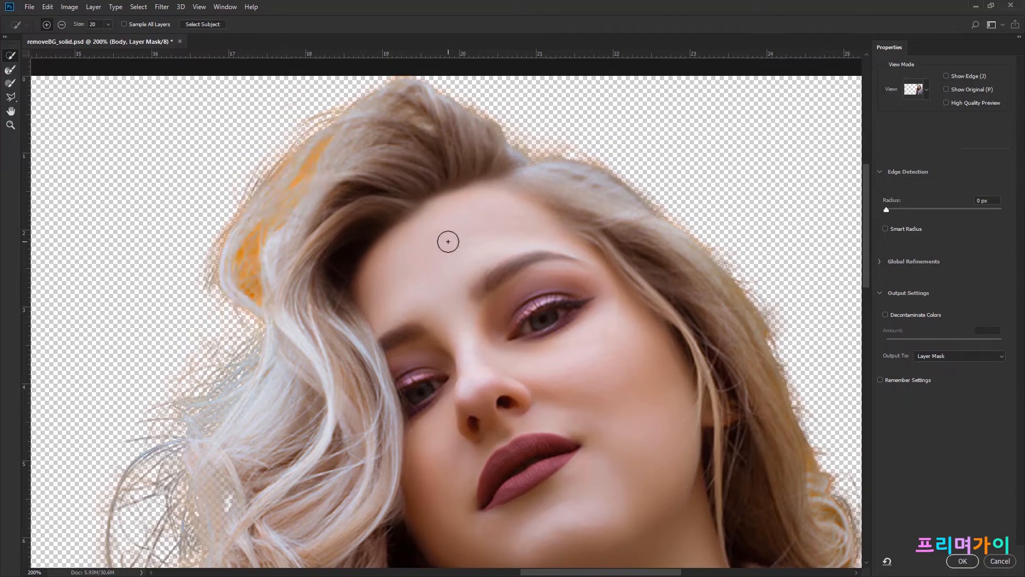
{"action": "key", "text": "ctrl+z"}
Try to fill the translucent areas along the outer mid-length curls with Quick Selection, undoing each addition
{"action": "left_click_drag", "start_coordinate": [429, 325], "coordinate": [473, 72]}
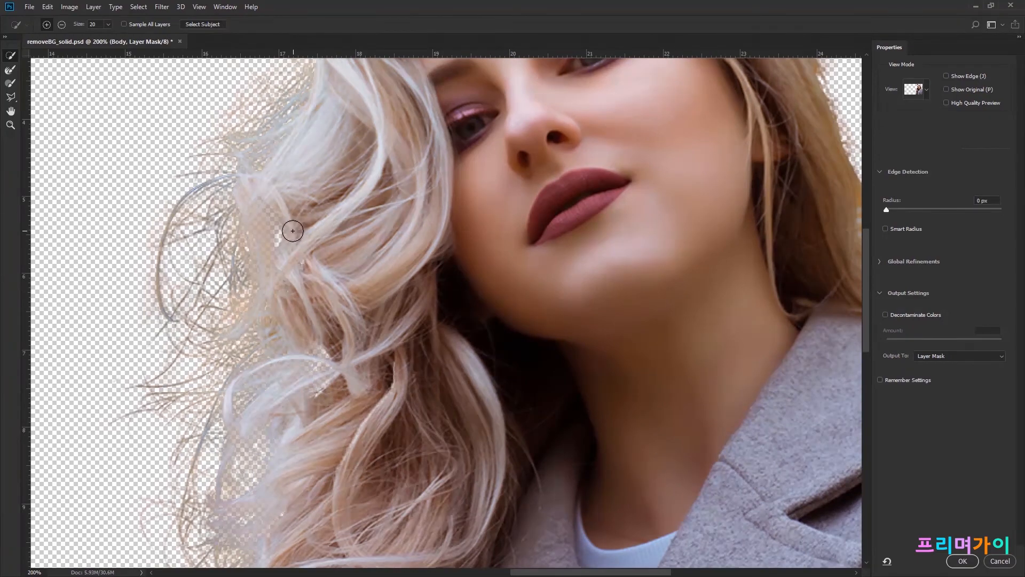
{"action": "mouse_move", "coordinate": [401, 389]}
{"action": "left_mouse_down"}
{"action": "mouse_move", "coordinate": [380, 256]}
{"action": "mouse_move", "coordinate": [385, 210]}
{"action": "left_mouse_up"}
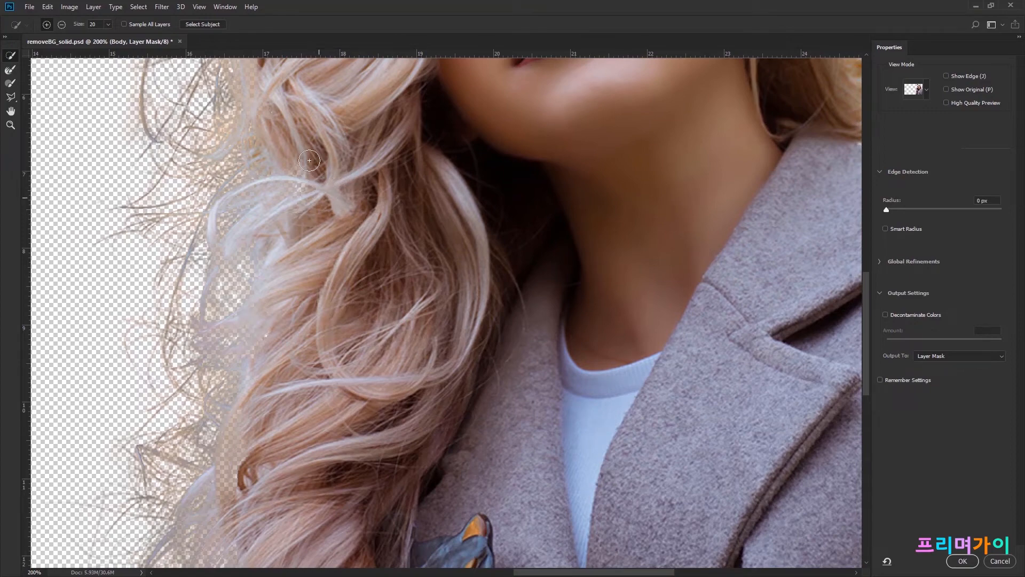
{"action": "left_click_drag", "start_coordinate": [349, 370], "coordinate": [344, 270]}
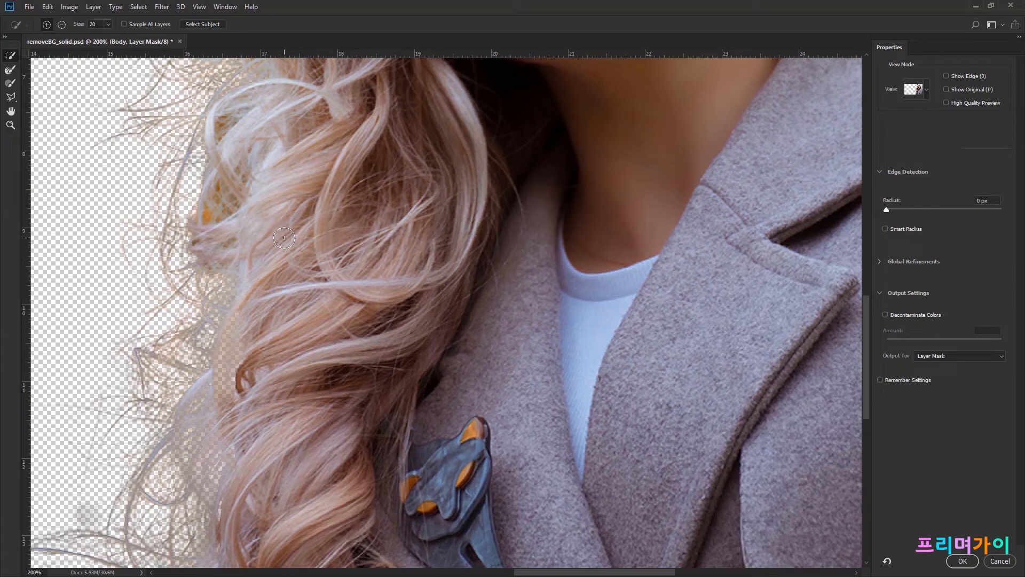
{"action": "key", "text": "ctrl+z"}
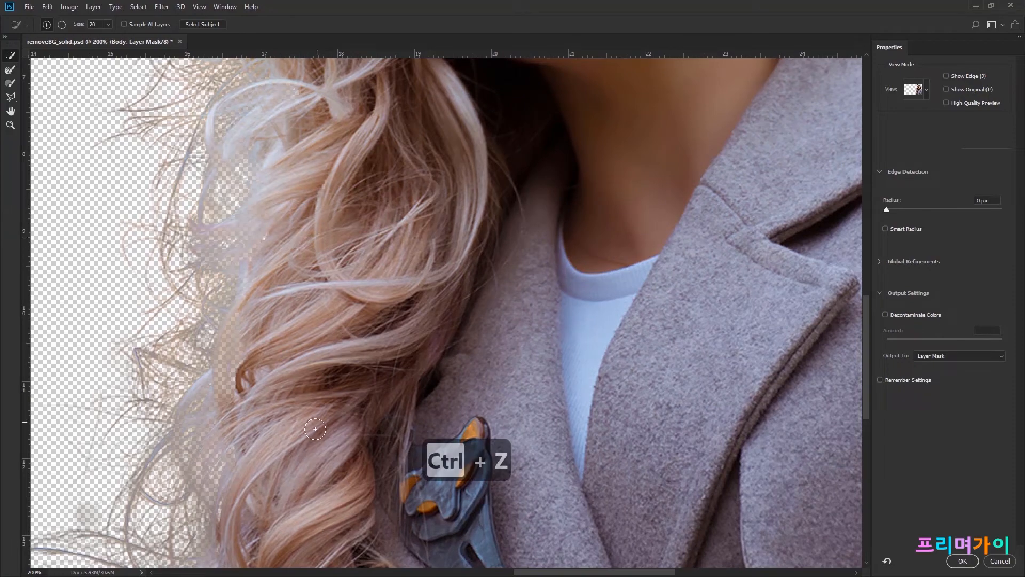
{"action": "left_click_drag", "start_coordinate": [339, 289], "coordinate": [348, 308]}
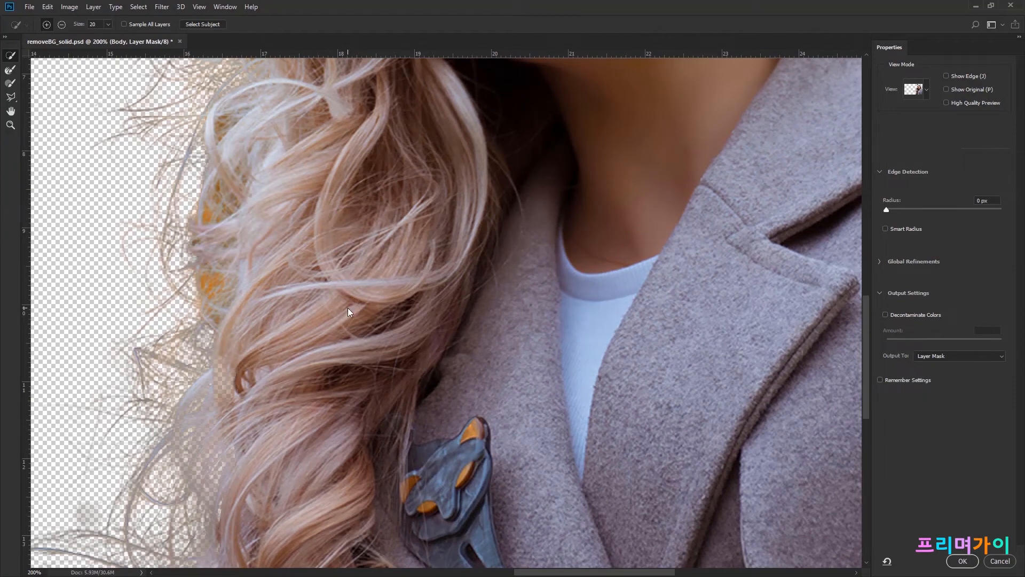
{"action": "key", "text": "ctrl+z"}
Check the lower curls and the full cutout, and apply the refined mask to the Body layer
{"action": "left_click_drag", "start_coordinate": [393, 374], "coordinate": [401, 179]}
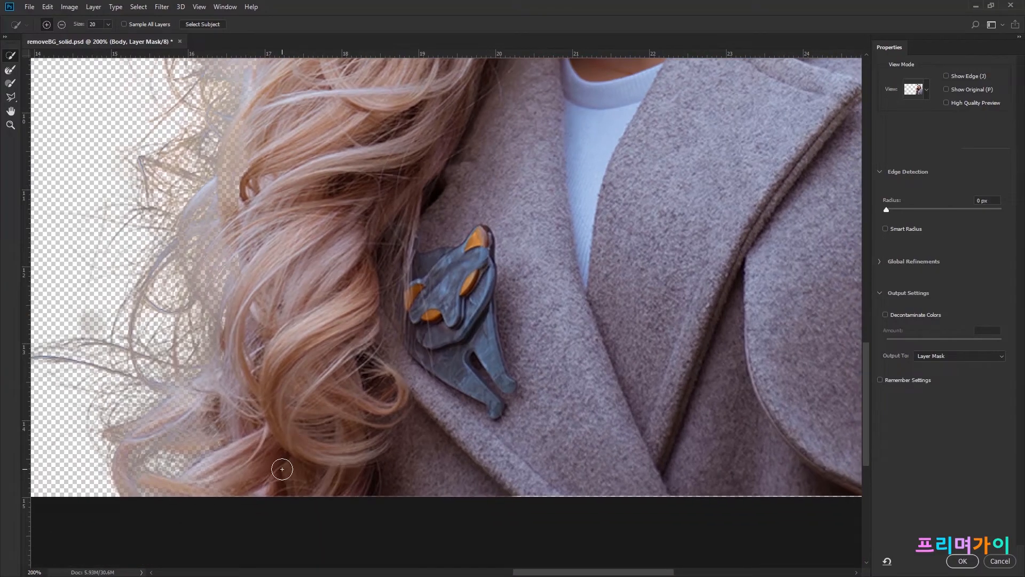
{"action": "left_click_drag", "start_coordinate": [550, 229], "coordinate": [520, 338]}
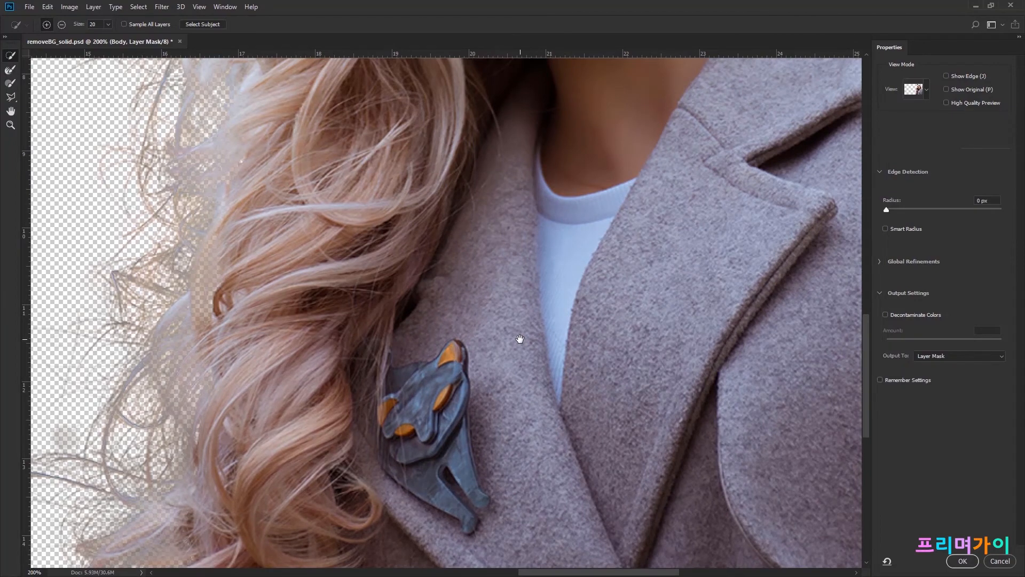
{"action": "key", "text": "ctrl+0"}
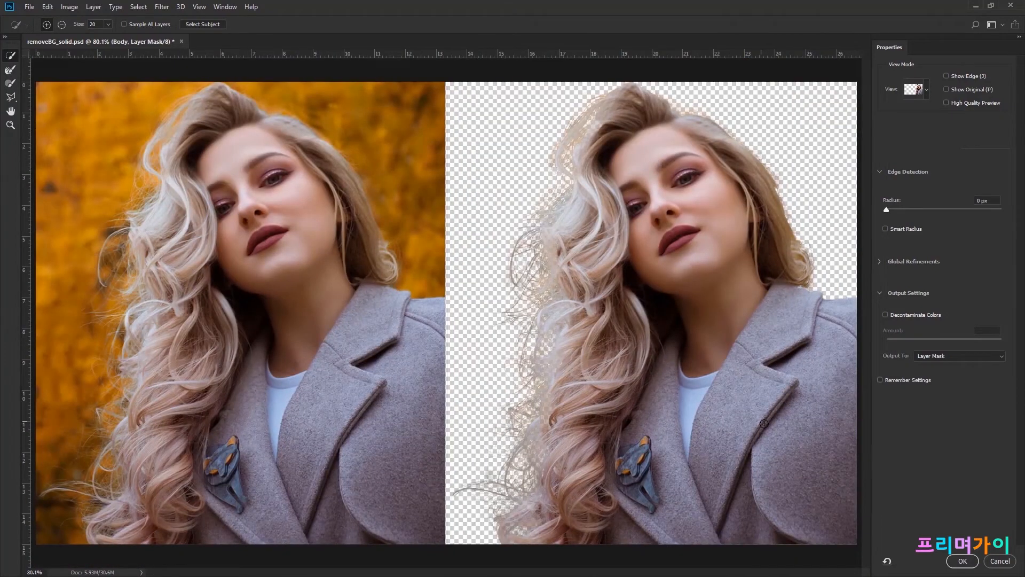
{"action": "left_click", "coordinate": [962, 561]}
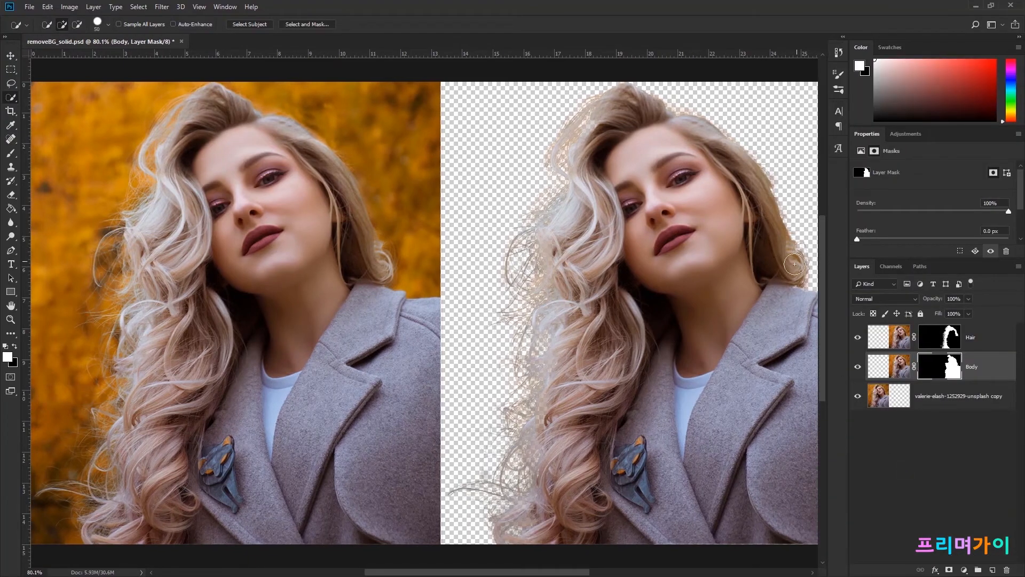
Open the Hair layer's mask in Select and Mask, focused on the hair and small curl above the collar
{"action": "key", "text": "ctrl+="}
{"action": "key", "text": "ctrl+="}
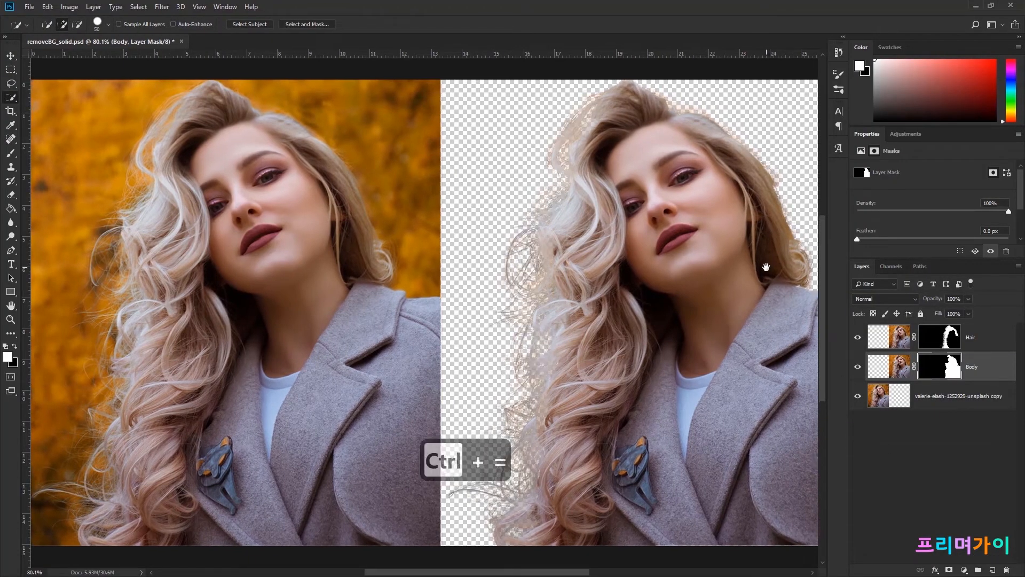
{"action": "left_click_drag", "start_coordinate": [766, 267], "coordinate": [362, 341]}
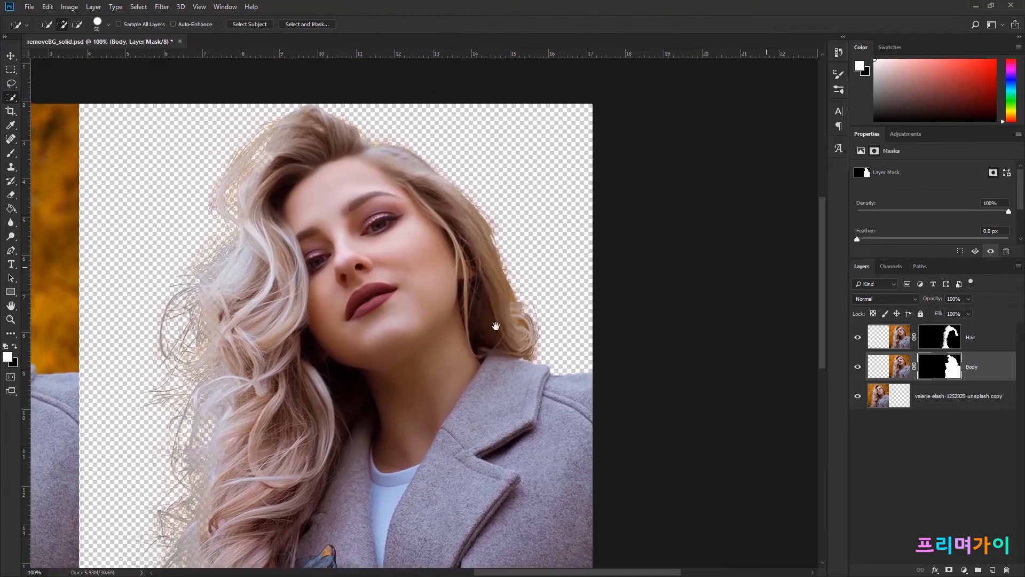
{"action": "key", "text": "ctrl+="}
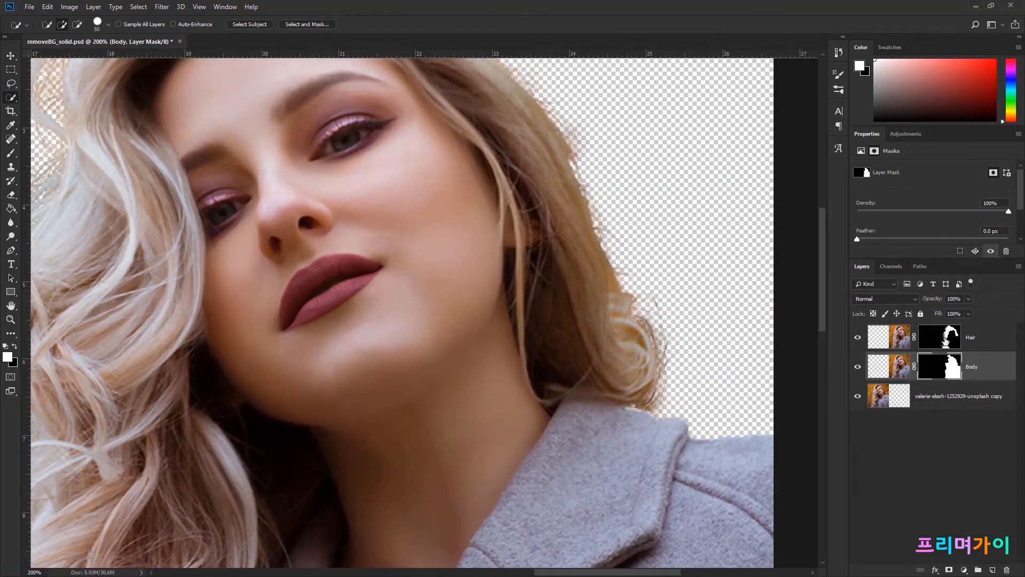
{"action": "double_click", "coordinate": [950, 341]}
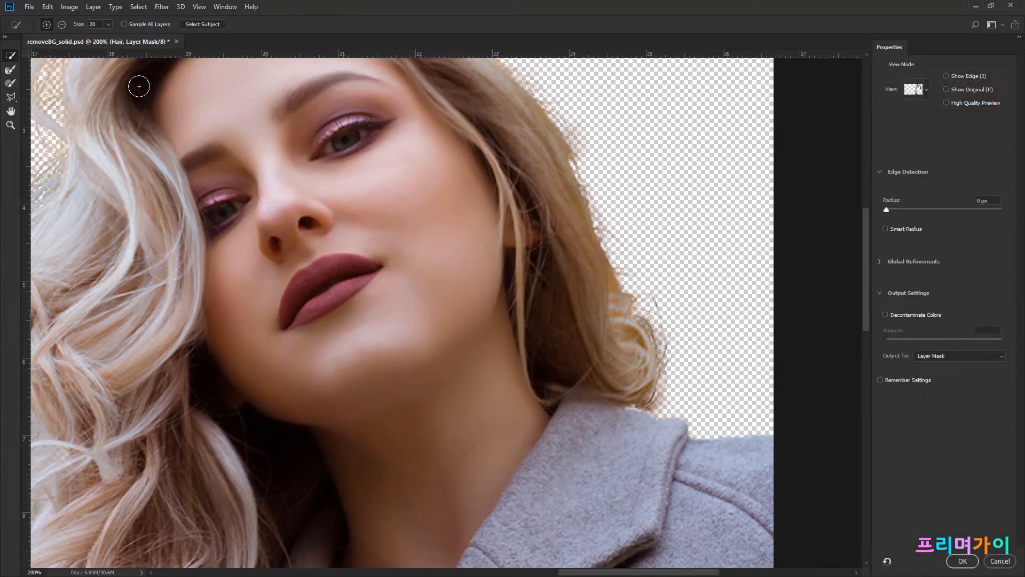
Refine the small curl above the collar with the Refine Edge Brush at size 20 and apply the result to the Hair mask
{"action": "left_click", "coordinate": [10, 70]}
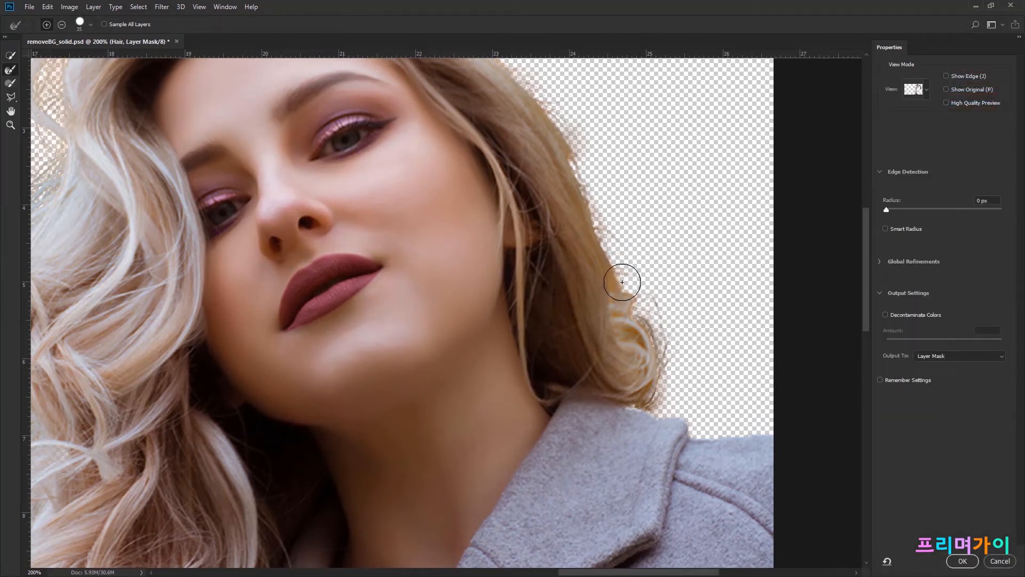
{"action": "key", "text": "bracketleft"}
{"action": "key", "text": "bracketleft"}
{"action": "mouse_move", "coordinate": [622, 332]}
{"action": "left_mouse_down"}
{"action": "mouse_move", "coordinate": [652, 351]}
{"action": "mouse_move", "coordinate": [662, 401]}
{"action": "mouse_move", "coordinate": [647, 404]}
{"action": "mouse_move", "coordinate": [654, 365]}
{"action": "left_mouse_up"}
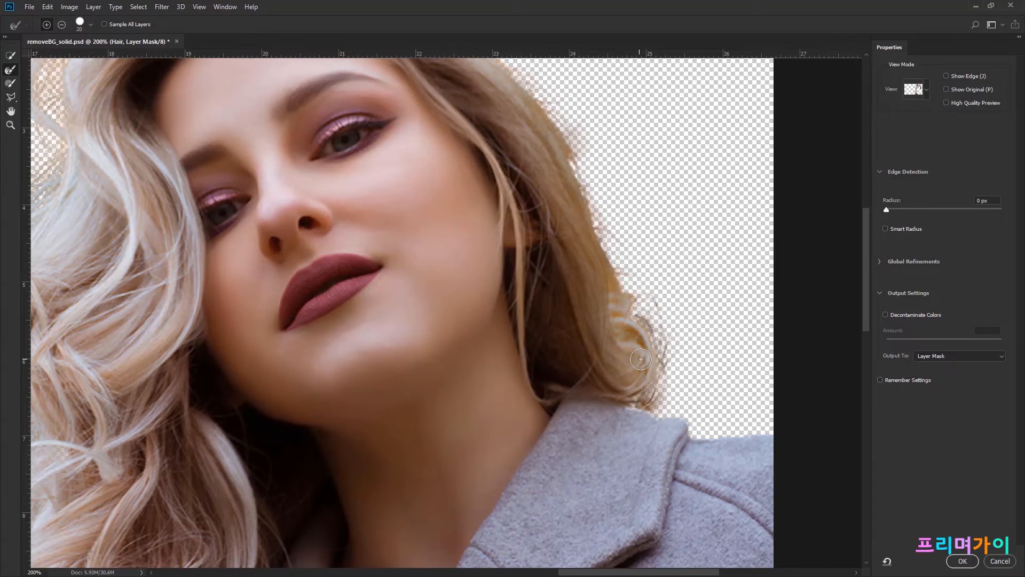
{"action": "key", "text": "ctrl+equal"}
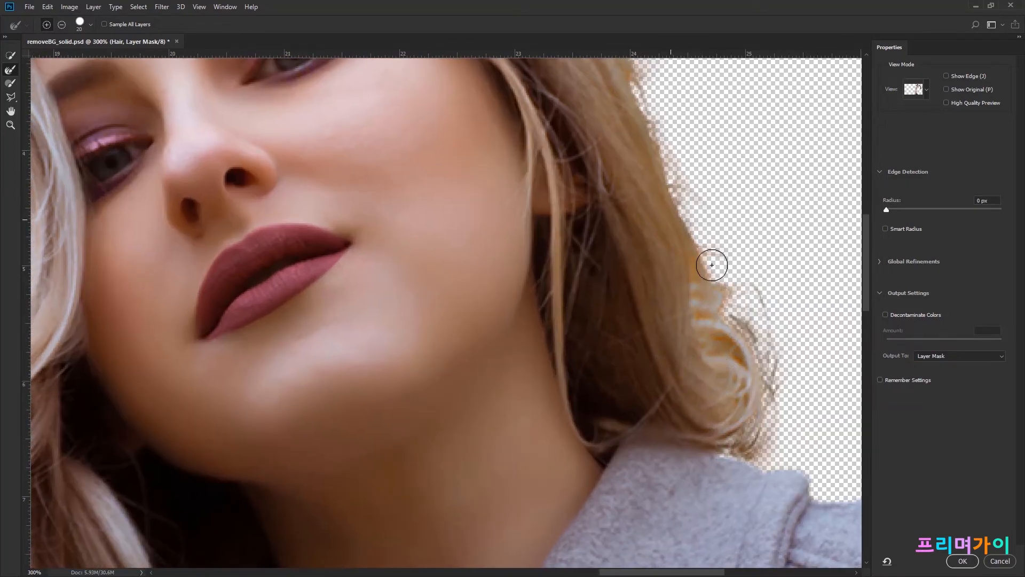
{"action": "left_click_drag", "start_coordinate": [653, 280], "coordinate": [546, 381]}
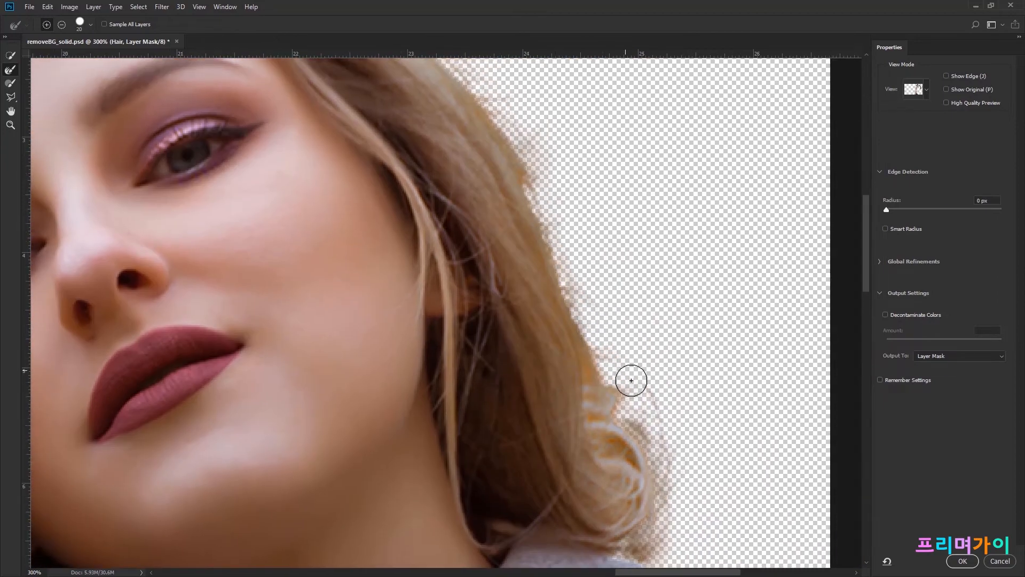
{"action": "mouse_move", "coordinate": [512, 209]}
{"action": "left_mouse_down"}
{"action": "mouse_move", "coordinate": [558, 390]}
{"action": "mouse_move", "coordinate": [594, 475]}
{"action": "left_mouse_up"}
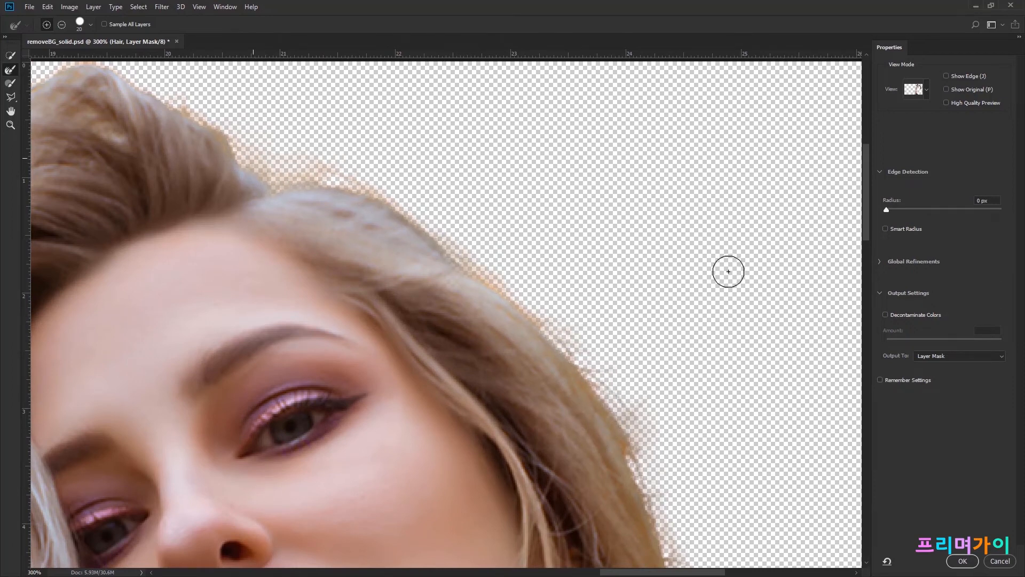
{"action": "left_click", "coordinate": [962, 561]}
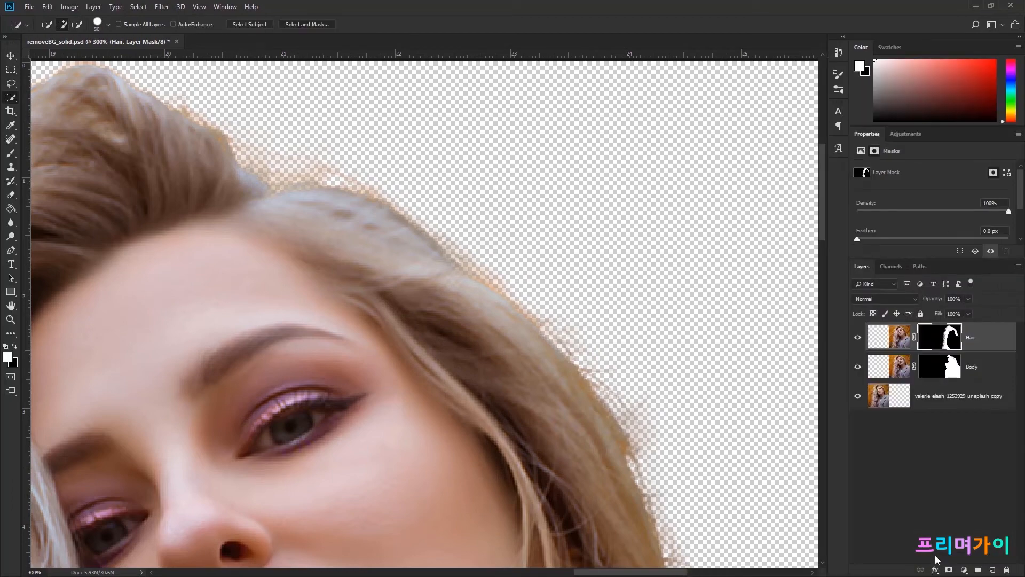
Subtract the hair edge beside the ear and the small curl from the Body layer's mask with Quick Selection, and apply the mask
{"action": "key", "text": "ctrl+0"}
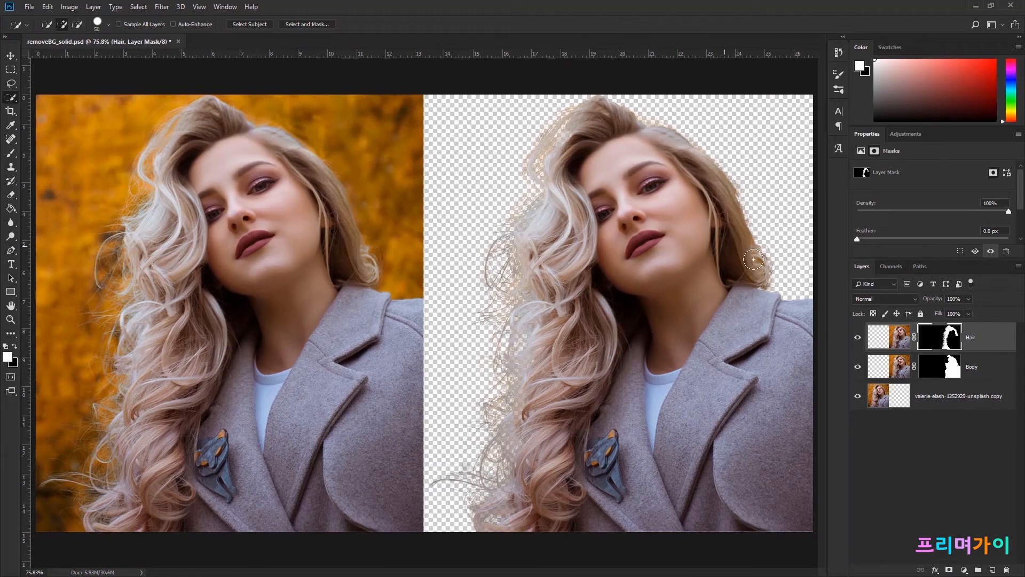
{"action": "left_click", "coordinate": [944, 375]}
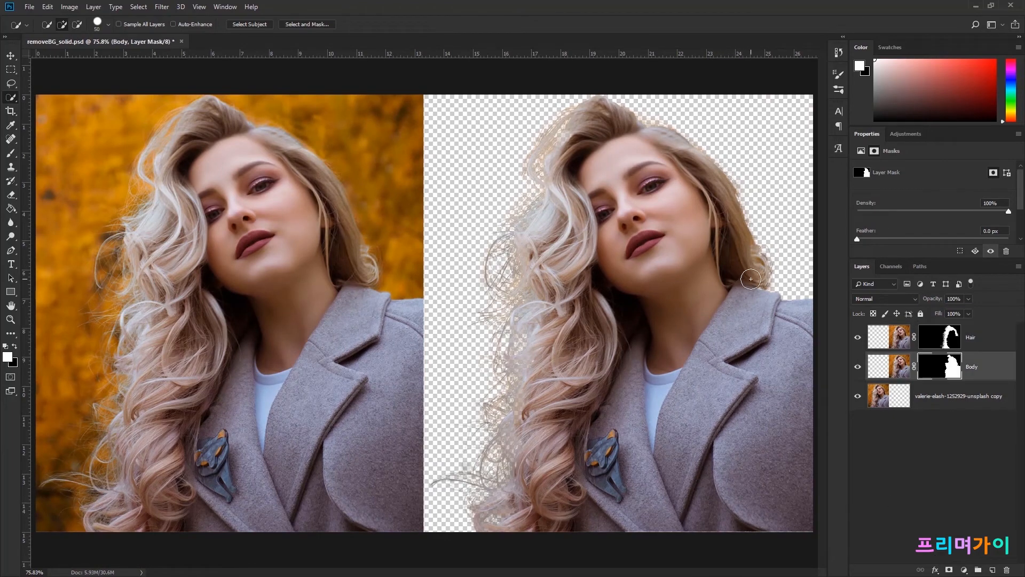
{"action": "double_click", "coordinate": [929, 365]}
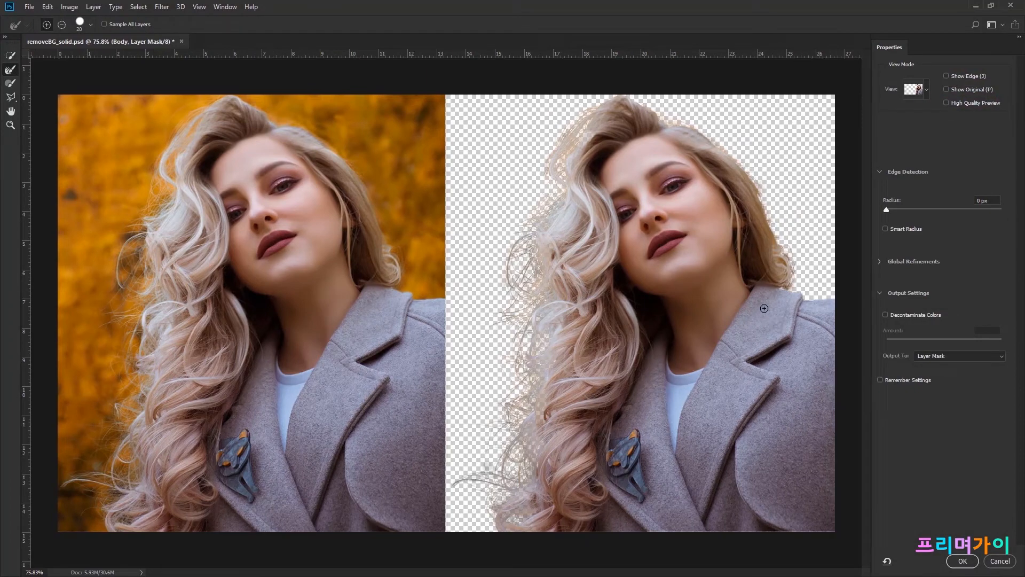
{"action": "key", "text": "ctrl+equal"}
{"action": "key", "text": "ctrl+equal"}
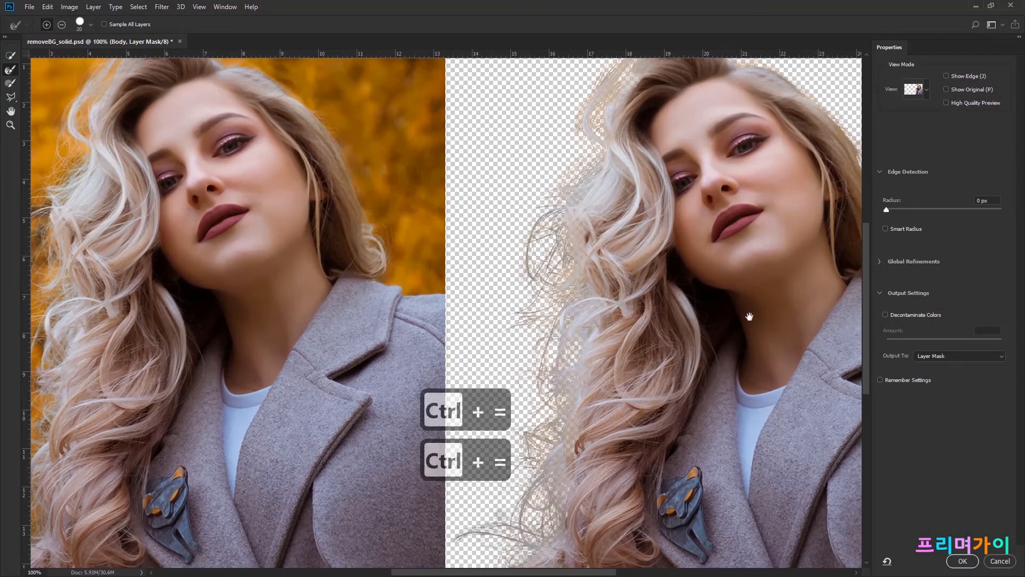
{"action": "left_click_drag", "start_coordinate": [750, 316], "coordinate": [411, 398]}
{"action": "left_click", "coordinate": [11, 57]}
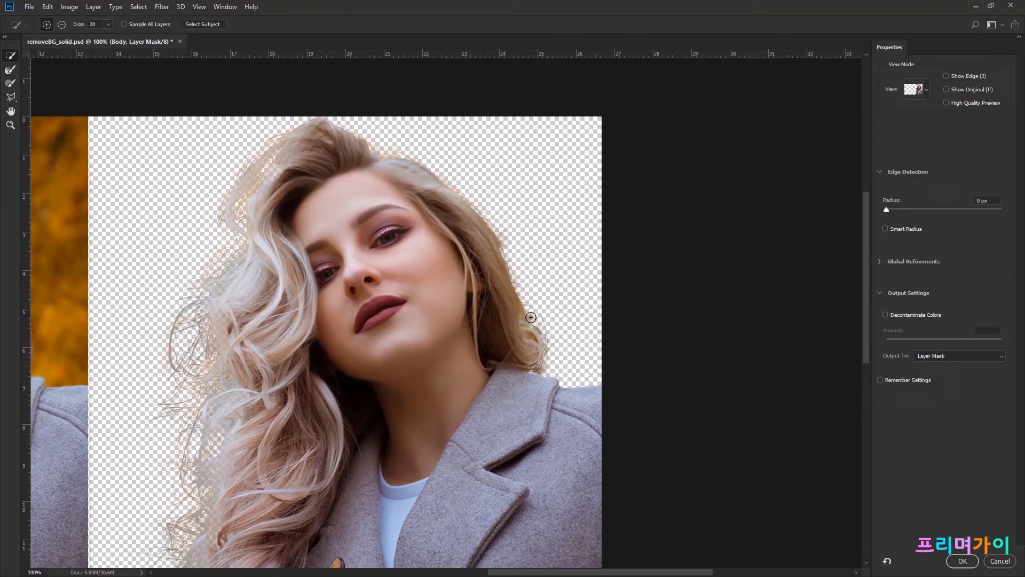
{"action": "key", "text": "alt"}
{"action": "mouse_move", "coordinate": [530, 309]}
{"action": "left_mouse_down"}
{"action": "mouse_move", "coordinate": [550, 345]}
{"action": "mouse_move", "coordinate": [545, 356]}
{"action": "mouse_move", "coordinate": [531, 308]}
{"action": "mouse_move", "coordinate": [465, 307]}
{"action": "mouse_move", "coordinate": [501, 382]}
{"action": "left_mouse_up"}
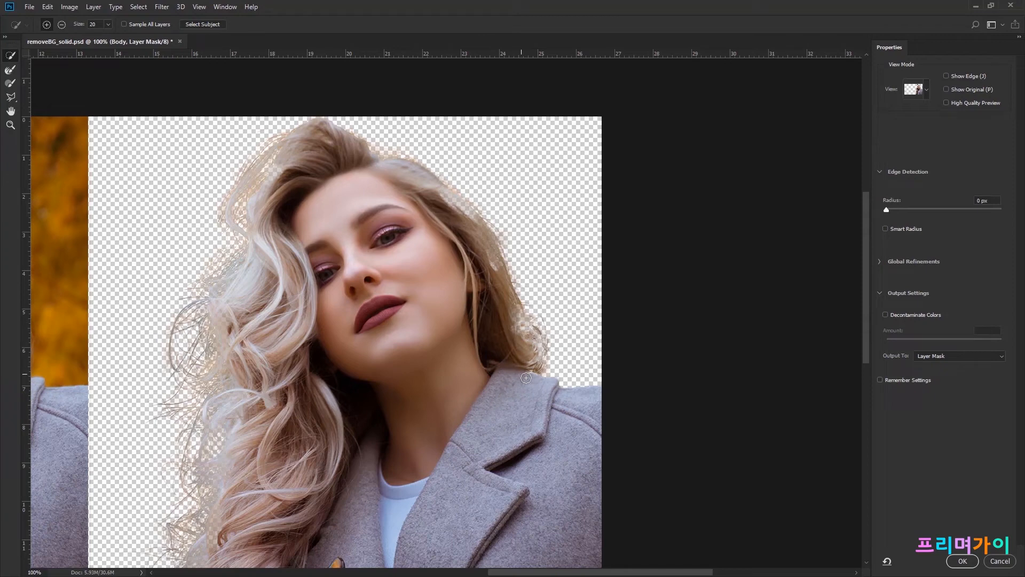
{"action": "left_click_drag", "start_coordinate": [504, 326], "coordinate": [511, 338]}
{"action": "left_click", "coordinate": [958, 558]}
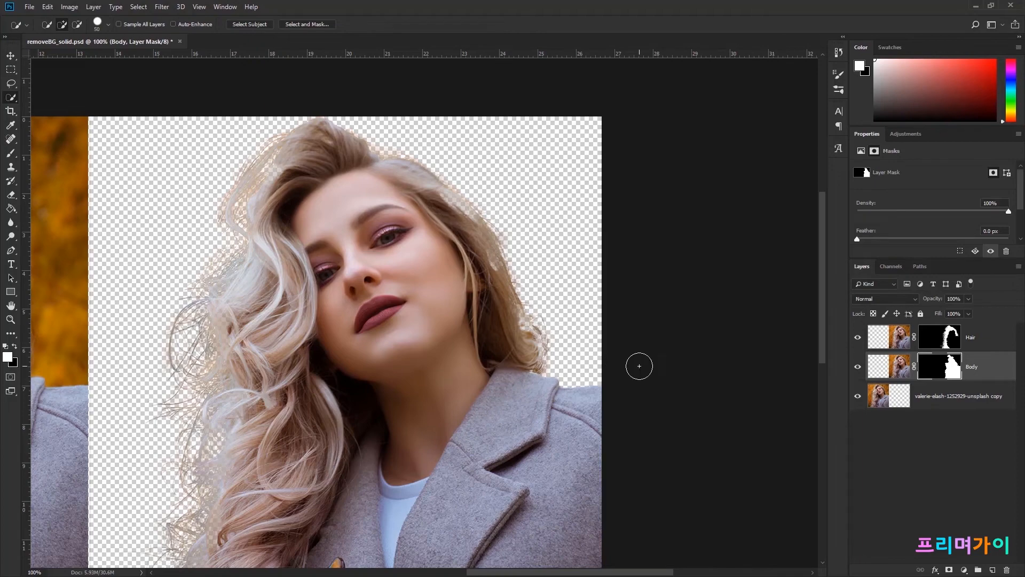
{"action": "key", "text": "ctrl+0"}
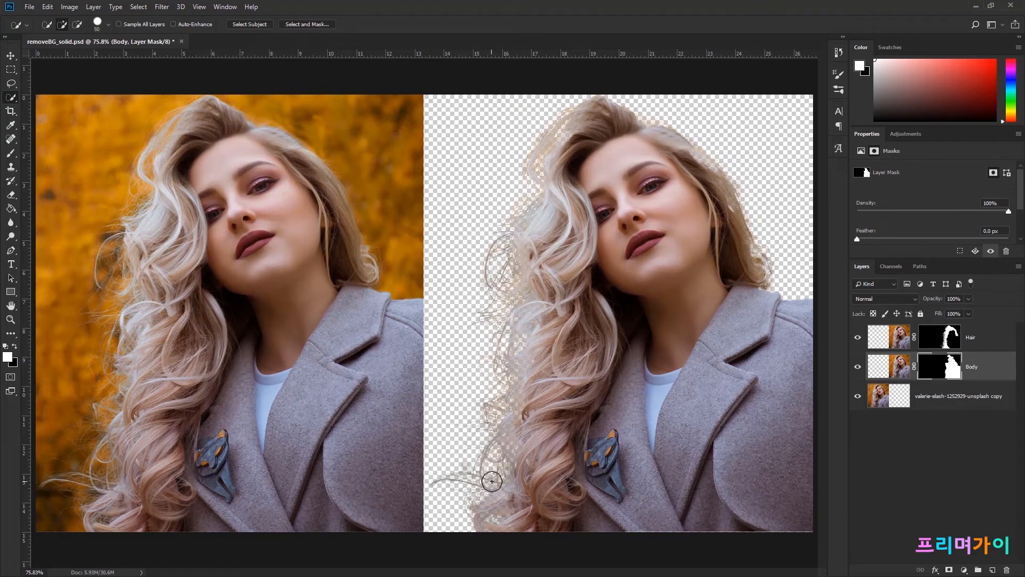
On the Hair layer's pixels, sample the light hair colour and brush it over the orange fringe of the outer mid-length curls
{"action": "key", "text": "ctrl+2"}
{"action": "key", "text": "ctrl+equal"}
{"action": "key", "text": "ctrl+equal"}
{"action": "key", "text": "ctrl+equal"}
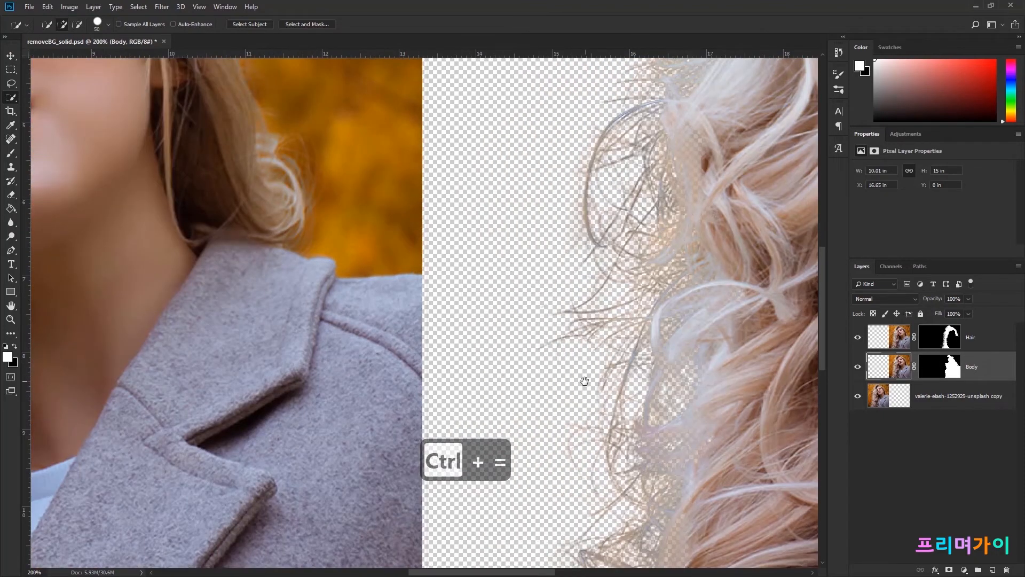
{"action": "left_click_drag", "start_coordinate": [584, 380], "coordinate": [504, 337]}
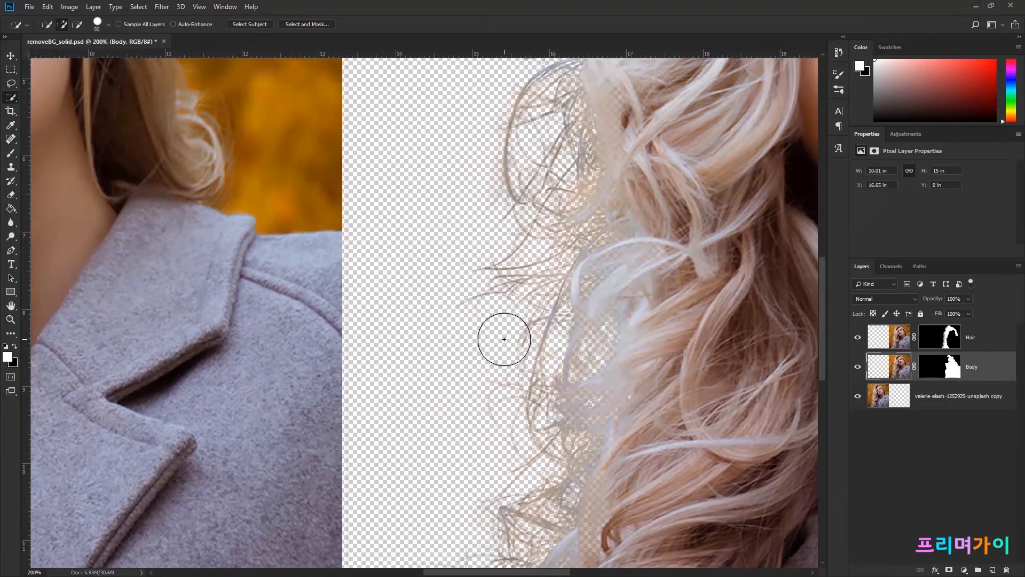
{"action": "key", "text": "alt+bracketright"}
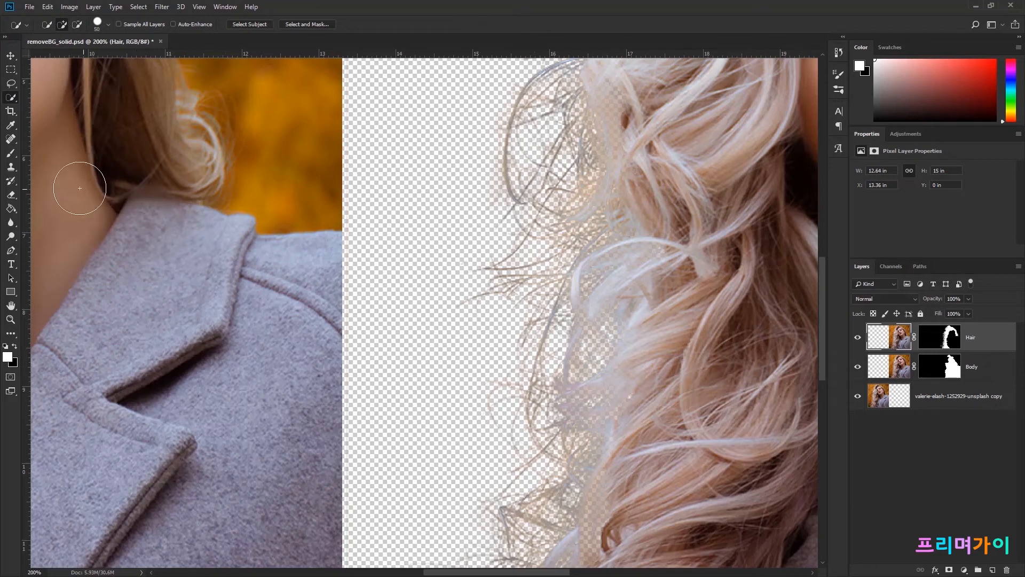
{"action": "left_click", "coordinate": [12, 154]}
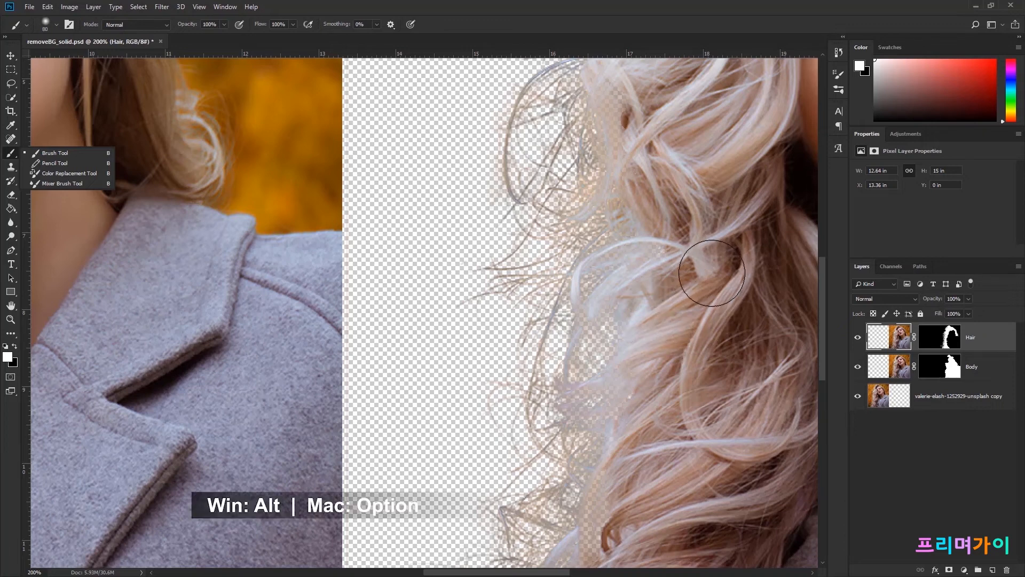
{"action": "key", "text": "alt"}
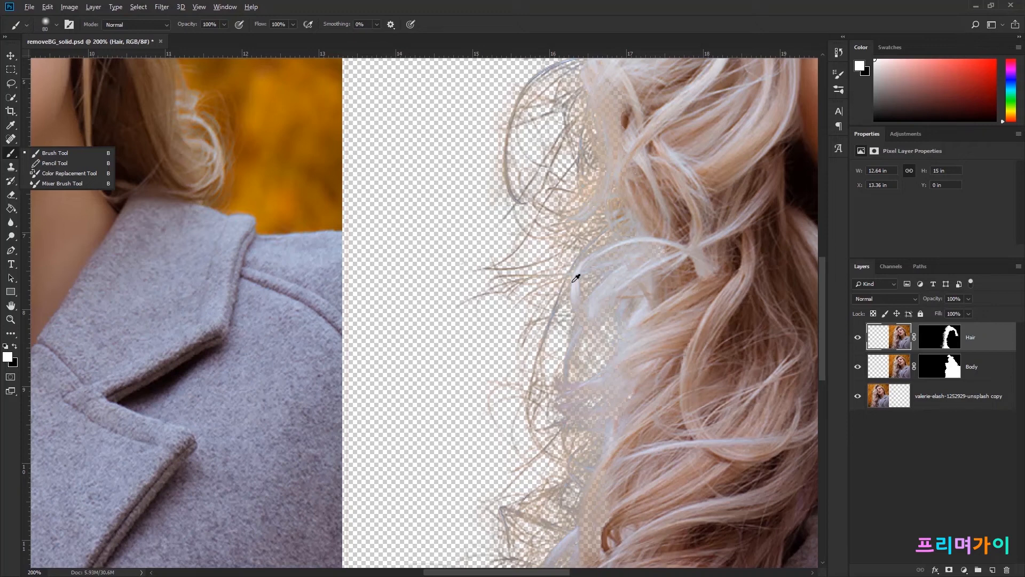
{"action": "left_click", "coordinate": [605, 288], "text": "alt"}
{"action": "mouse_move", "coordinate": [538, 241]}
{"action": "left_mouse_down"}
{"action": "mouse_move", "coordinate": [487, 303]}
{"action": "mouse_move", "coordinate": [529, 278]}
{"action": "mouse_move", "coordinate": [497, 332]}
{"action": "mouse_move", "coordinate": [505, 344]}
{"action": "mouse_move", "coordinate": [482, 400]}
{"action": "mouse_move", "coordinate": [512, 409]}
{"action": "mouse_move", "coordinate": [489, 436]}
{"action": "mouse_move", "coordinate": [524, 434]}
{"action": "mouse_move", "coordinate": [513, 436]}
{"action": "mouse_move", "coordinate": [540, 376]}
{"action": "mouse_move", "coordinate": [498, 391]}
{"action": "mouse_move", "coordinate": [491, 422]}
{"action": "mouse_move", "coordinate": [517, 299]}
{"action": "mouse_move", "coordinate": [482, 382]}
{"action": "mouse_move", "coordinate": [490, 404]}
{"action": "mouse_move", "coordinate": [508, 280]}
{"action": "mouse_move", "coordinate": [499, 238]}
{"action": "left_mouse_up"}
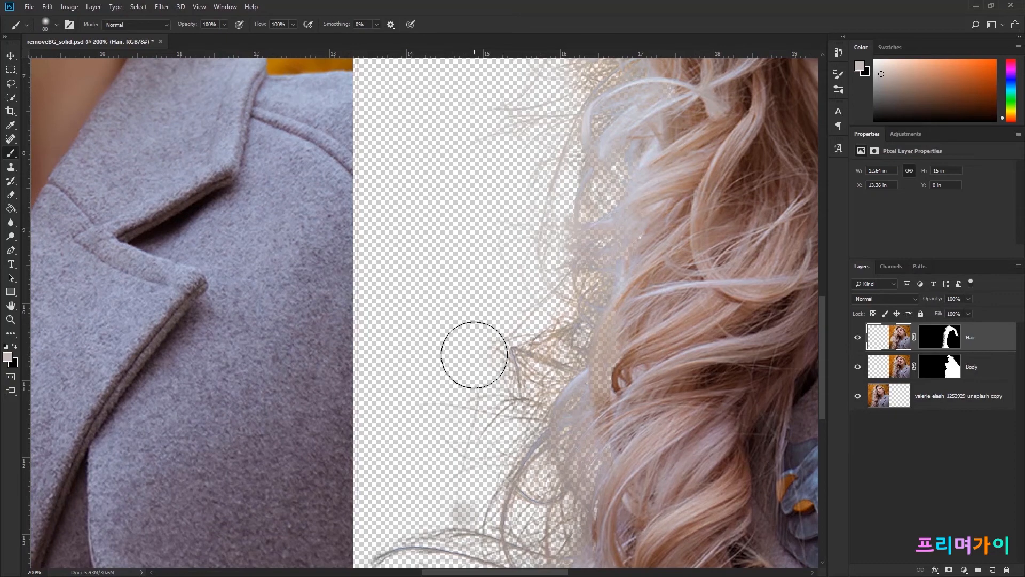
Resample nearby hair tones and brush them over the orange-tinted strands between the mid-length and lower curls
{"action": "left_click", "coordinate": [602, 308]}
{"action": "left_click", "coordinate": [619, 304], "text": "alt"}
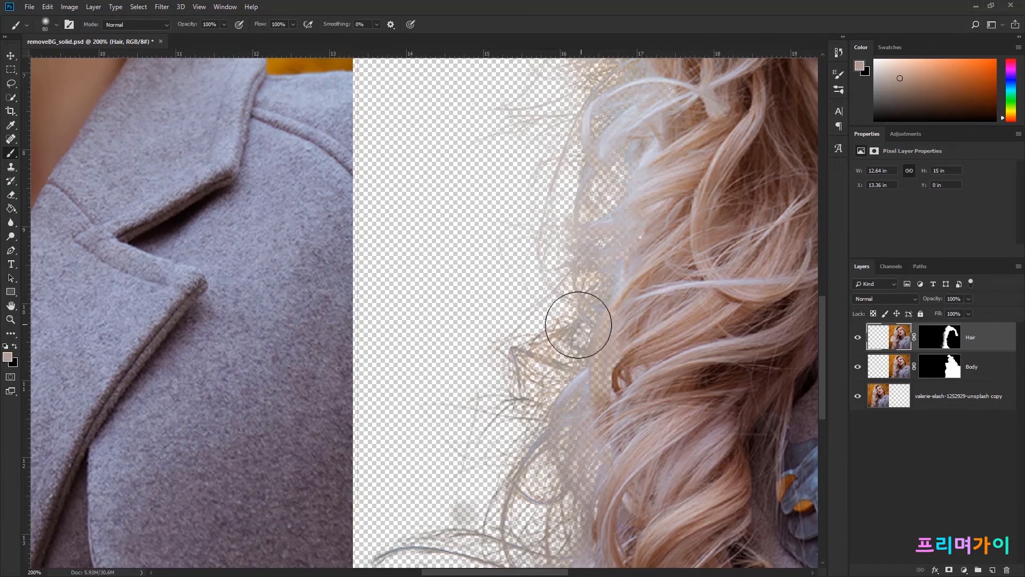
{"action": "mouse_move", "coordinate": [578, 325]}
{"action": "left_mouse_down"}
{"action": "mouse_move", "coordinate": [503, 358]}
{"action": "mouse_move", "coordinate": [492, 376]}
{"action": "mouse_move", "coordinate": [531, 348]}
{"action": "mouse_move", "coordinate": [468, 453]}
{"action": "left_mouse_up"}
{"action": "left_click", "coordinate": [578, 382], "text": "alt"}
{"action": "mouse_move", "coordinate": [577, 384]}
{"action": "left_mouse_down"}
{"action": "mouse_move", "coordinate": [547, 385]}
{"action": "mouse_move", "coordinate": [474, 436]}
{"action": "mouse_move", "coordinate": [548, 335]}
{"action": "mouse_move", "coordinate": [526, 436]}
{"action": "mouse_move", "coordinate": [590, 234]}
{"action": "left_mouse_up"}
{"action": "left_click", "coordinate": [528, 308], "text": "alt"}
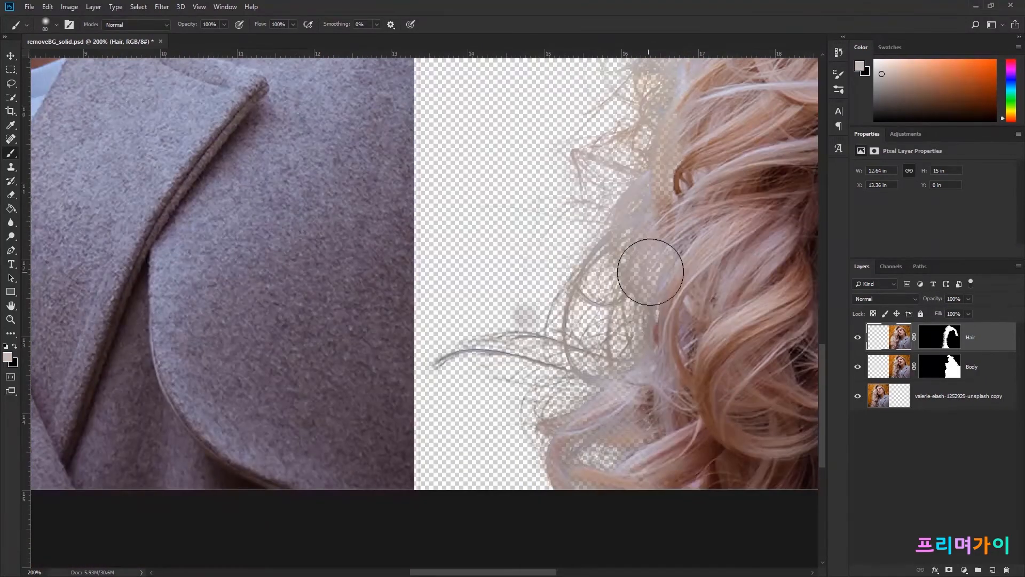
Recolour the fringe and long flyaway strands of the lowest curls with brush colours sampled from the adjacent hair
{"action": "left_click", "coordinate": [652, 285], "text": "alt"}
{"action": "left_click", "coordinate": [662, 280], "text": "alt"}
{"action": "left_click_drag", "start_coordinate": [663, 280], "coordinate": [454, 379]}
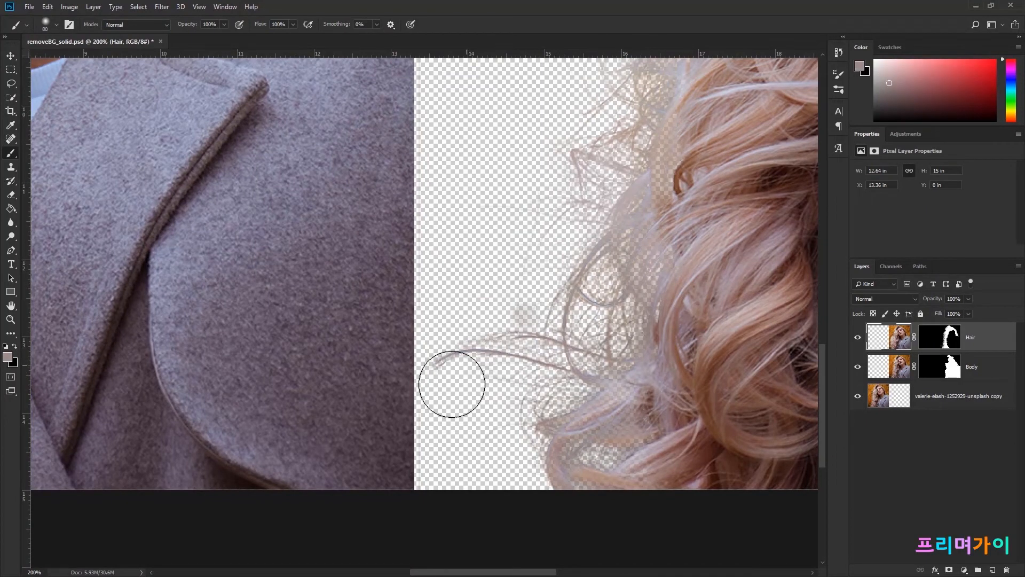
{"action": "left_click", "coordinate": [604, 415], "text": "alt"}
{"action": "mouse_move", "coordinate": [619, 321]}
{"action": "left_mouse_down"}
{"action": "mouse_move", "coordinate": [556, 303]}
{"action": "mouse_move", "coordinate": [585, 273]}
{"action": "mouse_move", "coordinate": [558, 300]}
{"action": "mouse_move", "coordinate": [587, 305]}
{"action": "left_mouse_up"}
Brush sampled hair colours over the orange fringe of the upper side curls, the crown and the hair edge beyond the face
{"action": "key", "text": "ctrl+minus"}
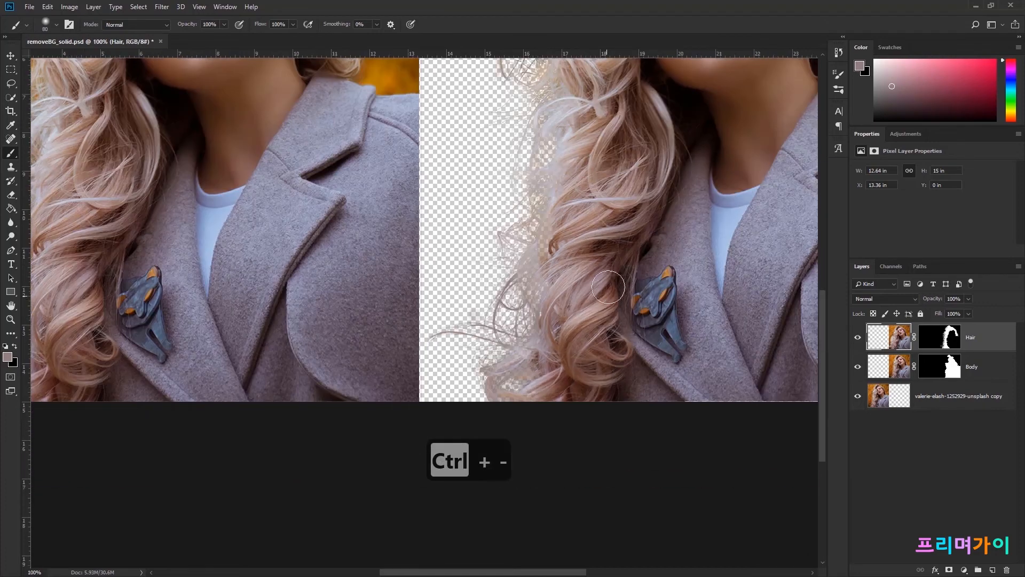
{"action": "left_click_drag", "start_coordinate": [588, 228], "coordinate": [555, 382]}
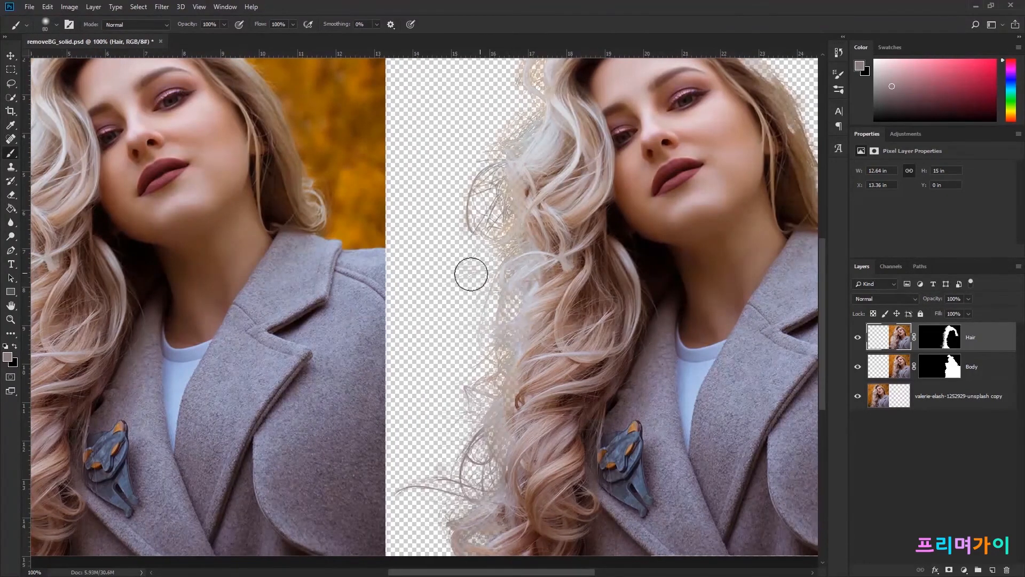
{"action": "left_click", "coordinate": [514, 167], "text": "alt"}
{"action": "mouse_move", "coordinate": [481, 160]}
{"action": "left_mouse_down"}
{"action": "mouse_move", "coordinate": [468, 271]}
{"action": "mouse_move", "coordinate": [499, 162]}
{"action": "left_mouse_up"}
{"action": "left_click_drag", "start_coordinate": [513, 204], "coordinate": [466, 385]}
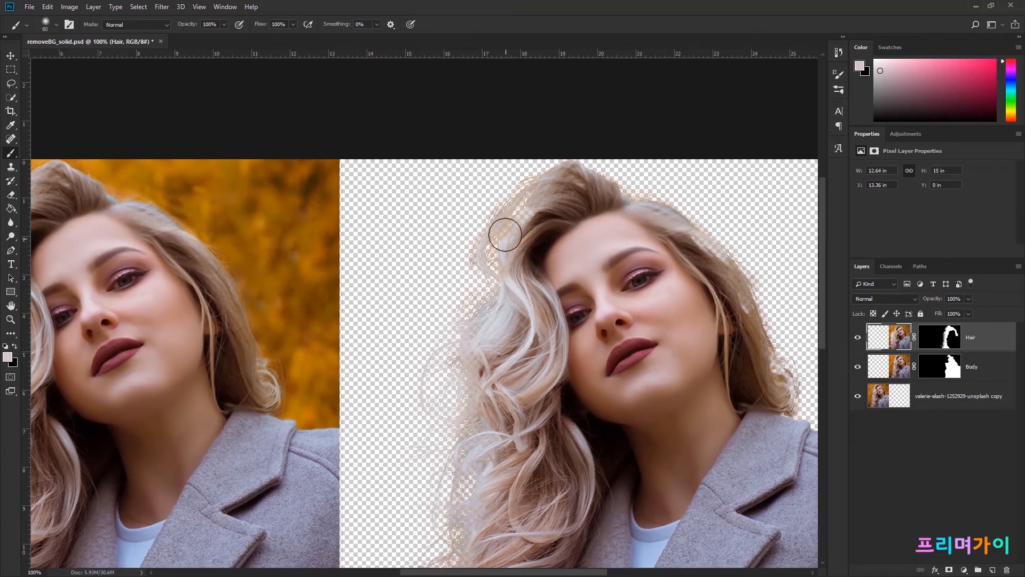
{"action": "left_click", "coordinate": [540, 178], "text": "alt"}
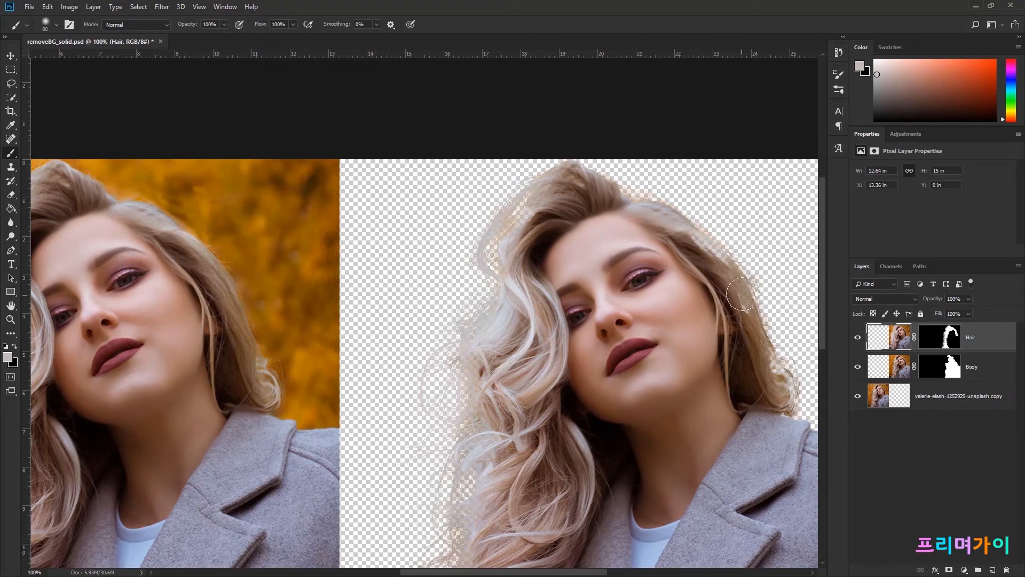
Inspect the whole Hair mask in black and white in Select and Mask, and return to the document
{"action": "double_click", "coordinate": [945, 344]}
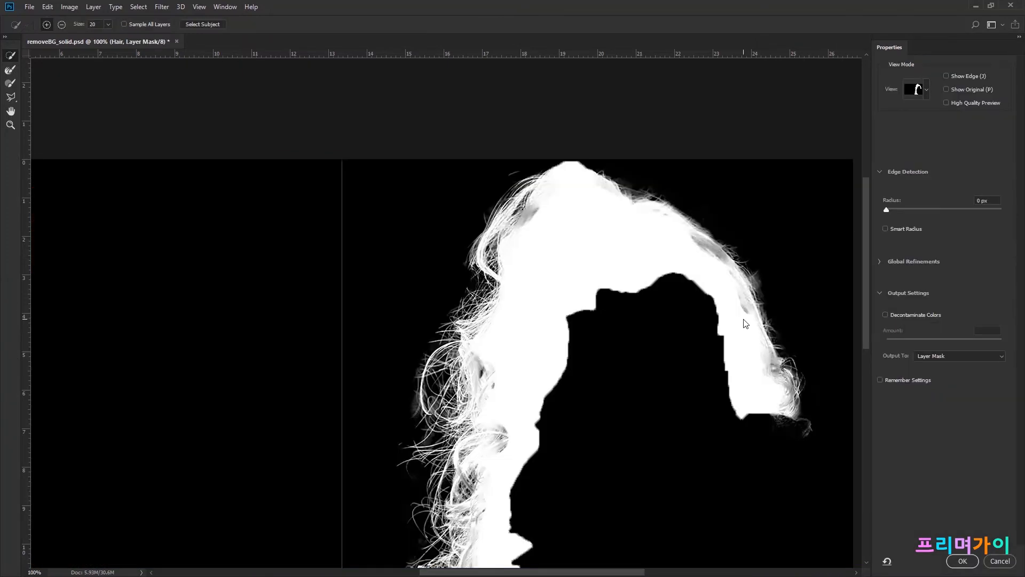
{"action": "key", "text": "ctrl+minus"}
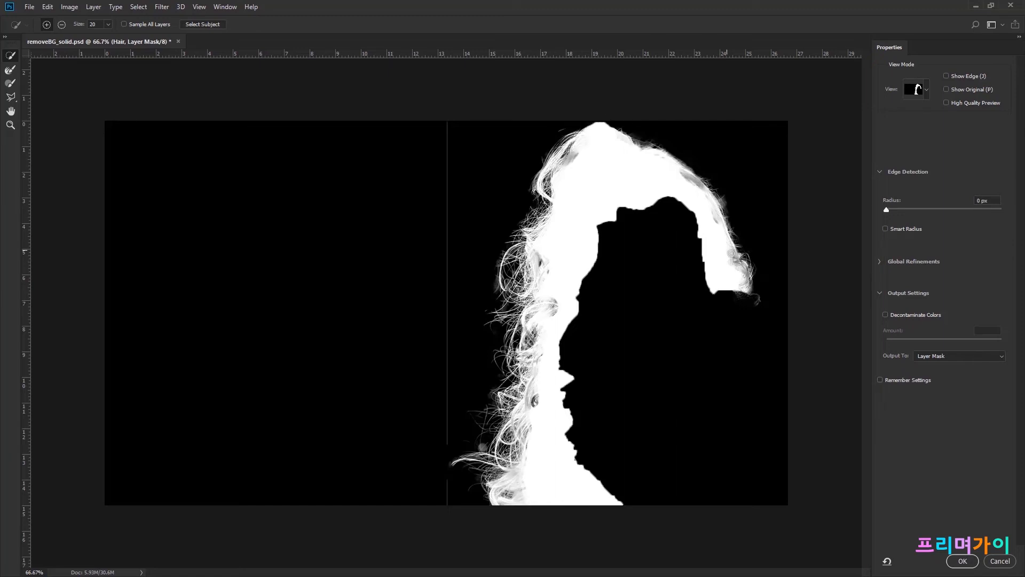
{"action": "left_click", "coordinate": [962, 561]}
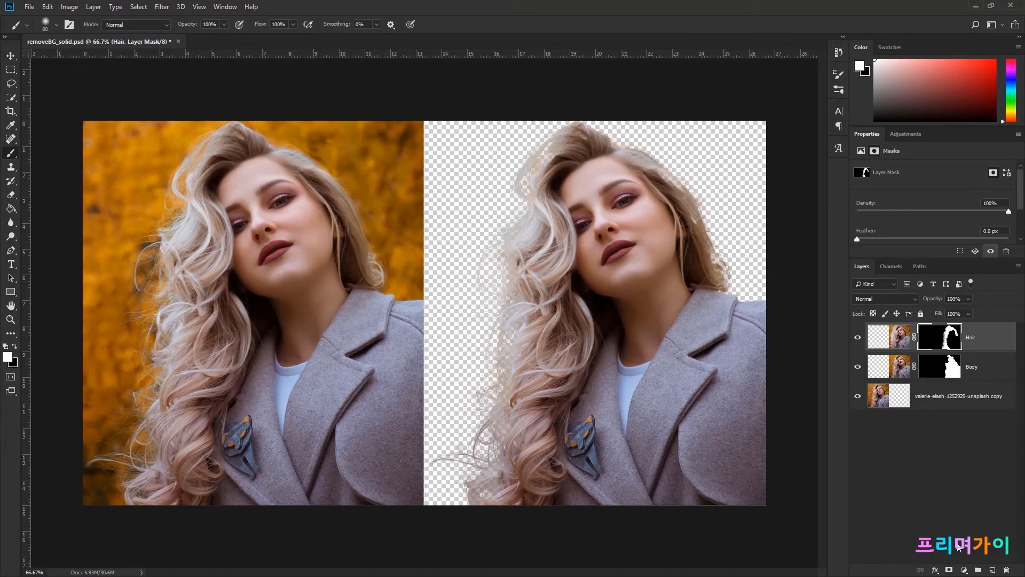
Add a new empty layer above Hair and clip it to the Hair layer
{"action": "left_click", "coordinate": [957, 476]}
{"action": "left_click", "coordinate": [992, 569]}
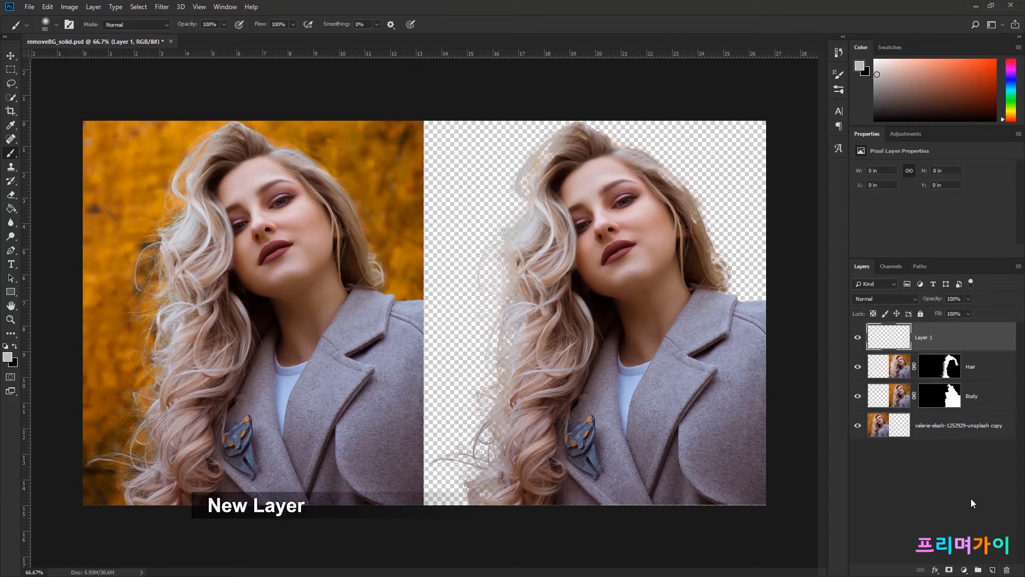
{"action": "left_click", "coordinate": [885, 348], "text": "alt"}
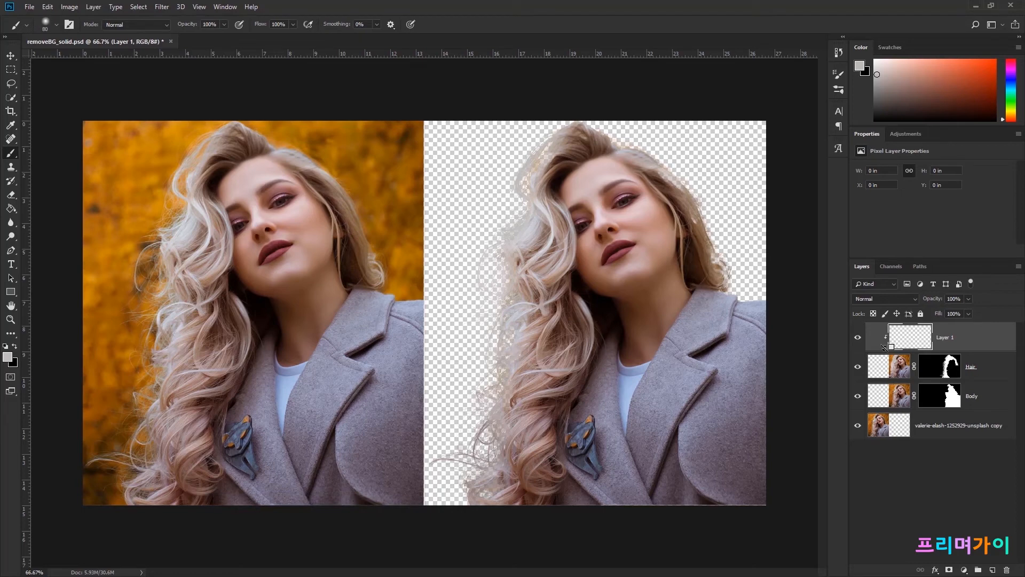
Load the Hair layer's mask as a selection to examine its outline, and deselect it
{"action": "left_click", "coordinate": [943, 374]}
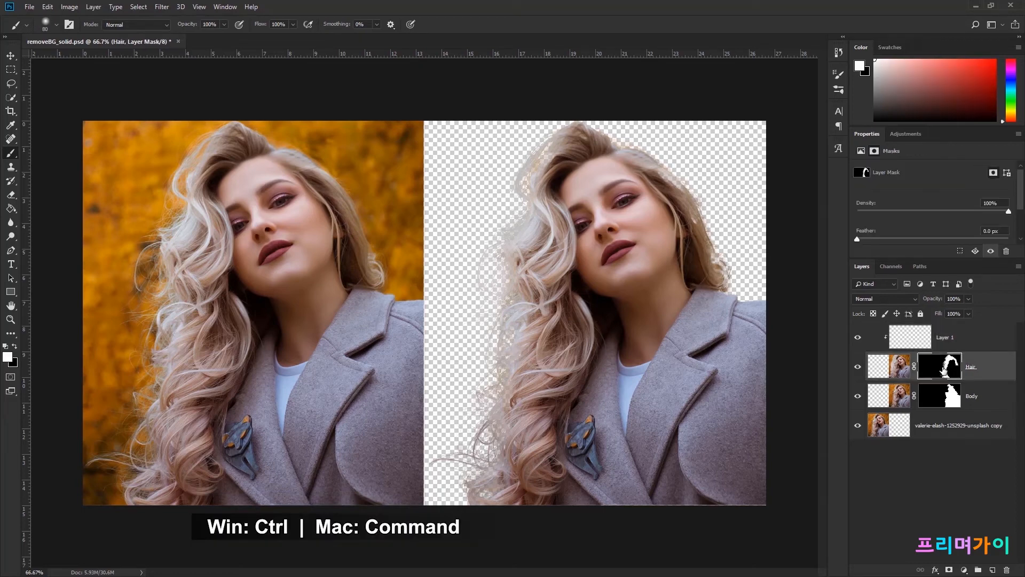
{"action": "left_click", "coordinate": [943, 370], "text": "ctrl"}
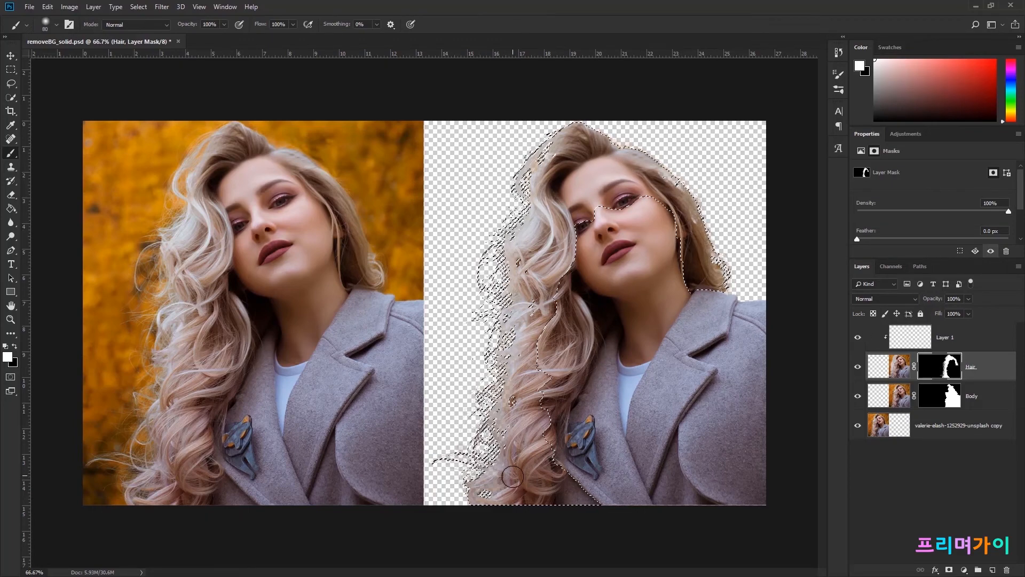
{"action": "key", "text": "ctrl+d"}
Paint the sampled light grey hair colour broadly over the whole masked hair area on the Hair layer's pixels
{"action": "left_click", "coordinate": [889, 367]}
{"action": "mouse_move", "coordinate": [526, 361]}
{"action": "left_mouse_down"}
{"action": "mouse_move", "coordinate": [509, 390]}
{"action": "mouse_move", "coordinate": [529, 338]}
{"action": "mouse_move", "coordinate": [680, 178]}
{"action": "mouse_move", "coordinate": [710, 283]}
{"action": "left_mouse_up"}
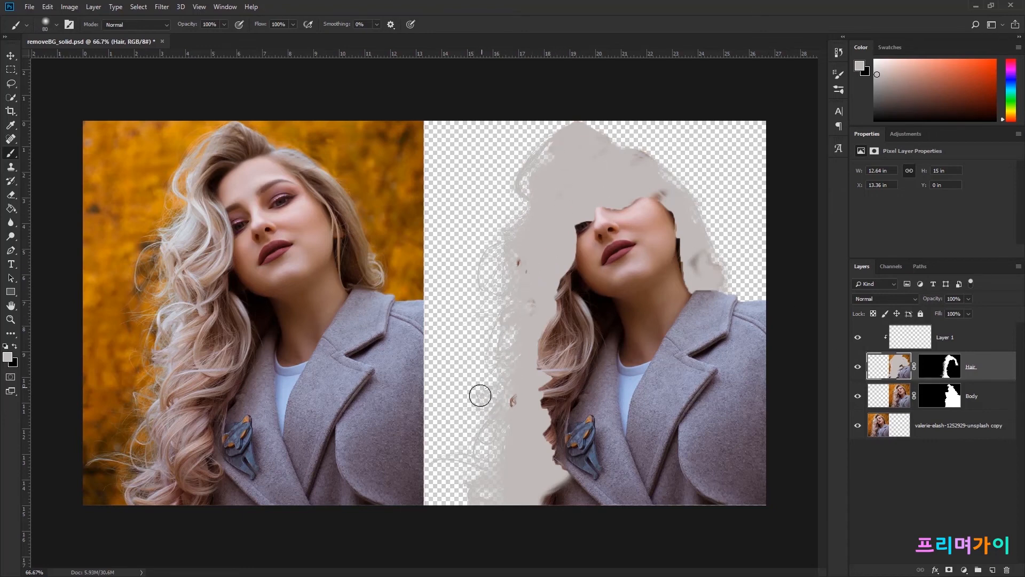
Undo the light grey paint over the Hair layer and select the clipped empty Layer 1 above it
{"action": "key", "text": "ctrl+z"}
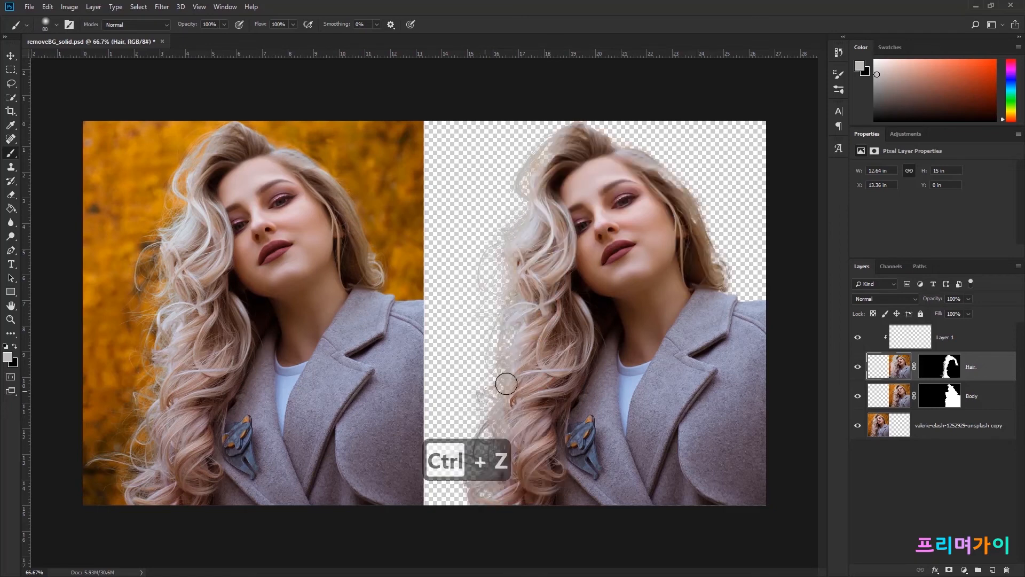
{"action": "left_click", "coordinate": [906, 341]}
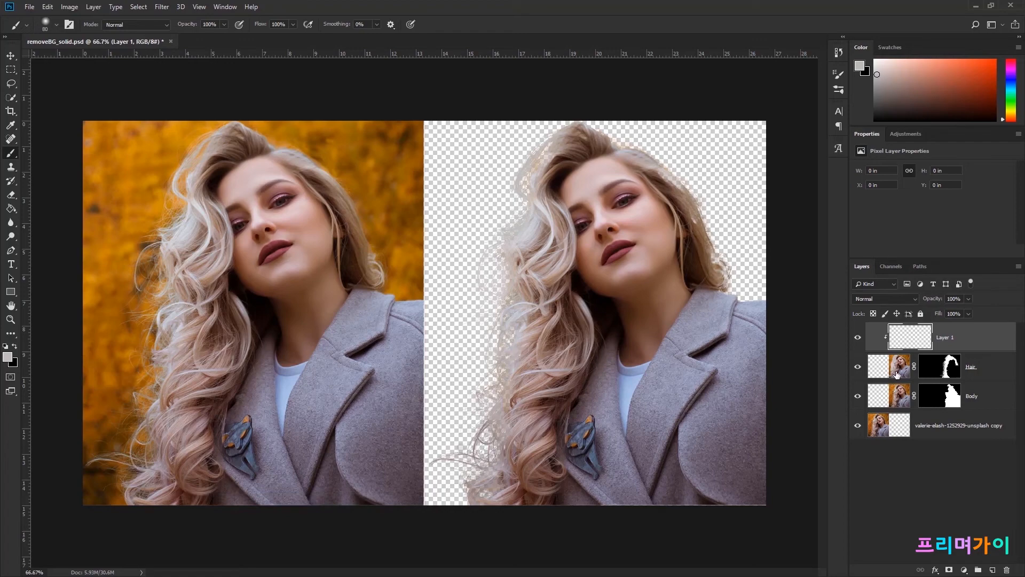
Load the Hair layer's mask as a selection and contract it by 10 pixels
{"action": "left_click", "coordinate": [942, 372]}
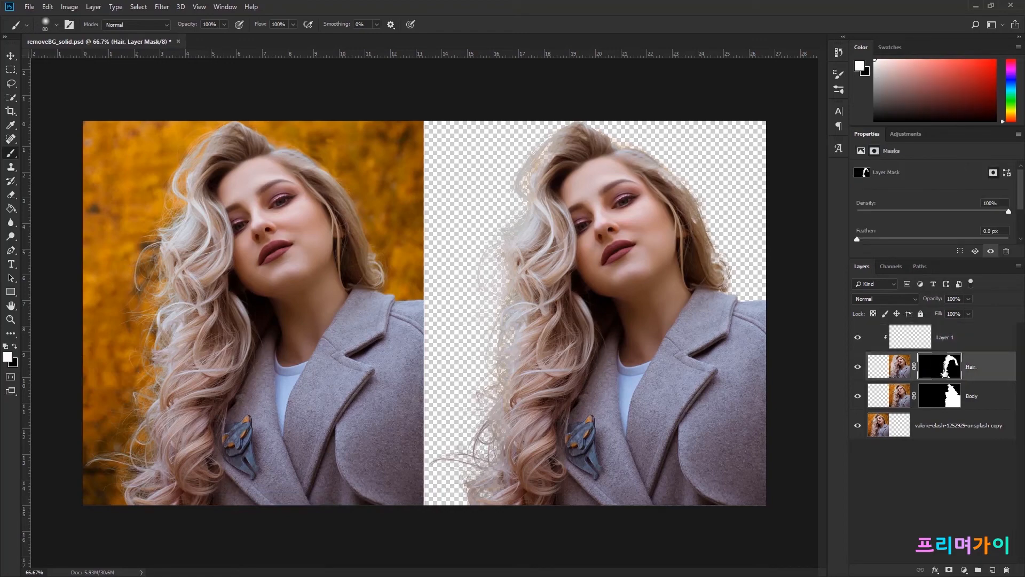
{"action": "left_click", "coordinate": [946, 376], "text": "ctrl"}
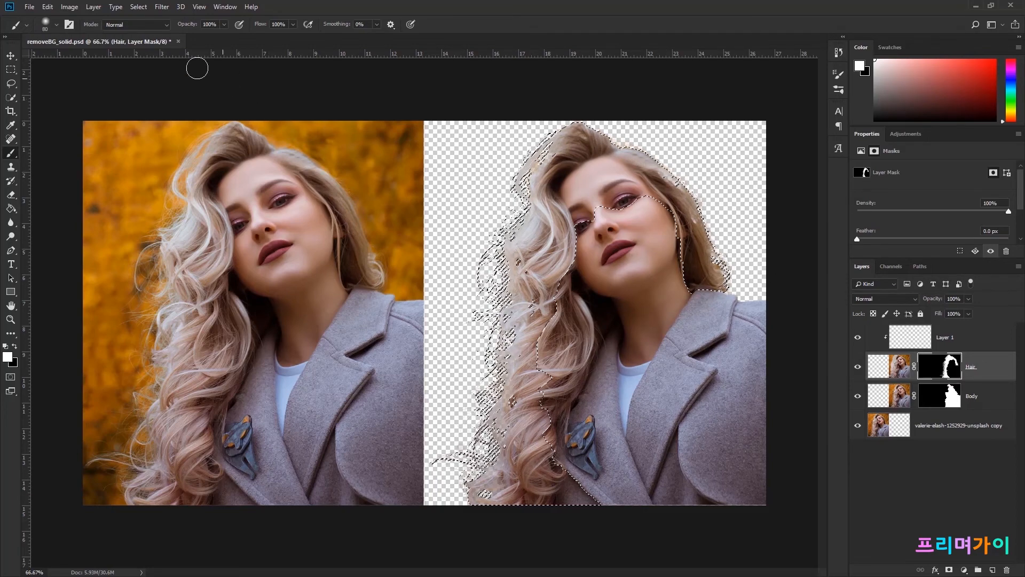
{"action": "left_click", "coordinate": [138, 7]}
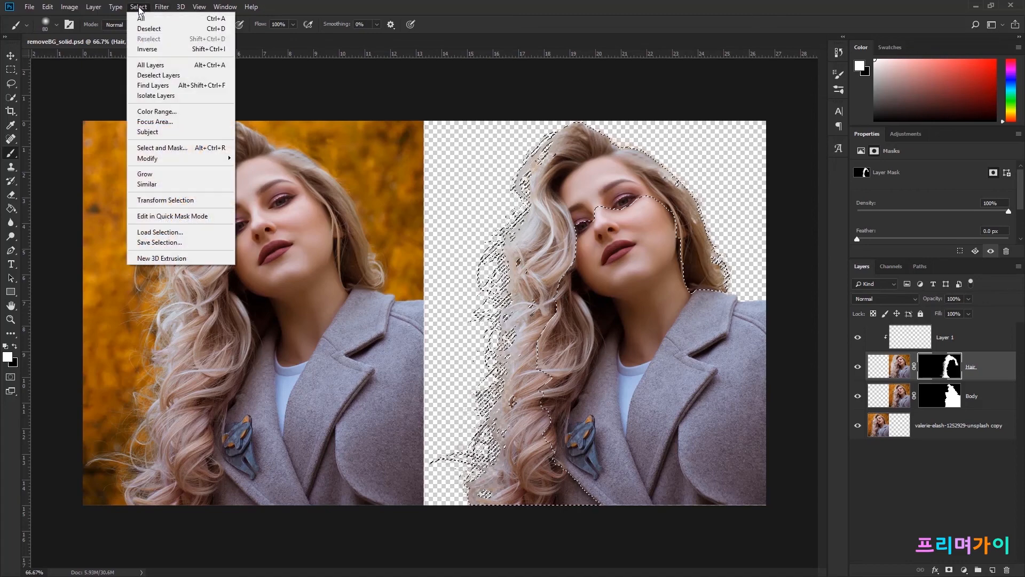
{"action": "mouse_move", "coordinate": [139, 159]}
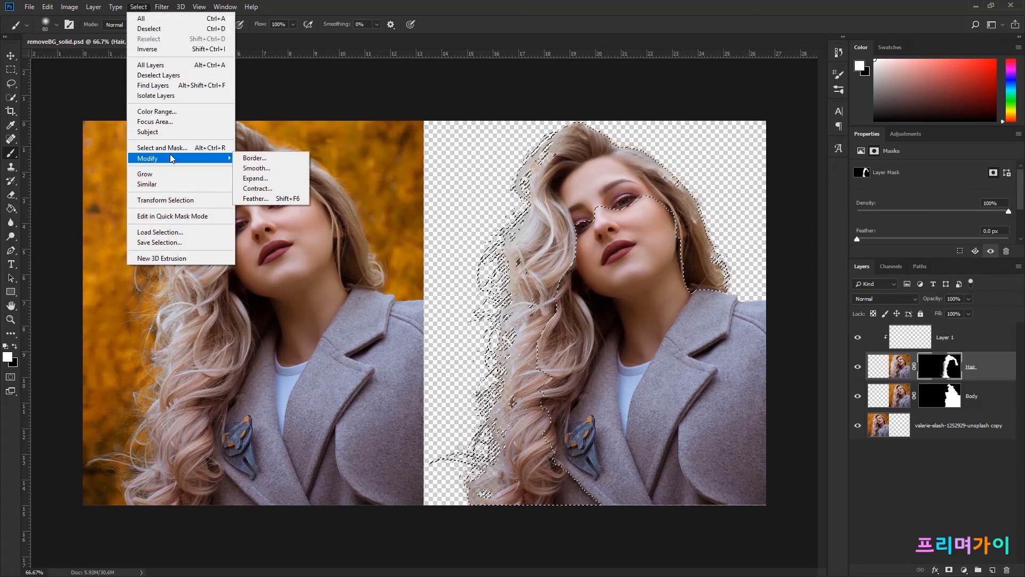
{"action": "left_click", "coordinate": [246, 188]}
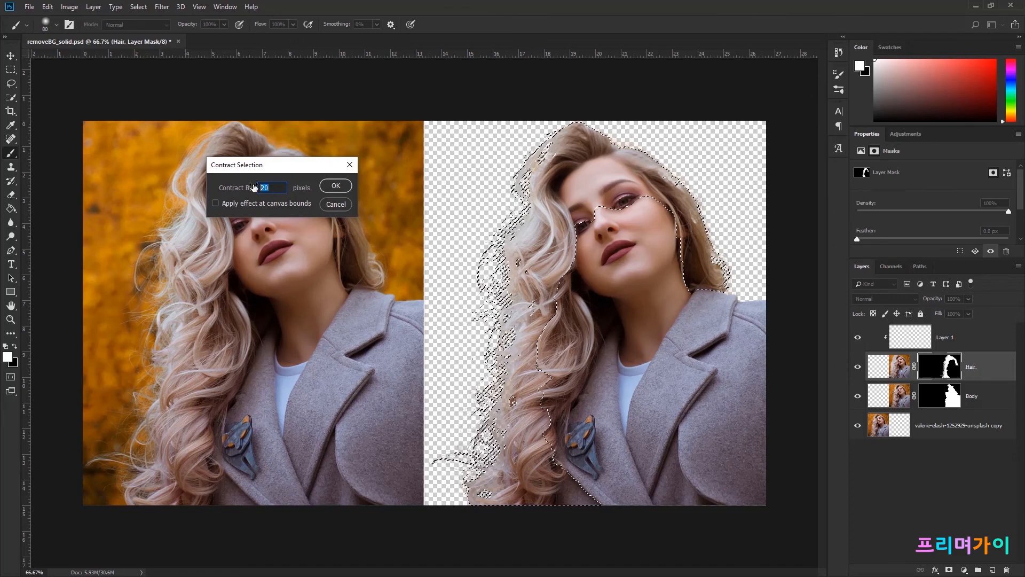
{"action": "type", "text": "10"}
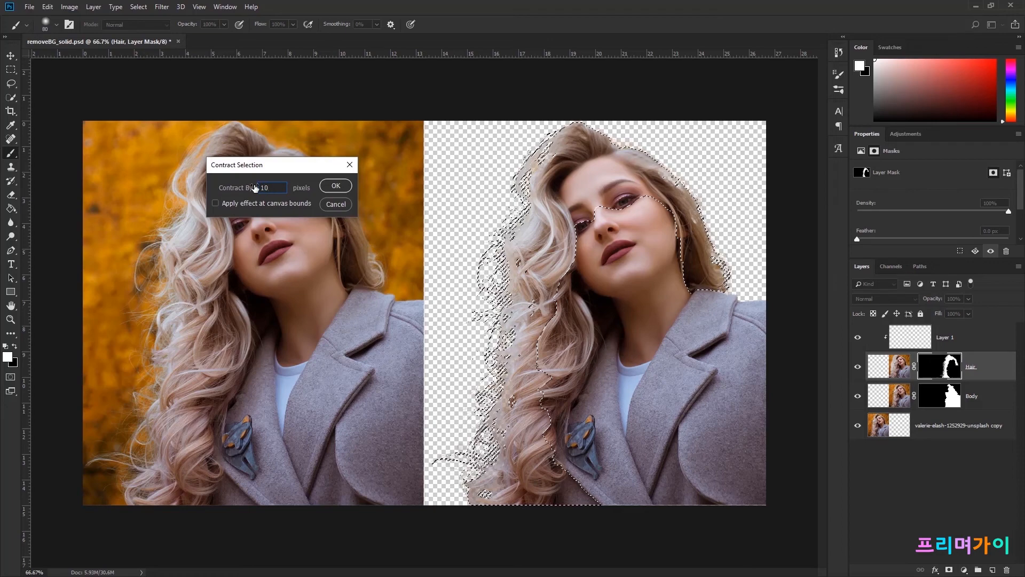
{"action": "left_click", "coordinate": [333, 185]}
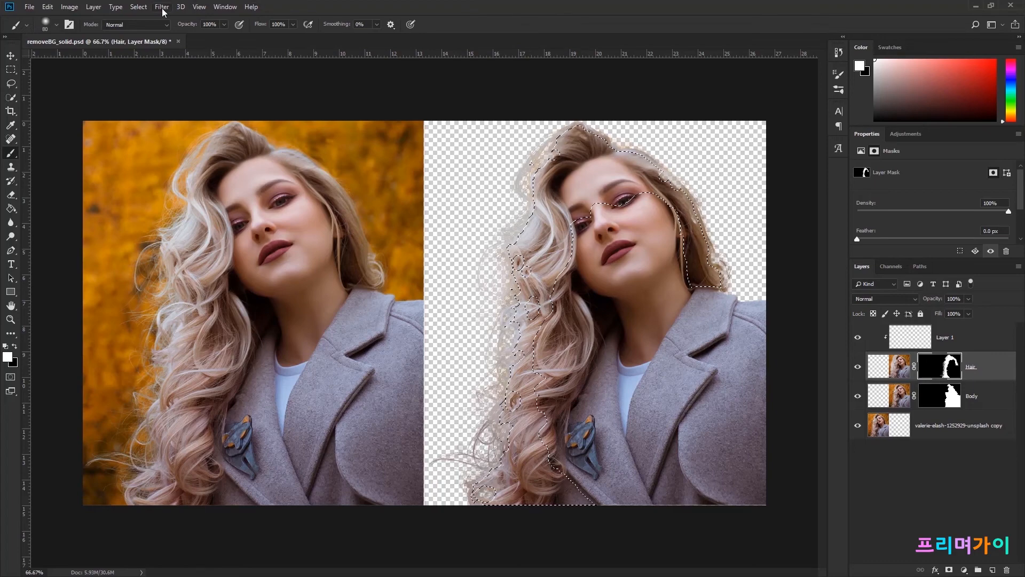
Invert the selection, add it to Layer 1 as a layer mask, and check that mask in Select and Mask
{"action": "left_click", "coordinate": [138, 7]}
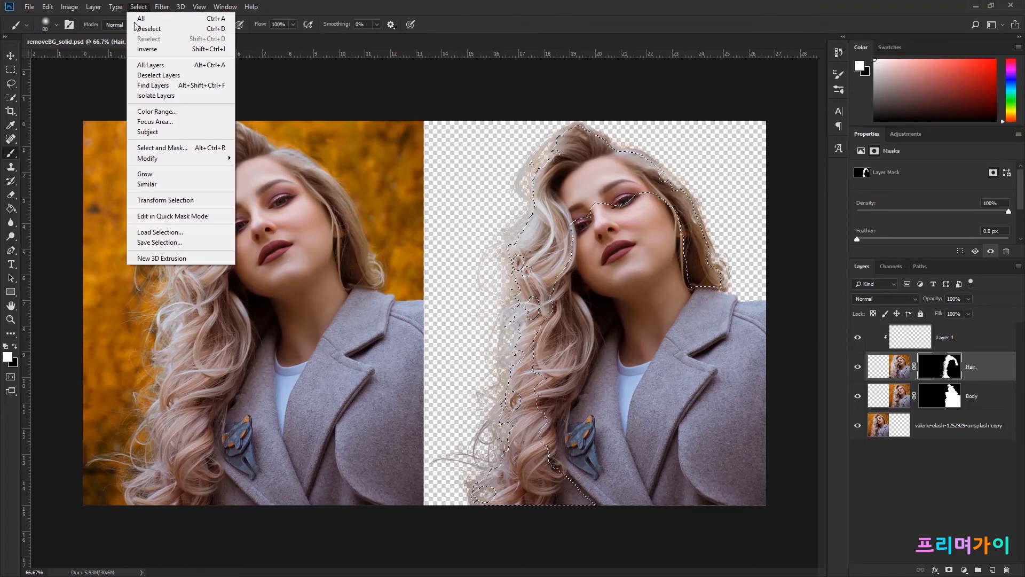
{"action": "left_click", "coordinate": [141, 19]}
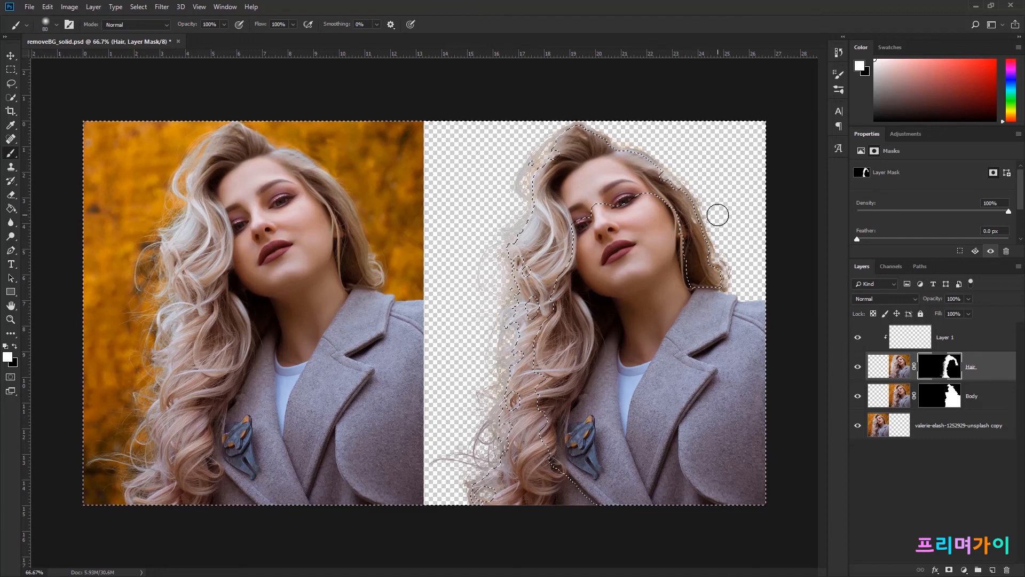
{"action": "left_click", "coordinate": [912, 338]}
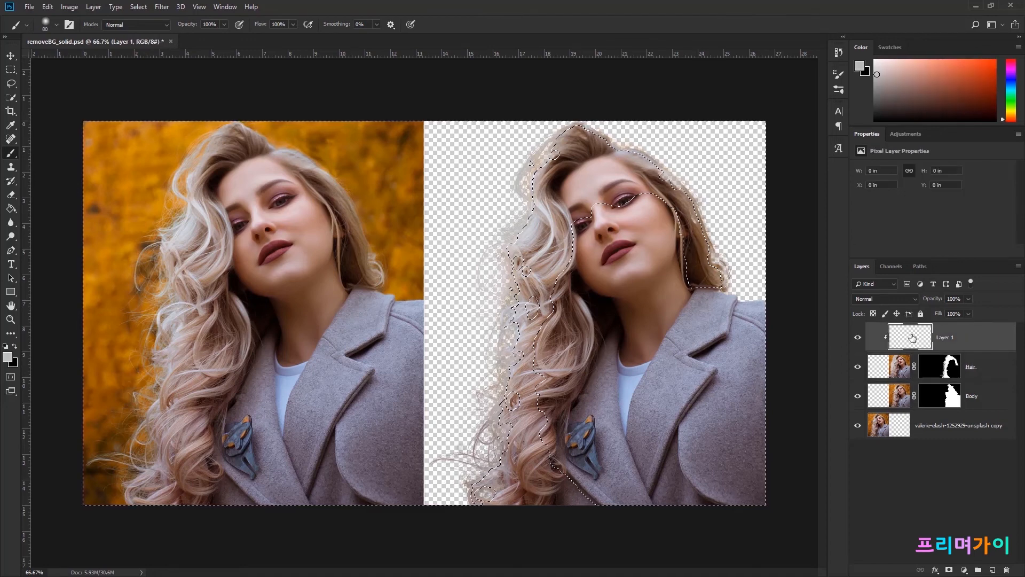
{"action": "left_click", "coordinate": [948, 570]}
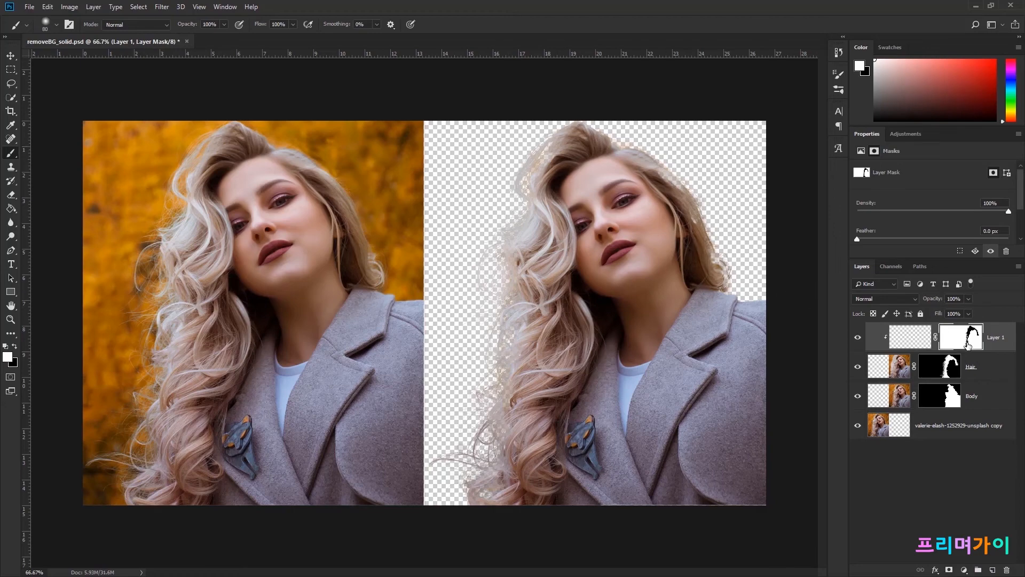
{"action": "double_click", "coordinate": [968, 344]}
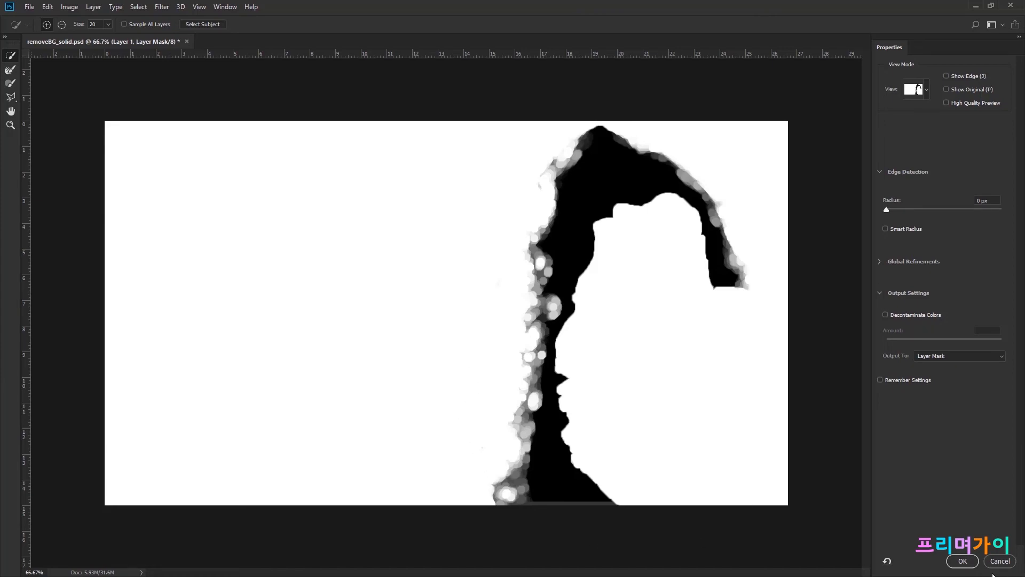
{"action": "left_click", "coordinate": [962, 562]}
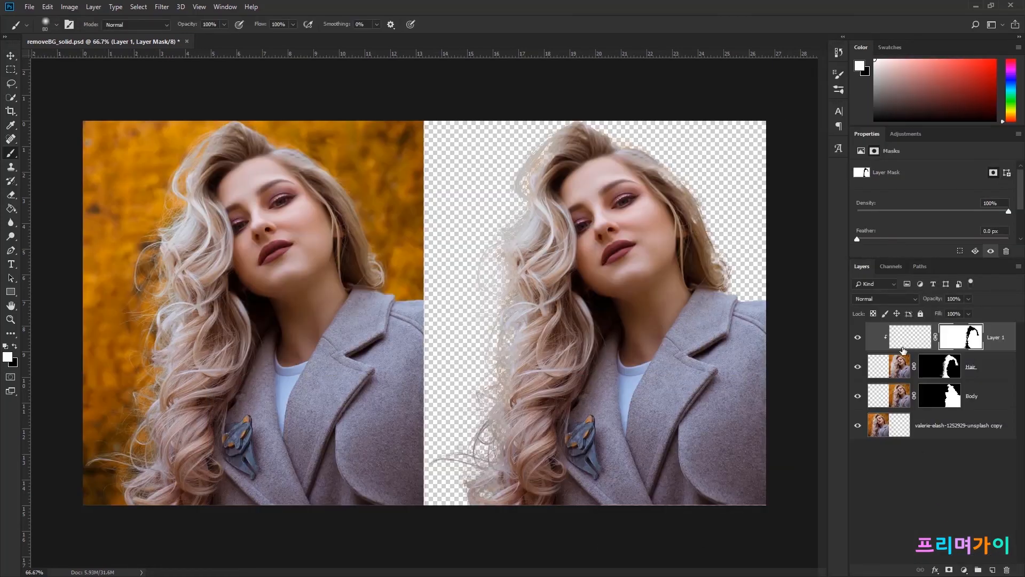
Test Layer 1's mask by painting orange-red all around the hair with a 175 px brush, and undo the paint
{"action": "left_click", "coordinate": [906, 336]}
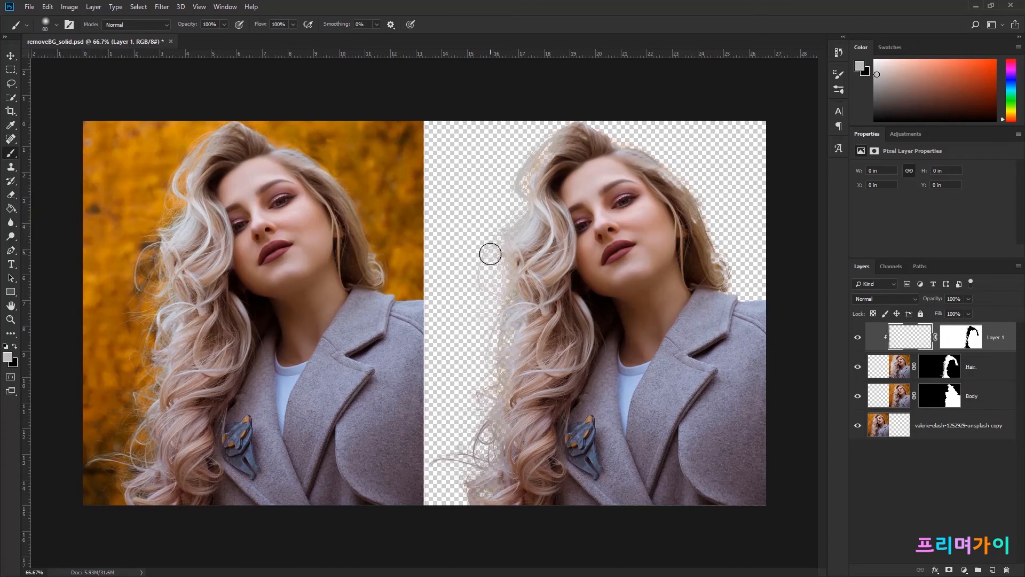
{"action": "key", "text": "ctrl+equal"}
{"action": "key", "text": "ctrl+equal"}
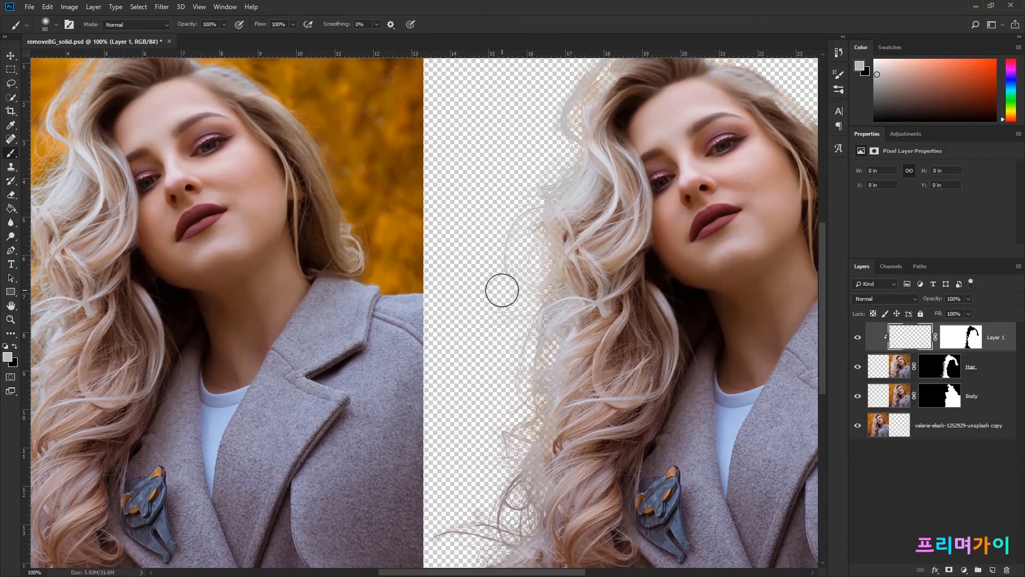
{"action": "key", "text": "ctrl+minus"}
{"action": "key", "text": "ctrl+minus"}
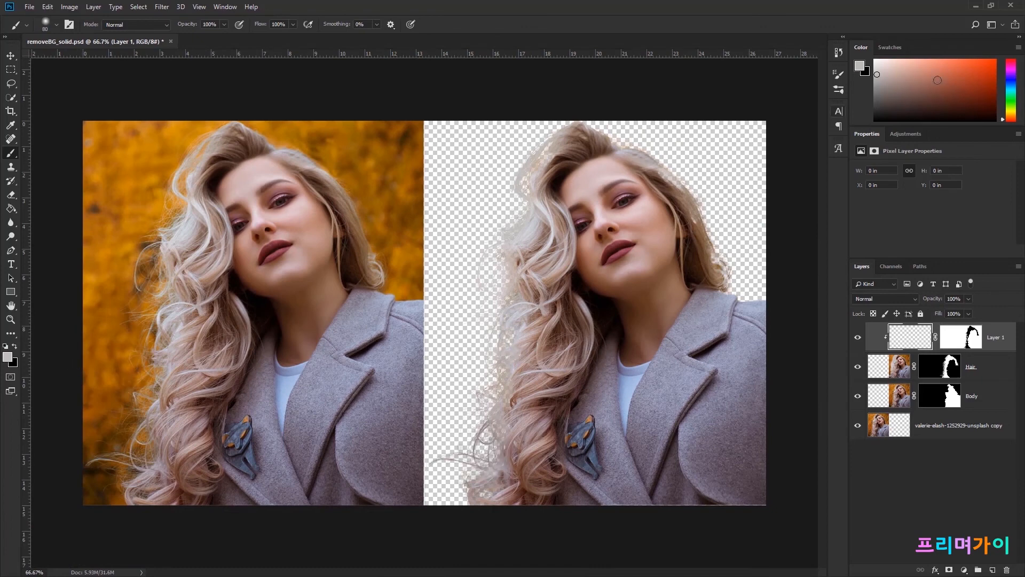
{"action": "left_click", "coordinate": [994, 77]}
{"action": "key", "text": "bracketright"}
{"action": "key", "text": "bracketright"}
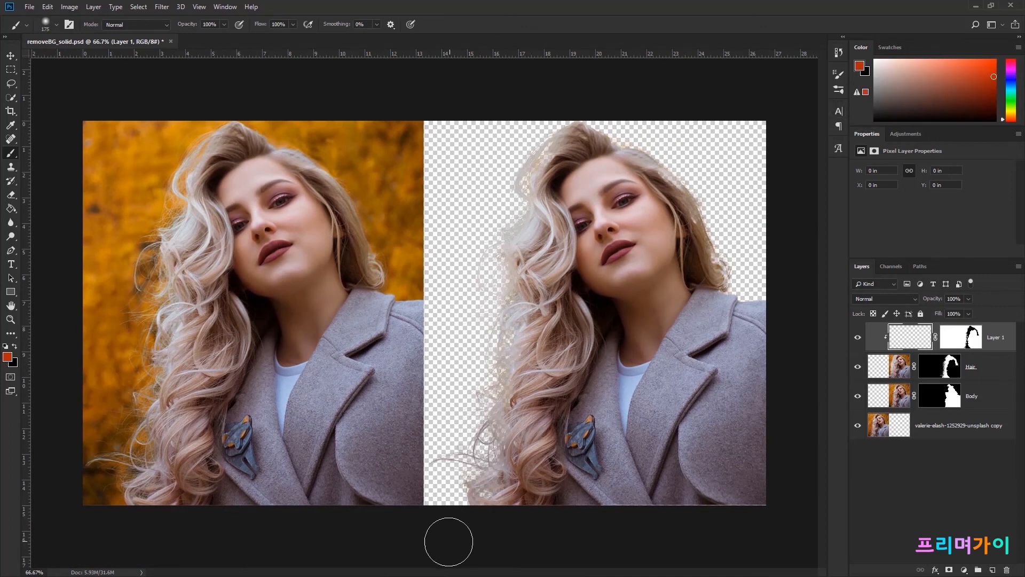
{"action": "mouse_move", "coordinate": [435, 478]}
{"action": "left_mouse_down"}
{"action": "mouse_move", "coordinate": [485, 499]}
{"action": "mouse_move", "coordinate": [526, 329]}
{"action": "mouse_move", "coordinate": [518, 482]}
{"action": "mouse_move", "coordinate": [509, 363]}
{"action": "mouse_move", "coordinate": [531, 198]}
{"action": "mouse_move", "coordinate": [585, 135]}
{"action": "mouse_move", "coordinate": [728, 238]}
{"action": "left_mouse_up"}
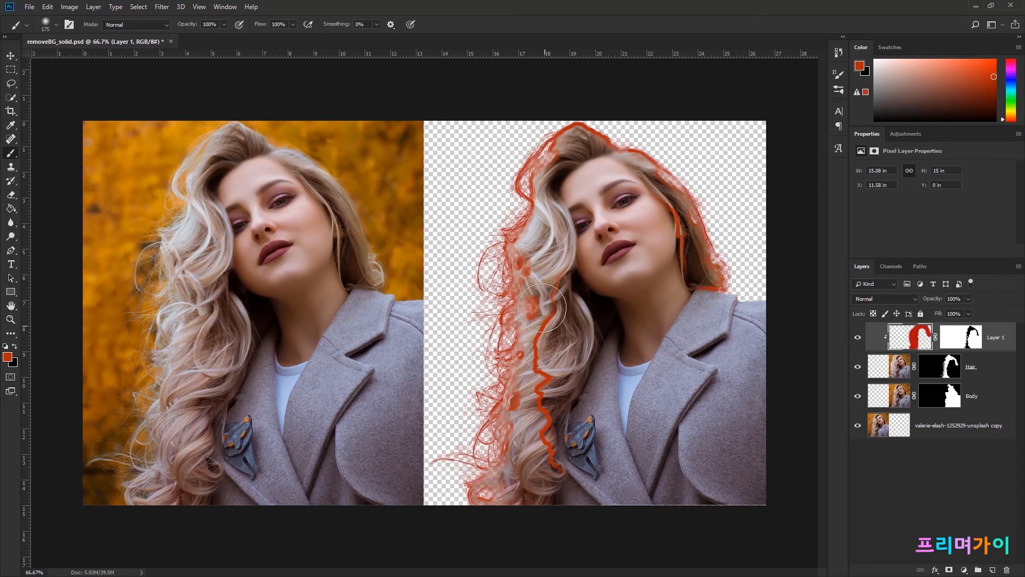
{"action": "key", "text": "ctrl+z"}
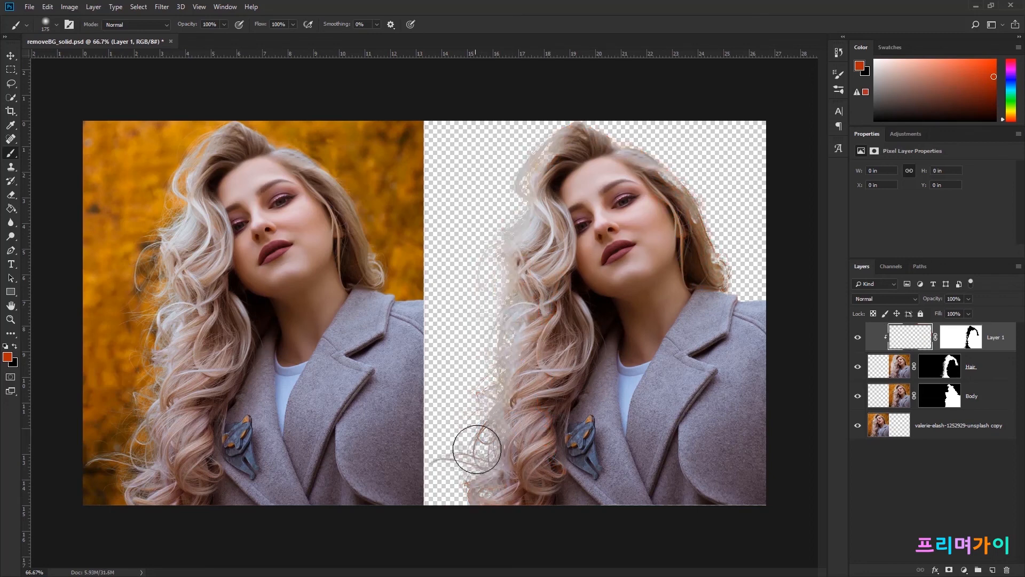
Try painting sampled brown hair tones along the crown's edge on Layer 1 with a 70 px brush, undoing each attempt
{"action": "key", "text": "ctrl+equal"}
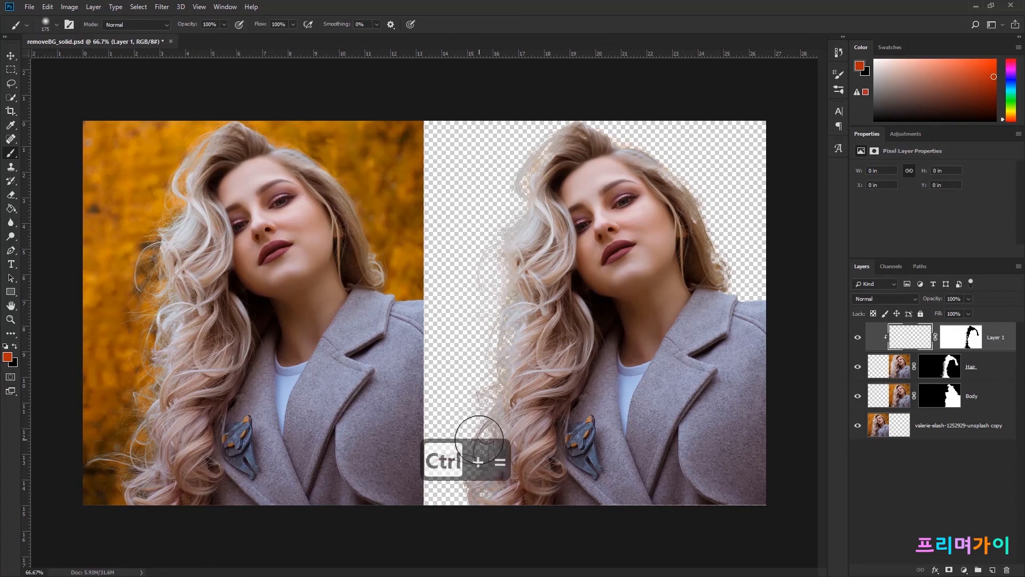
{"action": "left_click_drag", "start_coordinate": [490, 367], "coordinate": [513, 315]}
{"action": "left_click_drag", "start_coordinate": [604, 131], "coordinate": [503, 415]}
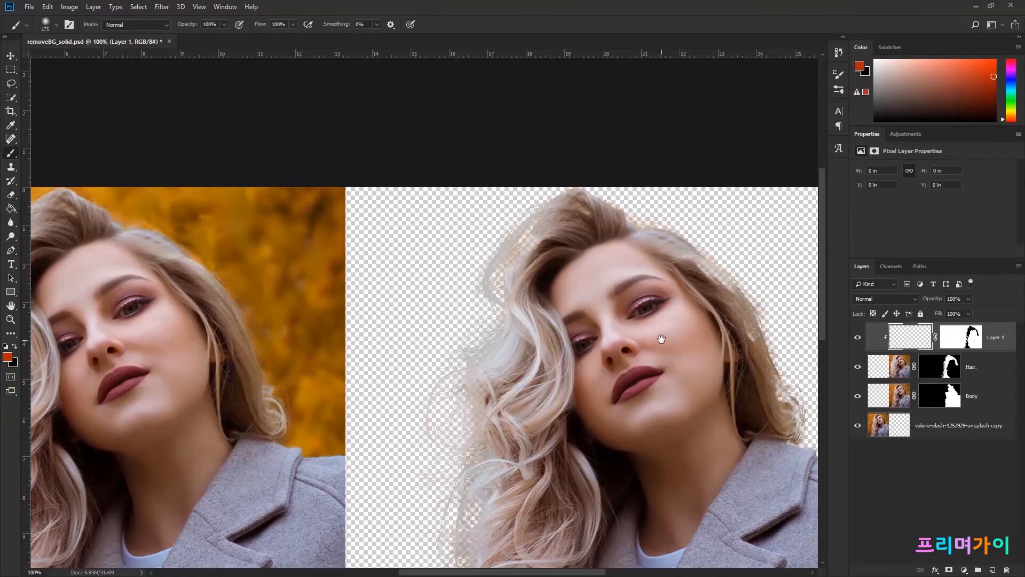
{"action": "left_click_drag", "start_coordinate": [661, 340], "coordinate": [589, 363]}
{"action": "key", "text": "bracketleft"}
{"action": "key", "text": "bracketleft"}
{"action": "key", "text": "bracketleft"}
{"action": "key", "text": "bracketleft"}
{"action": "key", "text": "bracketleft"}
{"action": "key", "text": "bracketleft"}
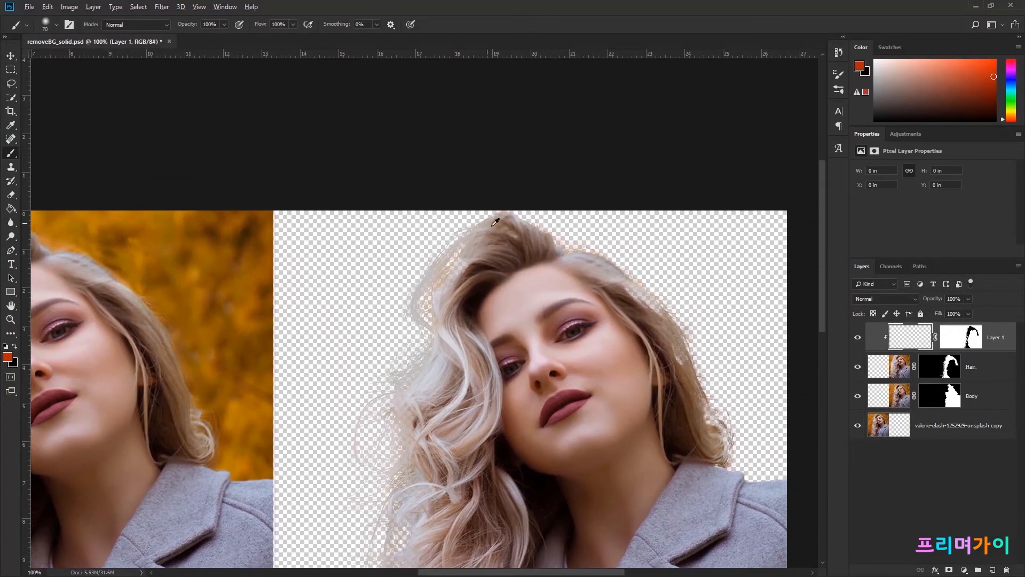
{"action": "left_click", "coordinate": [497, 225], "text": "alt"}
{"action": "mouse_move", "coordinate": [471, 217]}
{"action": "left_mouse_down"}
{"action": "mouse_move", "coordinate": [533, 202]}
{"action": "mouse_move", "coordinate": [508, 212]}
{"action": "left_mouse_up"}
{"action": "key", "text": "ctrl+z"}
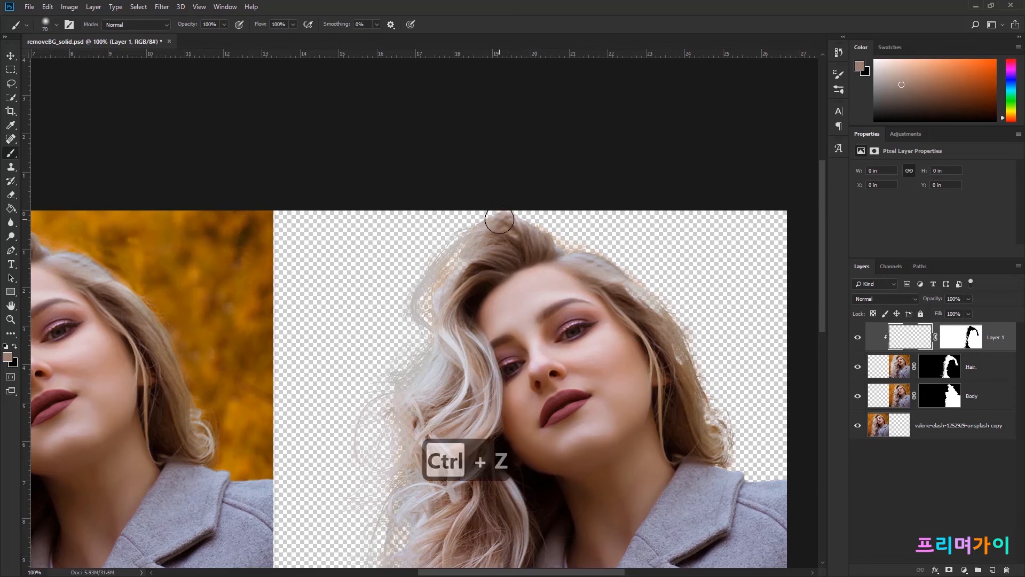
{"action": "left_click", "coordinate": [495, 218], "text": "alt"}
{"action": "mouse_move", "coordinate": [463, 218]}
{"action": "left_mouse_down"}
{"action": "mouse_move", "coordinate": [507, 200]}
{"action": "mouse_move", "coordinate": [530, 209]}
{"action": "left_mouse_up"}
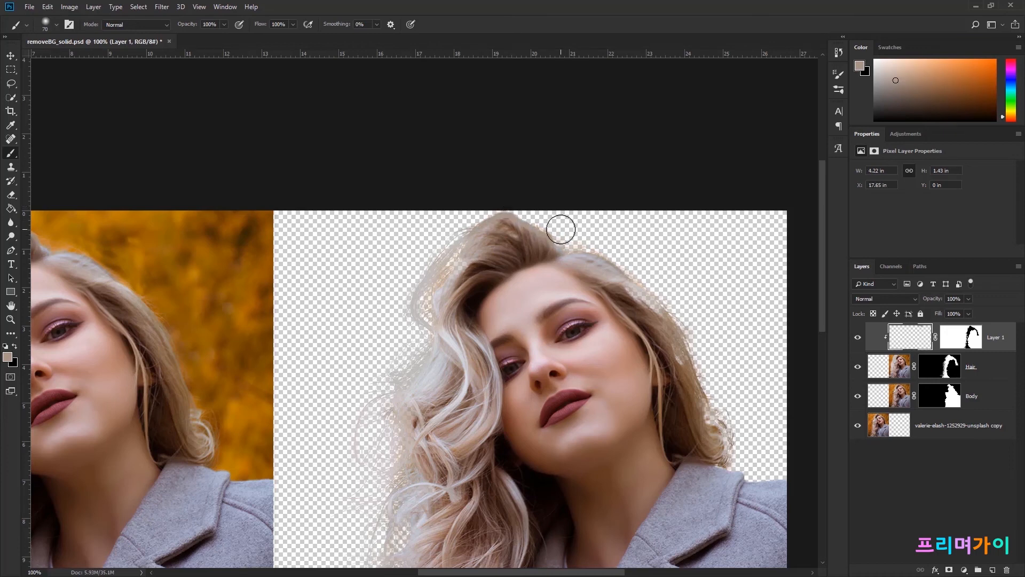
{"action": "key", "text": "ctrl+z"}
Paint sampled light hair tones over the orange fringe along the crown and the left hair edge on Layer 1 with a 30 px brush
{"action": "key", "text": "ctrl+equal"}
{"action": "left_click_drag", "start_coordinate": [555, 233], "coordinate": [443, 336]}
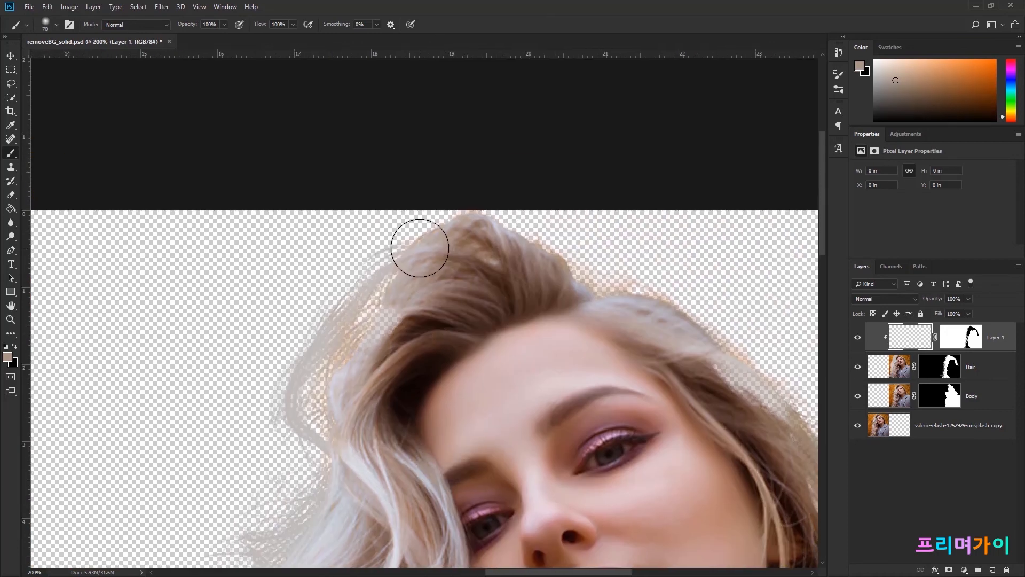
{"action": "key", "text": "bracketleft"}
{"action": "key", "text": "bracketleft"}
{"action": "key", "text": "bracketleft"}
{"action": "left_click", "coordinate": [413, 250], "text": "alt"}
{"action": "mouse_move", "coordinate": [394, 240]}
{"action": "left_mouse_down"}
{"action": "mouse_move", "coordinate": [468, 204]}
{"action": "mouse_move", "coordinate": [576, 239]}
{"action": "mouse_move", "coordinate": [588, 275]}
{"action": "mouse_move", "coordinate": [576, 250]}
{"action": "mouse_move", "coordinate": [609, 272]}
{"action": "mouse_move", "coordinate": [605, 282]}
{"action": "mouse_move", "coordinate": [683, 282]}
{"action": "mouse_move", "coordinate": [604, 279]}
{"action": "mouse_move", "coordinate": [572, 236]}
{"action": "mouse_move", "coordinate": [592, 251]}
{"action": "left_mouse_up"}
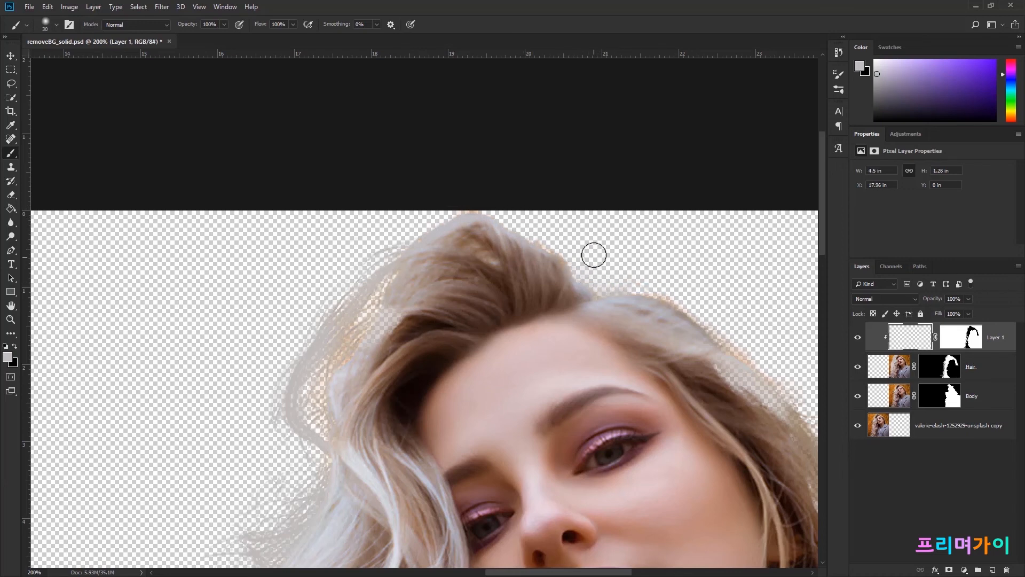
{"action": "left_click", "coordinate": [344, 363], "text": "alt"}
{"action": "mouse_move", "coordinate": [344, 363]}
{"action": "left_mouse_down"}
{"action": "mouse_move", "coordinate": [360, 321]}
{"action": "mouse_move", "coordinate": [325, 363]}
{"action": "mouse_move", "coordinate": [341, 346]}
{"action": "mouse_move", "coordinate": [333, 391]}
{"action": "mouse_move", "coordinate": [372, 295]}
{"action": "mouse_move", "coordinate": [307, 392]}
{"action": "mouse_move", "coordinate": [325, 443]}
{"action": "left_mouse_up"}
Recolour the orange fringe down the right hair edge and in the curls above the collar with tones sampled from nearby hair
{"action": "left_click_drag", "start_coordinate": [472, 362], "coordinate": [293, 274]}
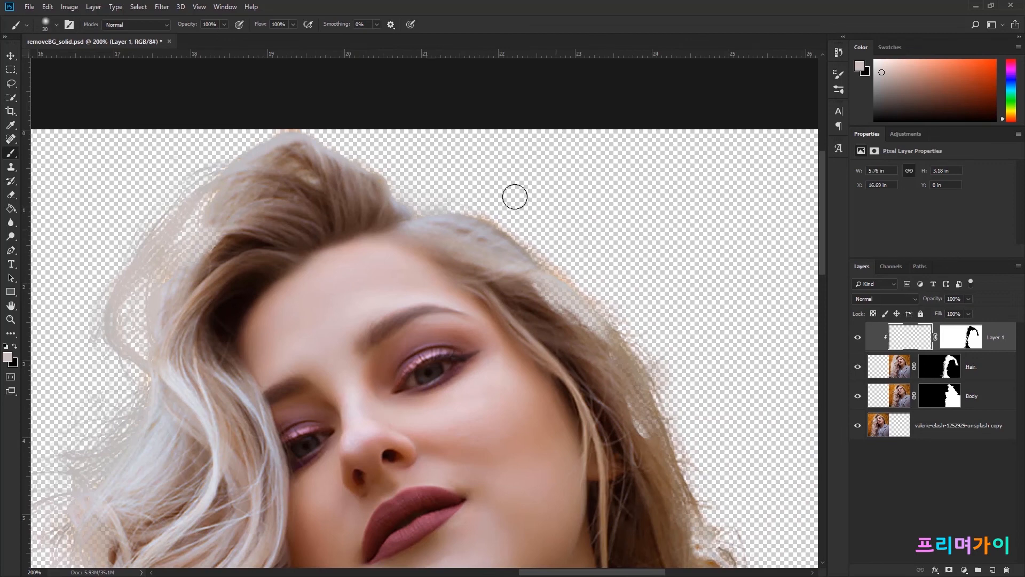
{"action": "left_click", "coordinate": [451, 217], "text": "alt"}
{"action": "mouse_move", "coordinate": [446, 202]}
{"action": "left_mouse_down"}
{"action": "mouse_move", "coordinate": [508, 223]}
{"action": "mouse_move", "coordinate": [562, 275]}
{"action": "mouse_move", "coordinate": [553, 263]}
{"action": "mouse_move", "coordinate": [666, 342]}
{"action": "mouse_move", "coordinate": [605, 291]}
{"action": "mouse_move", "coordinate": [652, 357]}
{"action": "mouse_move", "coordinate": [531, 274]}
{"action": "left_mouse_up"}
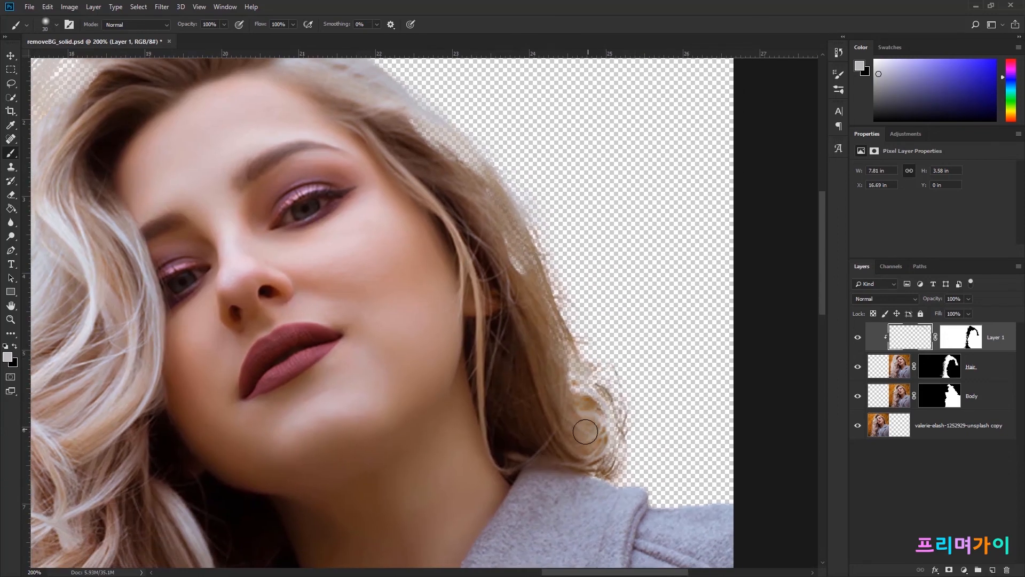
{"action": "left_click", "coordinate": [583, 403], "text": "alt"}
{"action": "mouse_move", "coordinate": [587, 396]}
{"action": "left_mouse_down"}
{"action": "mouse_move", "coordinate": [597, 390]}
{"action": "mouse_move", "coordinate": [629, 419]}
{"action": "mouse_move", "coordinate": [621, 463]}
{"action": "mouse_move", "coordinate": [598, 473]}
{"action": "left_mouse_up"}
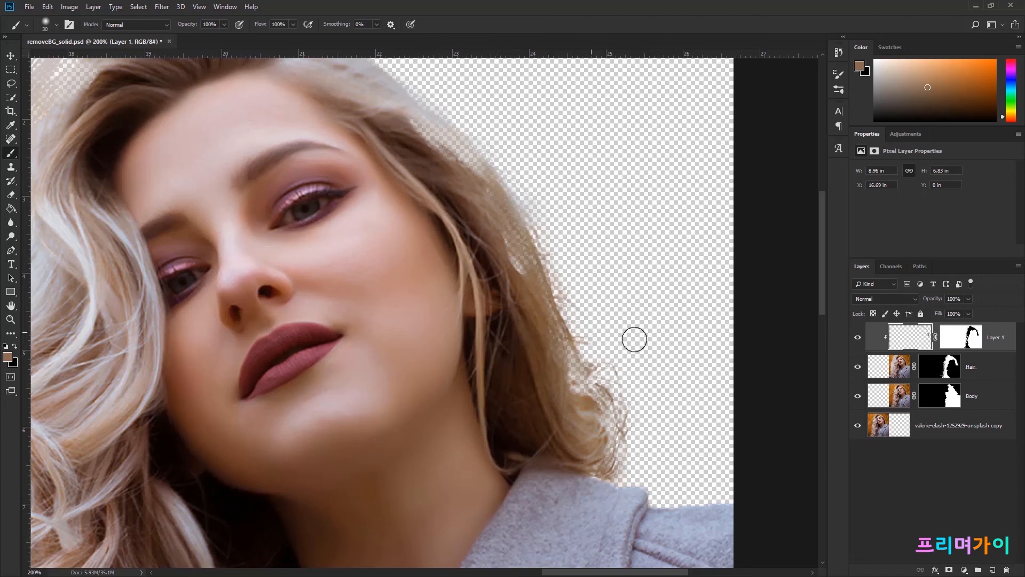
Open the Body layer's mask for refinement in On Layers view, test a small brush stroke on the right hair edge, and undo it
{"action": "double_click", "coordinate": [949, 397]}
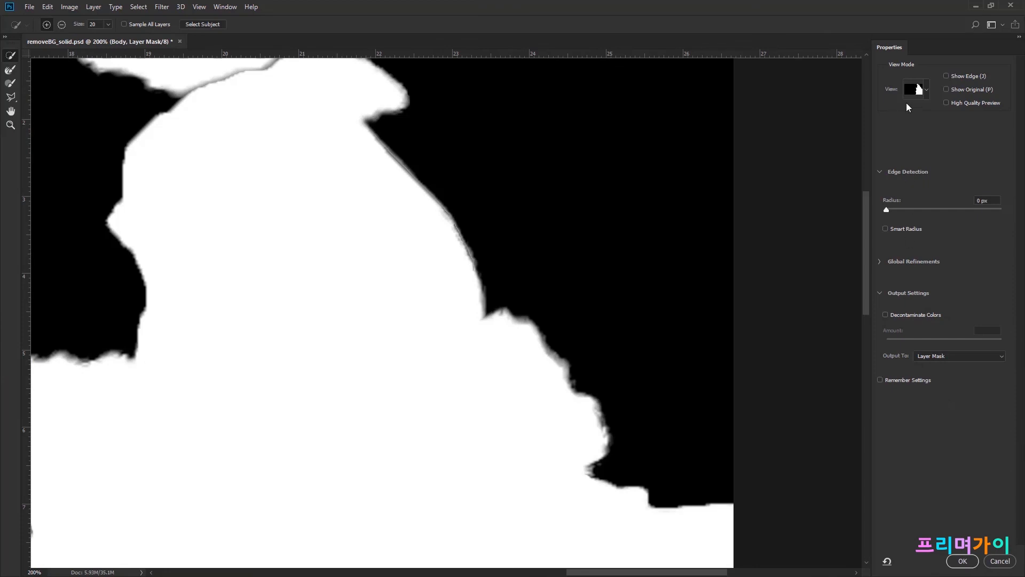
{"action": "left_click", "coordinate": [927, 89]}
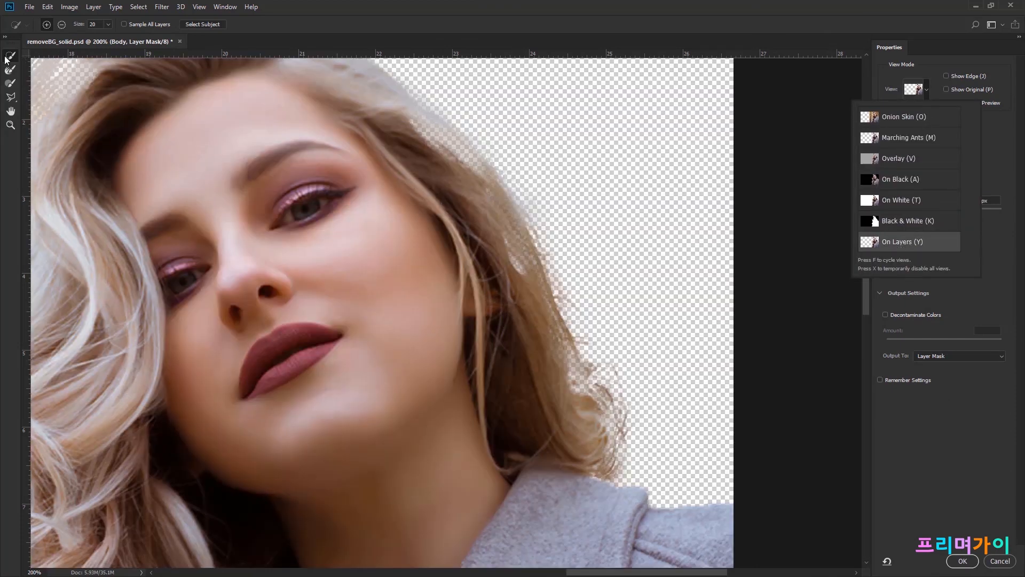
{"action": "left_click", "coordinate": [11, 85]}
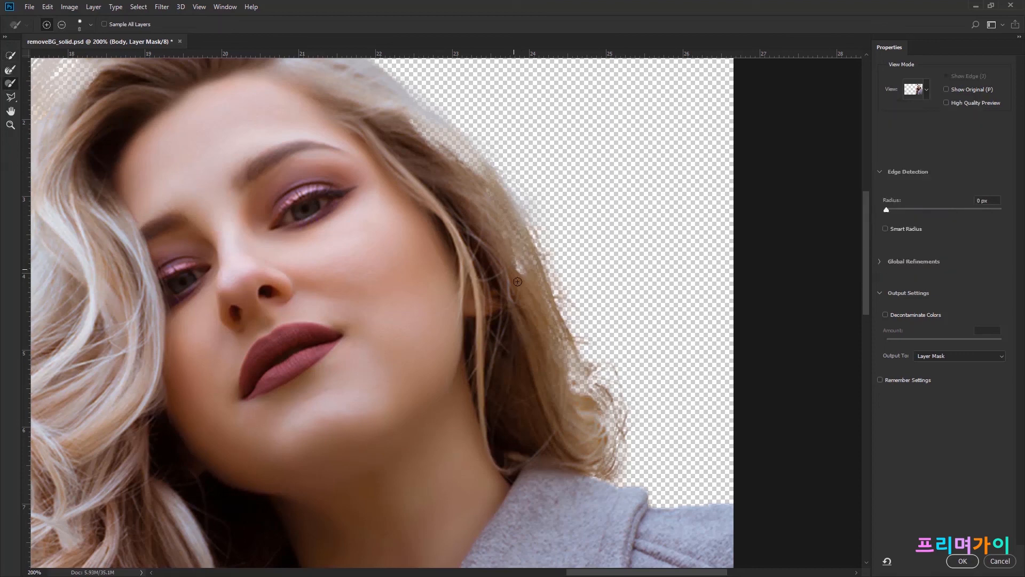
{"action": "mouse_move", "coordinate": [507, 249]}
{"action": "left_mouse_down"}
{"action": "mouse_move", "coordinate": [520, 288]}
{"action": "mouse_move", "coordinate": [519, 252]}
{"action": "mouse_move", "coordinate": [539, 312]}
{"action": "mouse_move", "coordinate": [534, 248]}
{"action": "left_mouse_up"}
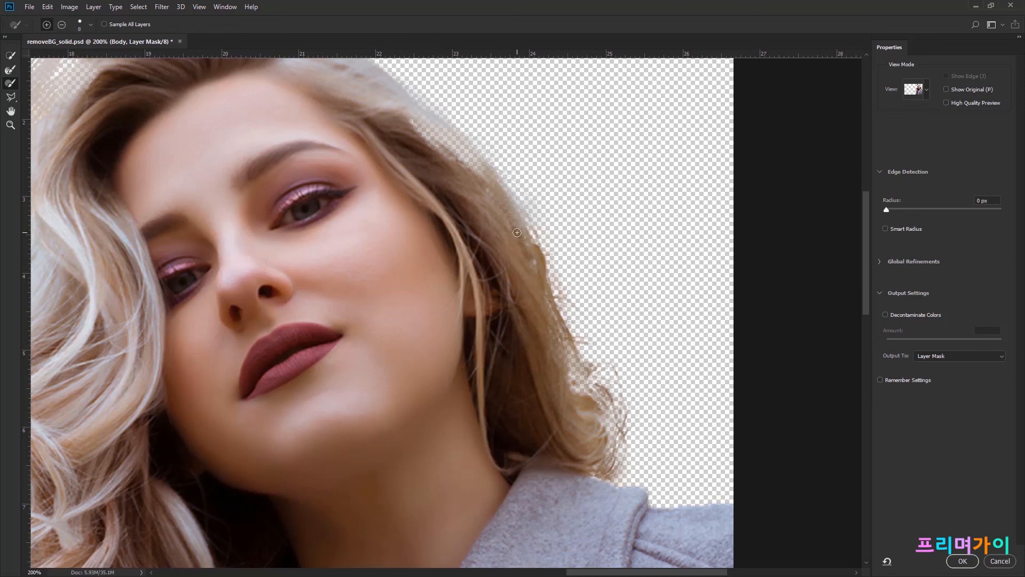
{"action": "key", "text": "ctrl+z"}
Fill the see-through hair inside the right edge of the Body mask with a 20 px brush, from crown to curls, and apply the refinement
{"action": "key", "text": "bracketright"}
{"action": "mouse_move", "coordinate": [485, 225]}
{"action": "left_mouse_down"}
{"action": "mouse_move", "coordinate": [509, 257]}
{"action": "mouse_move", "coordinate": [523, 319]}
{"action": "left_mouse_up"}
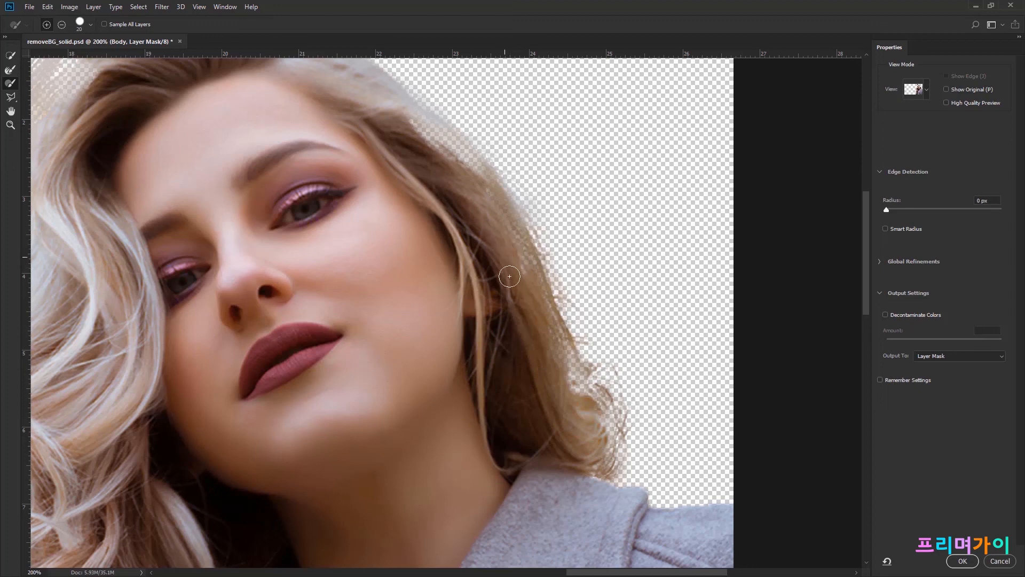
{"action": "mouse_move", "coordinate": [560, 372]}
{"action": "left_mouse_down"}
{"action": "mouse_move", "coordinate": [584, 427]}
{"action": "mouse_move", "coordinate": [541, 320]}
{"action": "left_mouse_up"}
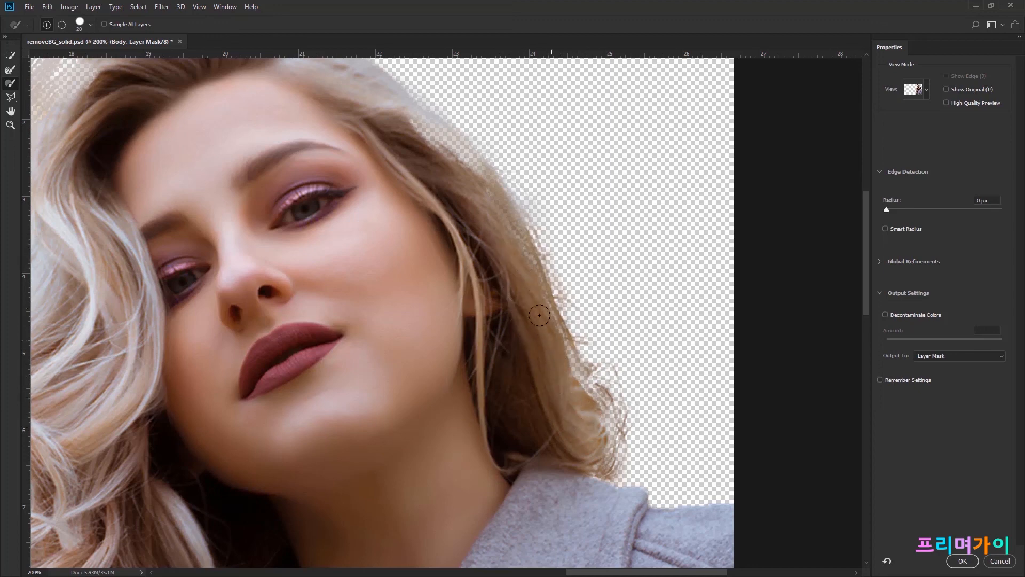
{"action": "mouse_move", "coordinate": [394, 107]}
{"action": "left_mouse_down"}
{"action": "mouse_move", "coordinate": [448, 151]}
{"action": "mouse_move", "coordinate": [481, 207]}
{"action": "left_mouse_up"}
{"action": "mouse_move", "coordinate": [428, 135]}
{"action": "left_mouse_down"}
{"action": "mouse_move", "coordinate": [459, 154]}
{"action": "mouse_move", "coordinate": [494, 243]}
{"action": "left_mouse_up"}
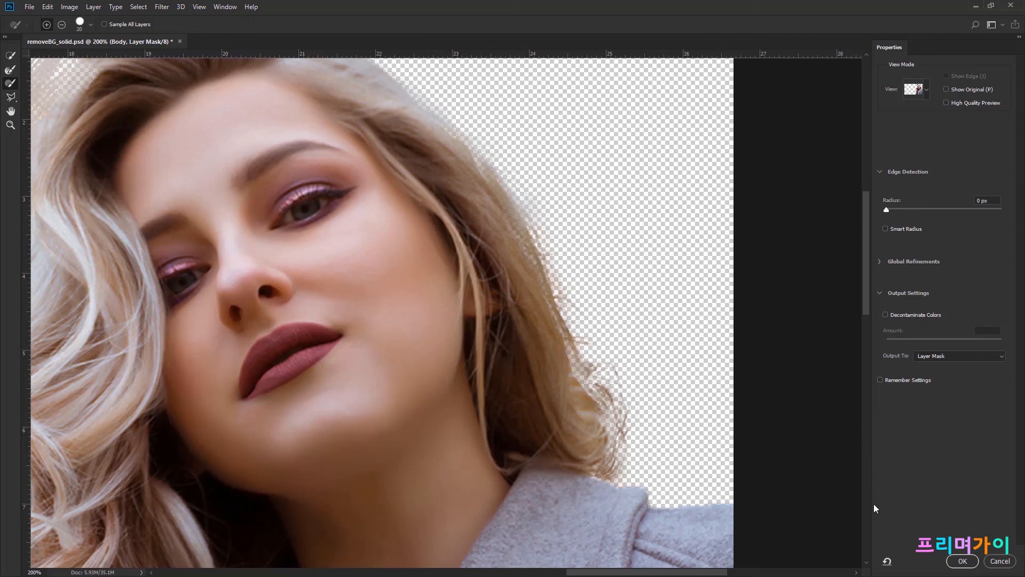
{"action": "left_click", "coordinate": [961, 560]}
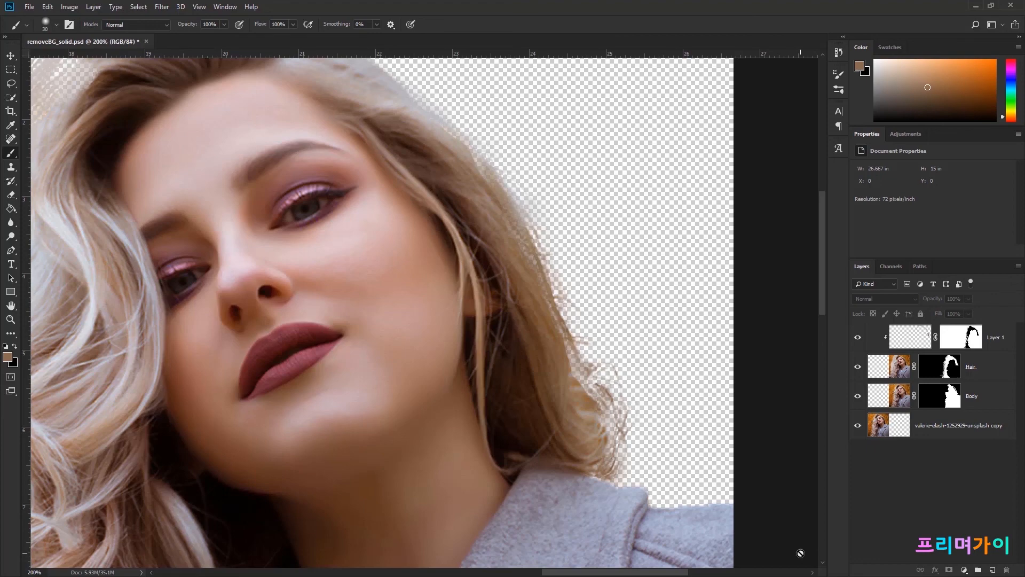
Hide the original orange-background photo layer and place the misty autumn forest photo in the document
{"action": "key", "text": "ctrl+0"}
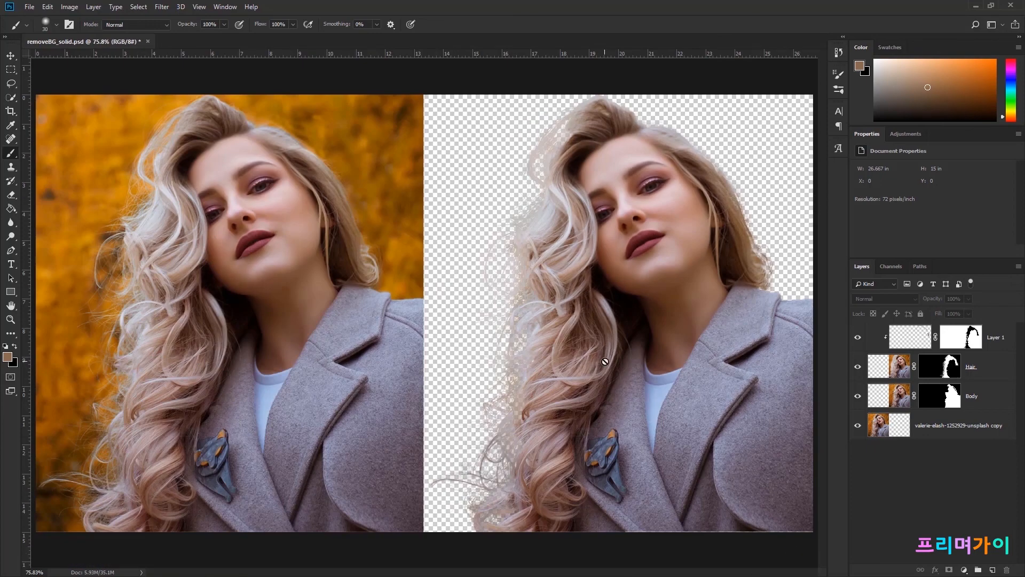
{"action": "left_click", "coordinate": [858, 426]}
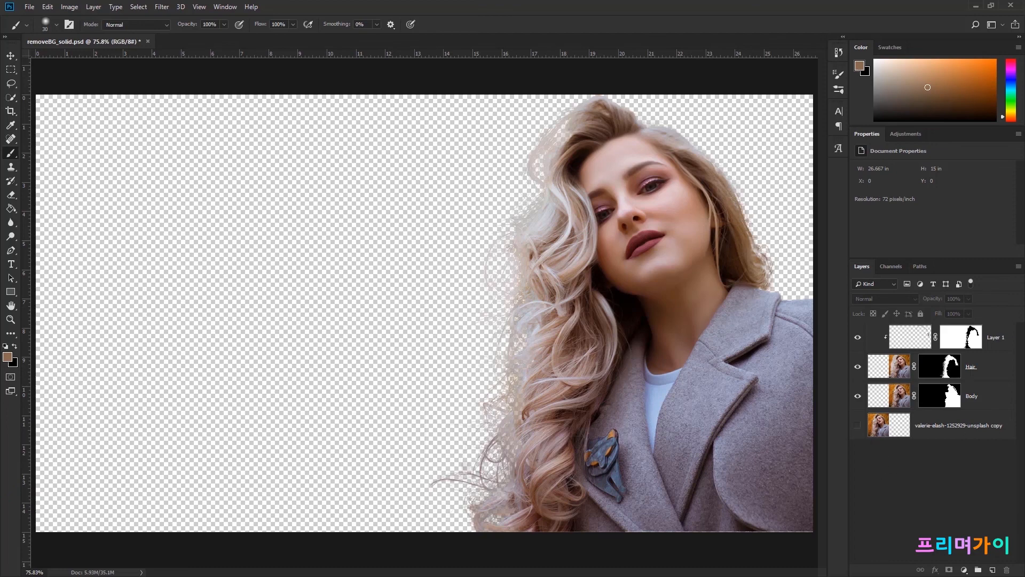
{"action": "left_click_drag", "start_coordinate": [538, 360], "coordinate": [386, 398]}
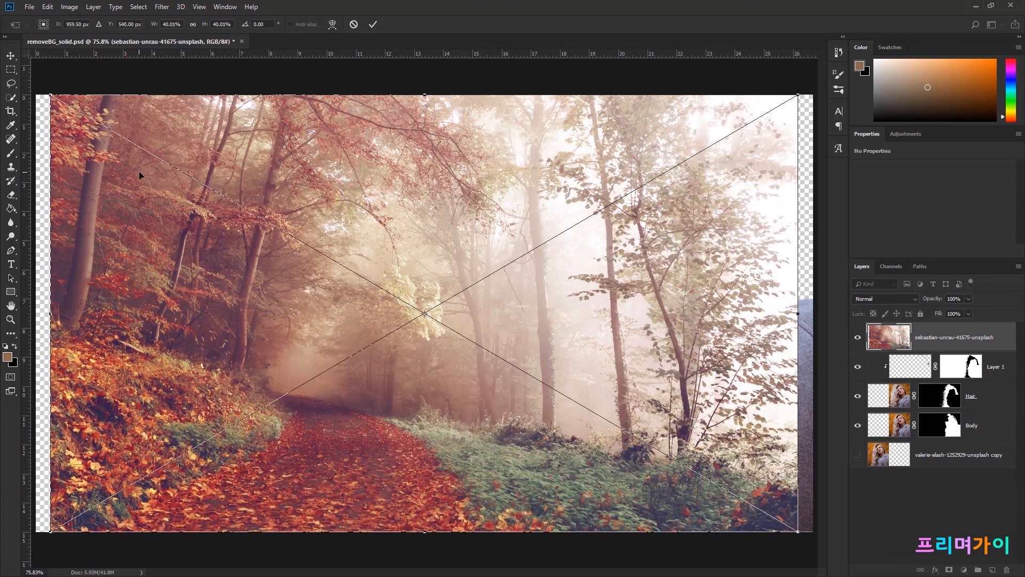
Enlarge the forest photo to about 44.6% so it covers the whole canvas, and move its layer to the bottom of the stack
{"action": "key", "text": "ctrl+minus"}
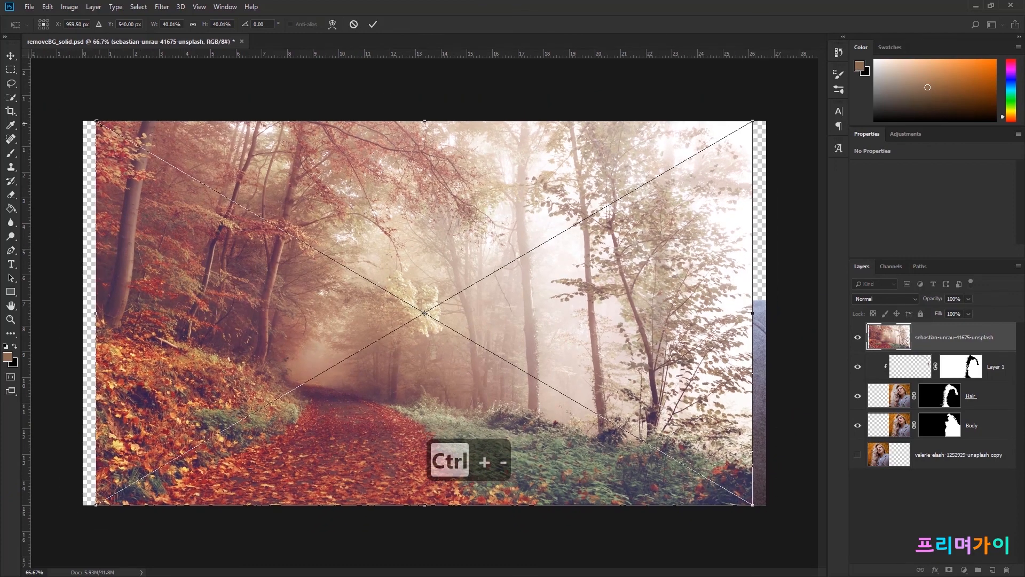
{"action": "left_click_drag", "start_coordinate": [96, 121], "coordinate": [48, 93]}
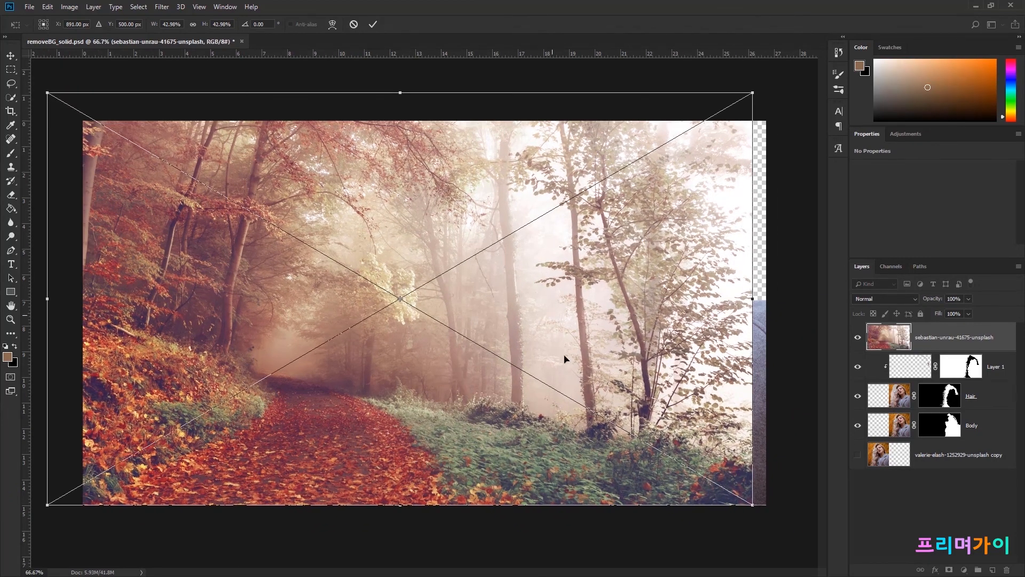
{"action": "left_click_drag", "start_coordinate": [756, 508], "coordinate": [780, 520]}
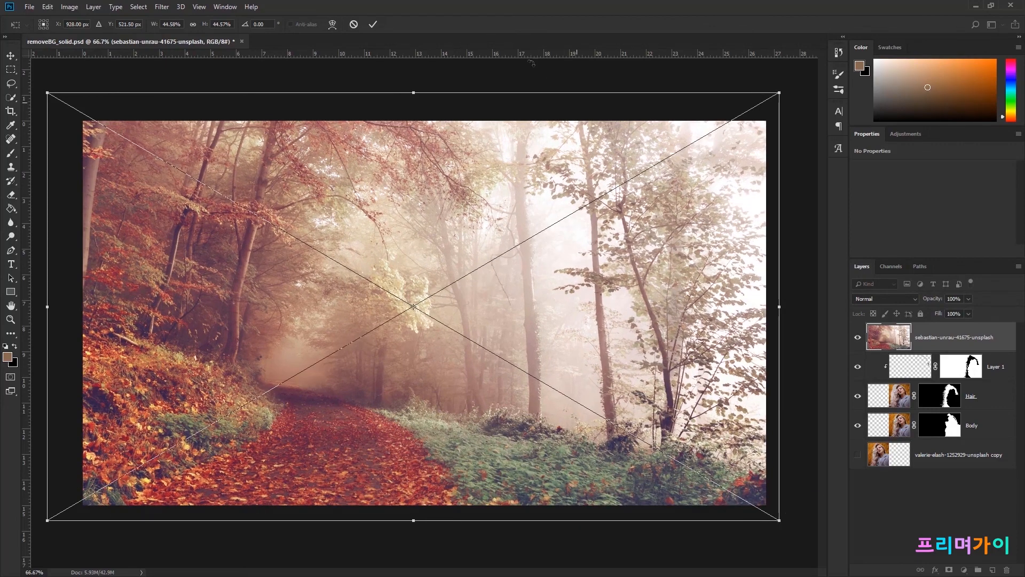
{"action": "left_click", "coordinate": [373, 24]}
{"action": "left_click_drag", "start_coordinate": [939, 342], "coordinate": [932, 505]}
{"action": "key", "text": "ctrl+0"}
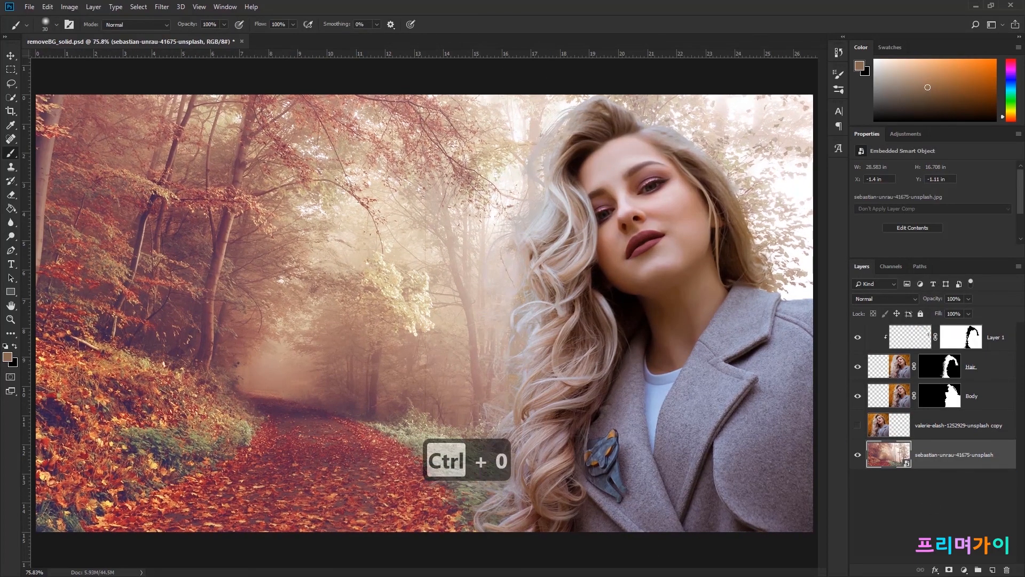